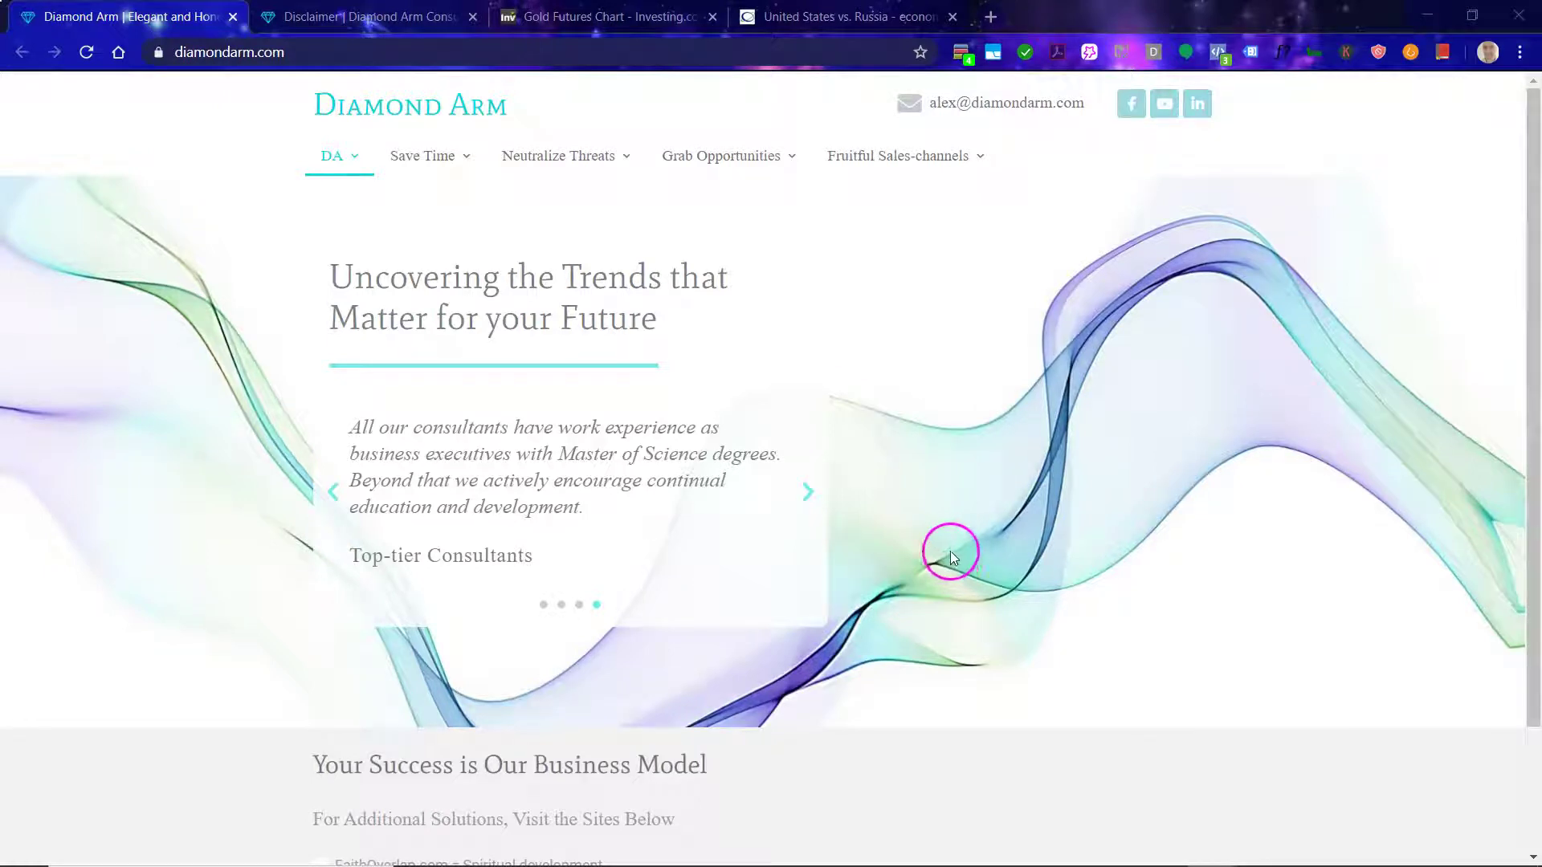
Step: View the Diamond Arm disclaimer, then show the Investing.com USD/RUB chart in full screen
{"action": "left_click", "coordinate": [365, 17]}
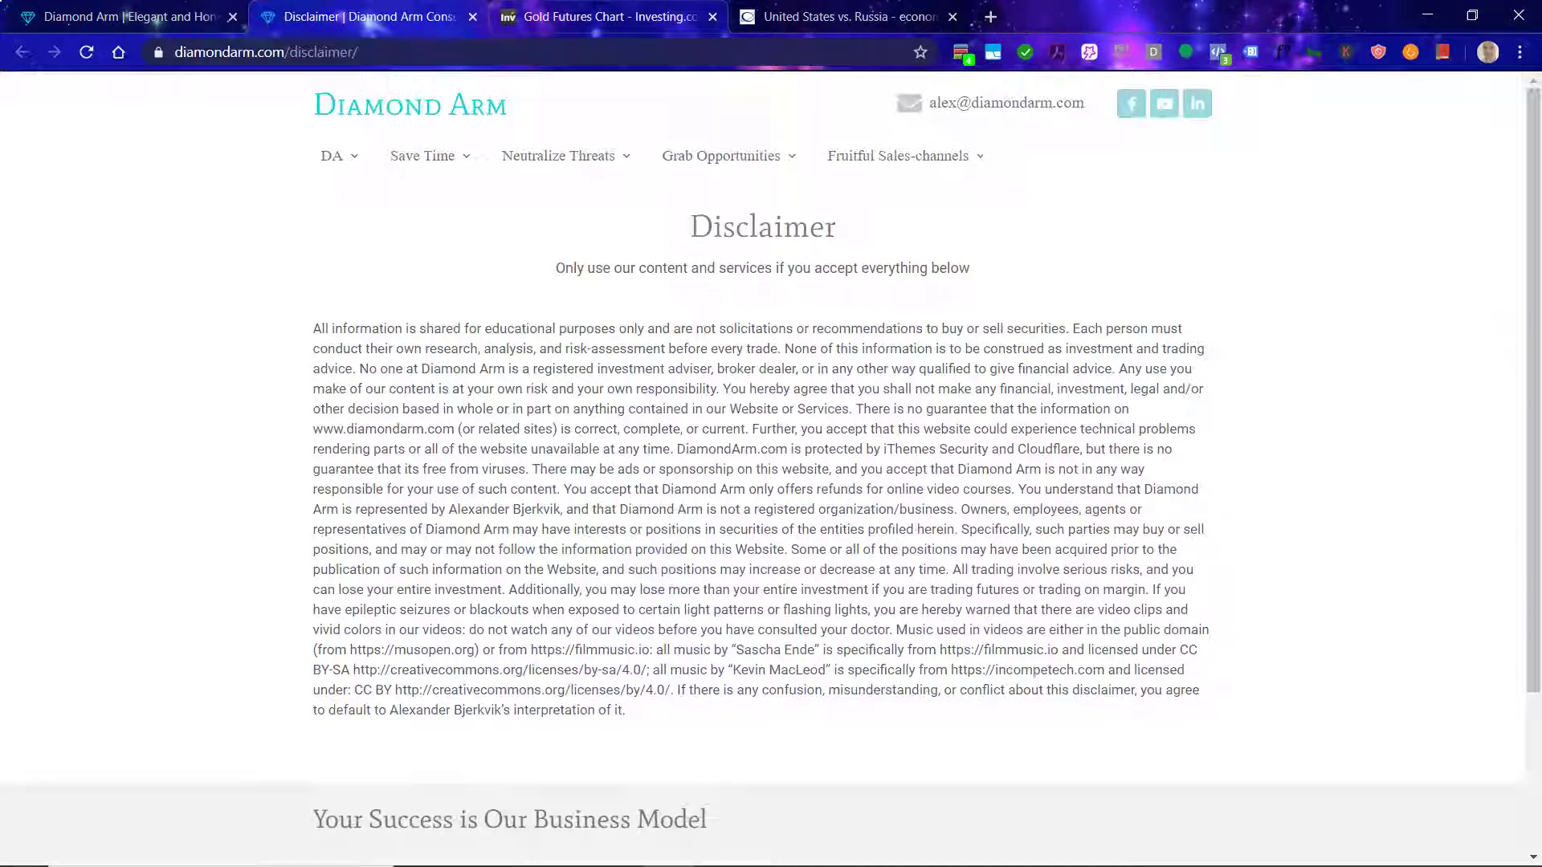
{"action": "key", "text": "ctrl+Tab"}
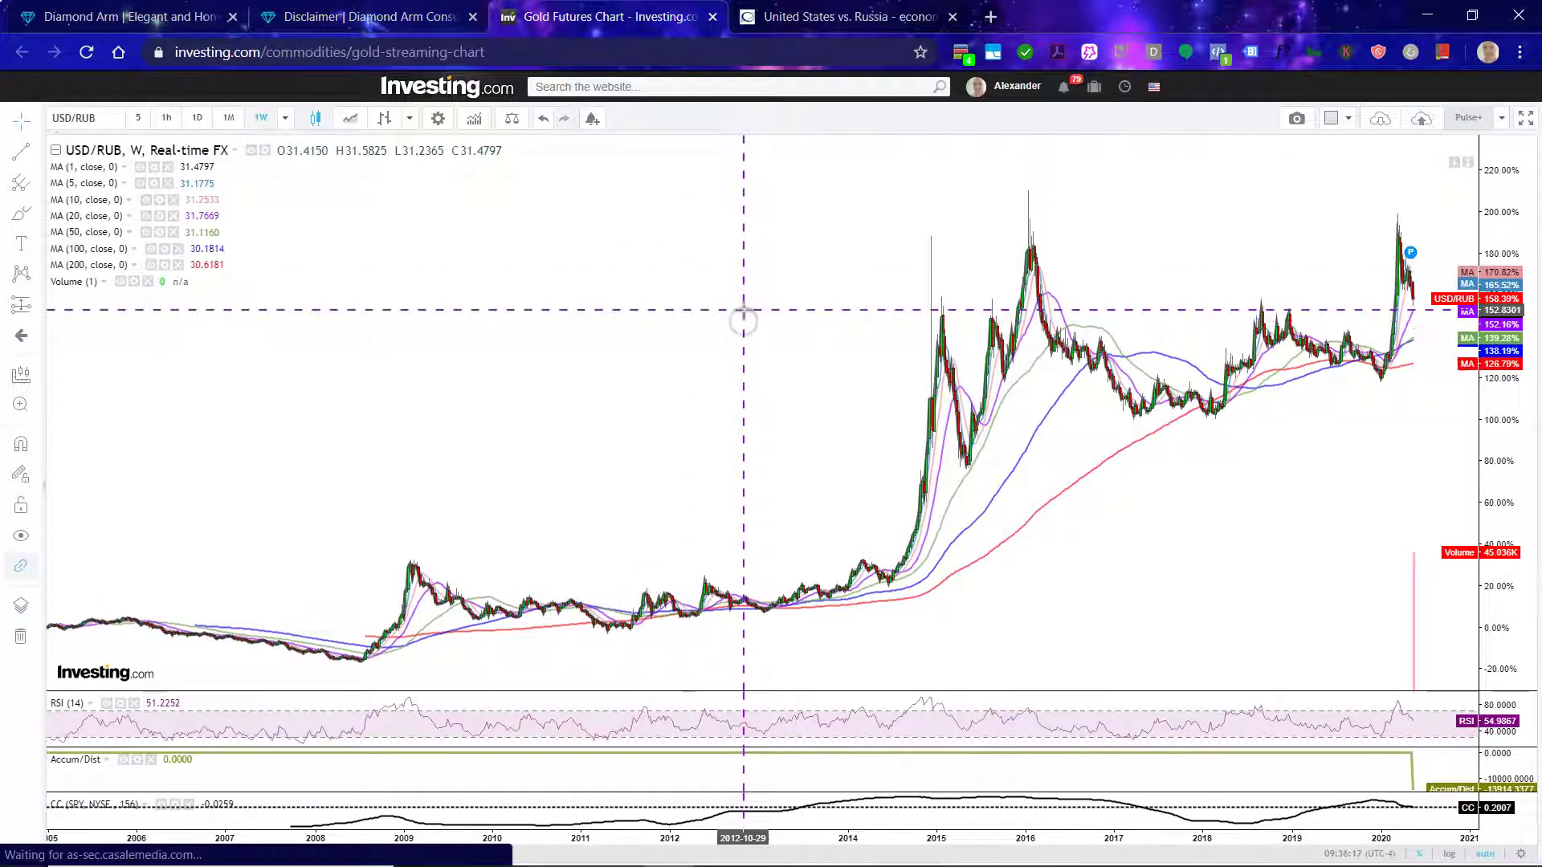
{"action": "key", "text": "F11"}
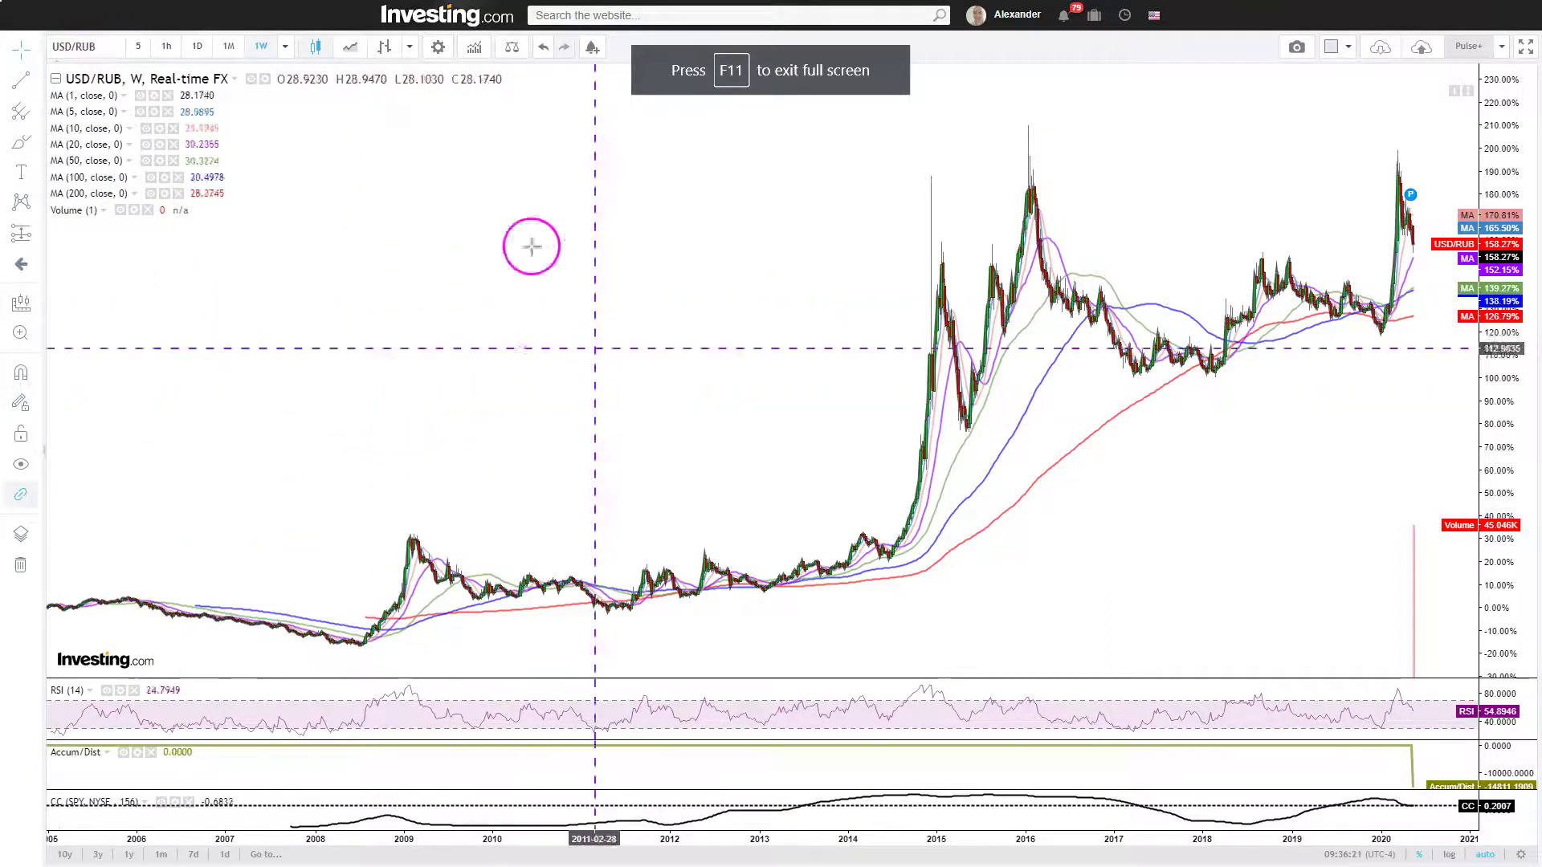
Step: Measure the USD/RUB rise from the July 2008 low with the Date and Price Range tool, and clear the measurement
{"action": "scroll", "coordinate": [381, 347], "scroll_direction": "down", "scroll_amount": 3}
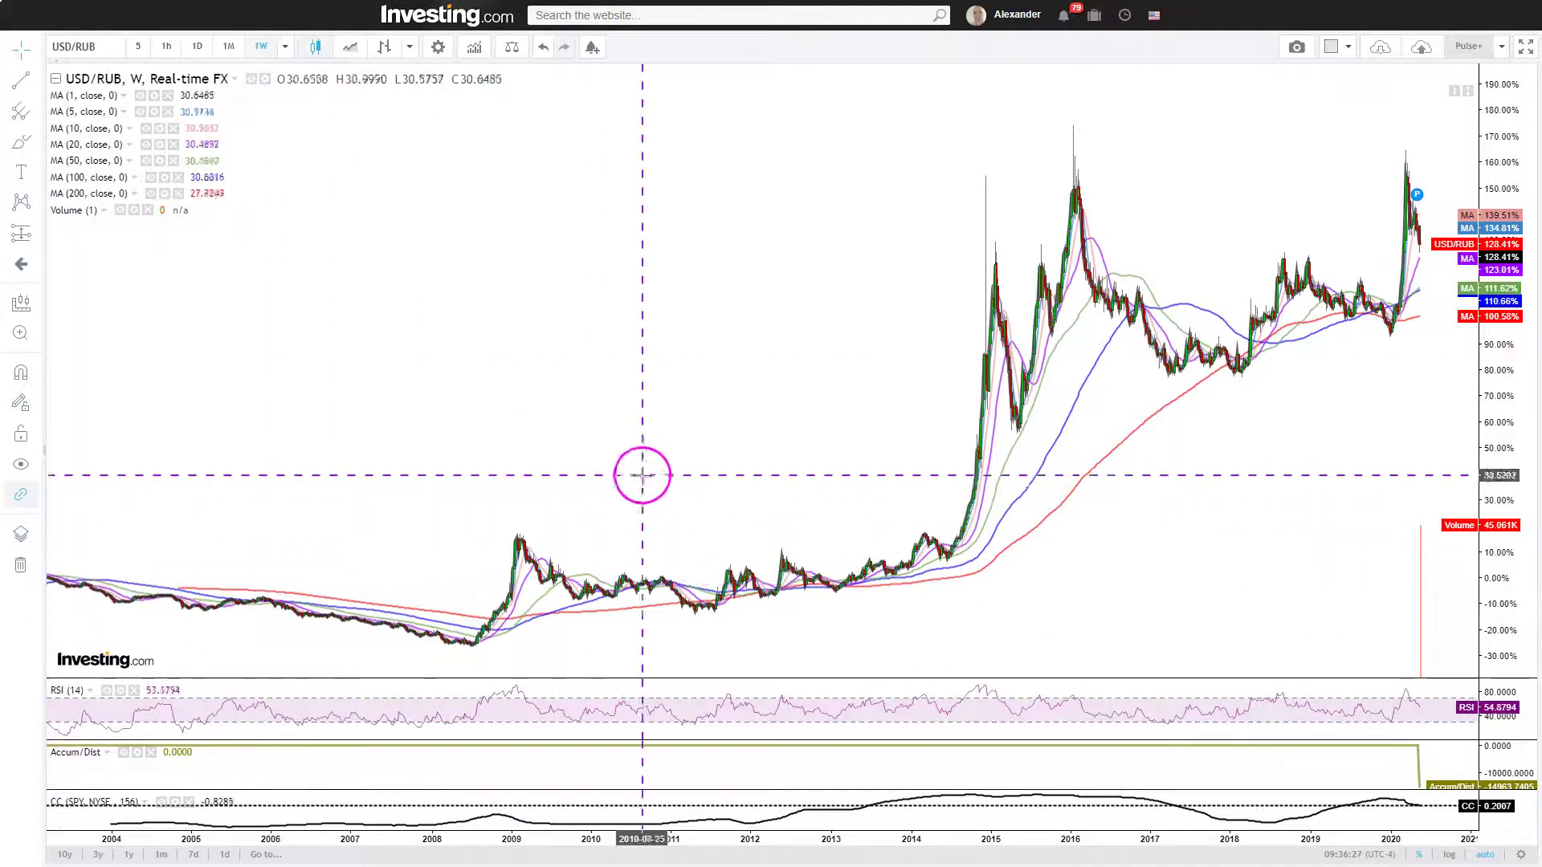
{"action": "left_click", "coordinate": [40, 237]}
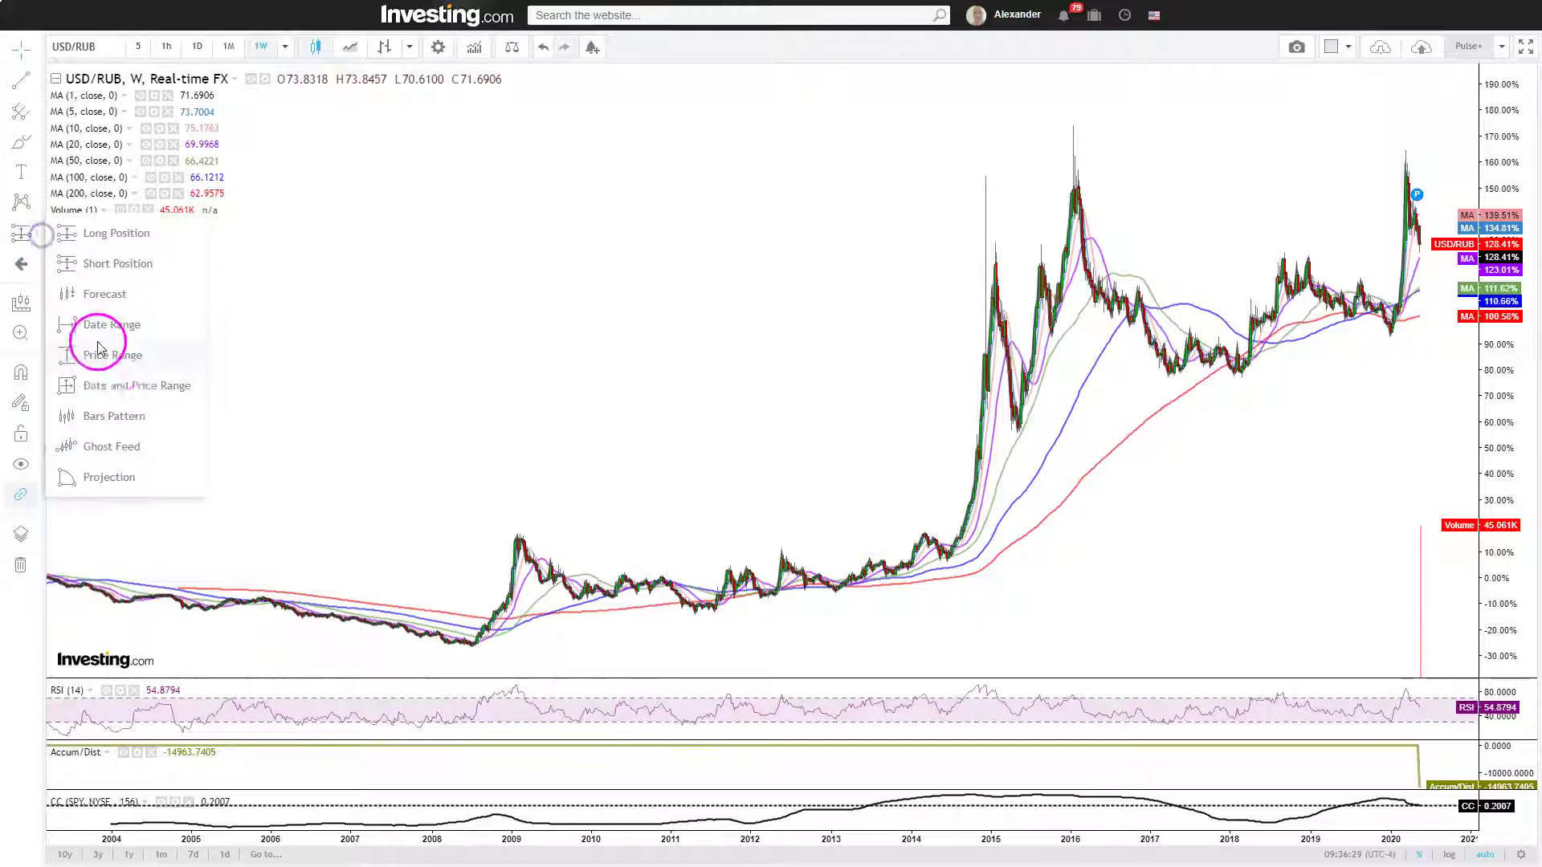
{"action": "left_click", "coordinate": [131, 388]}
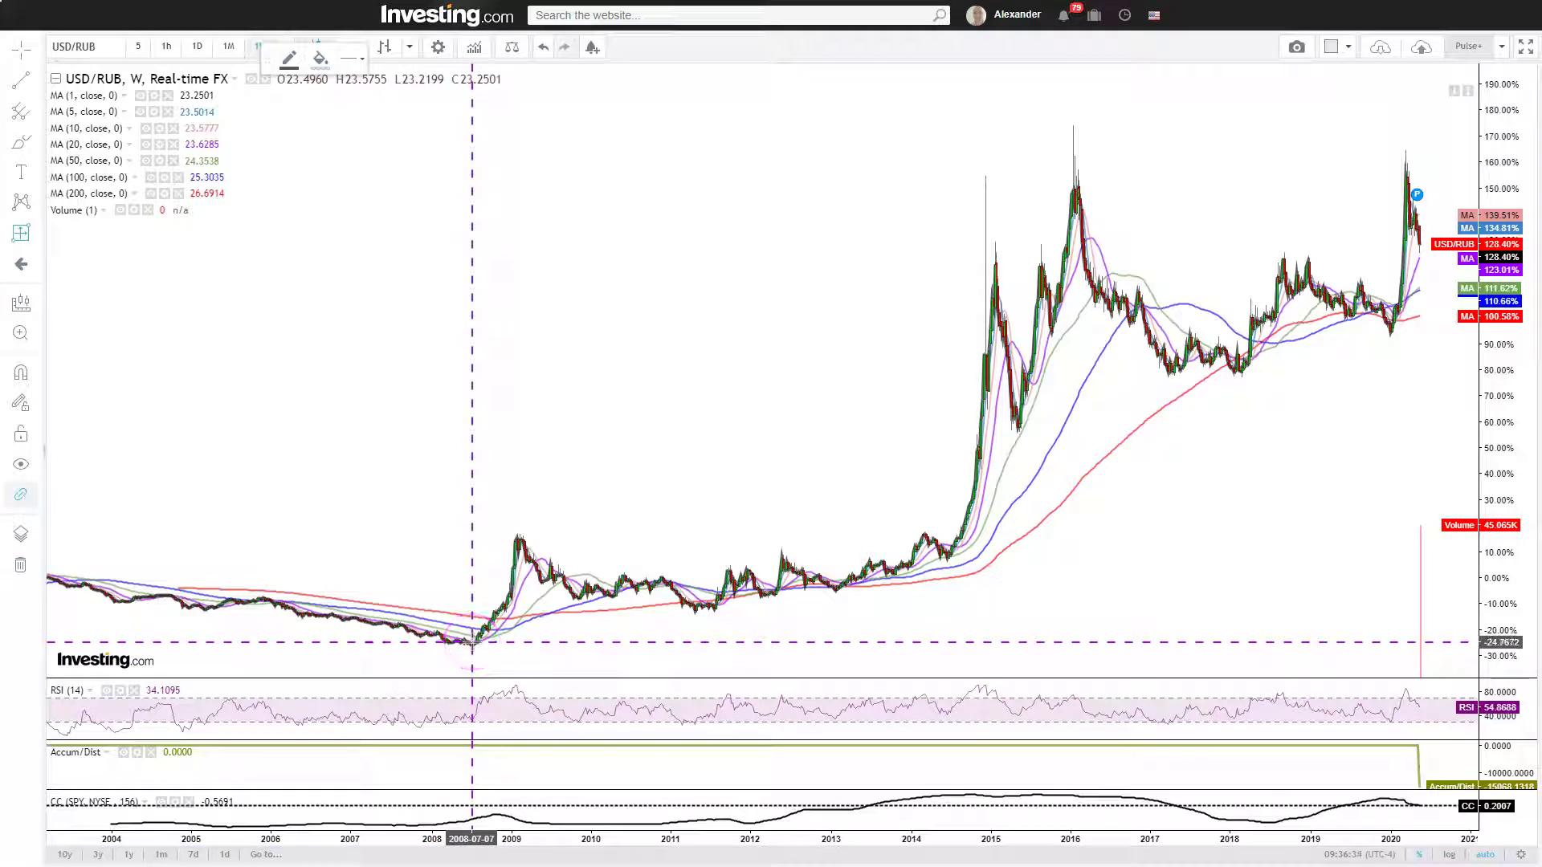
{"action": "left_click_drag", "start_coordinate": [471, 644], "coordinate": [1420, 241]}
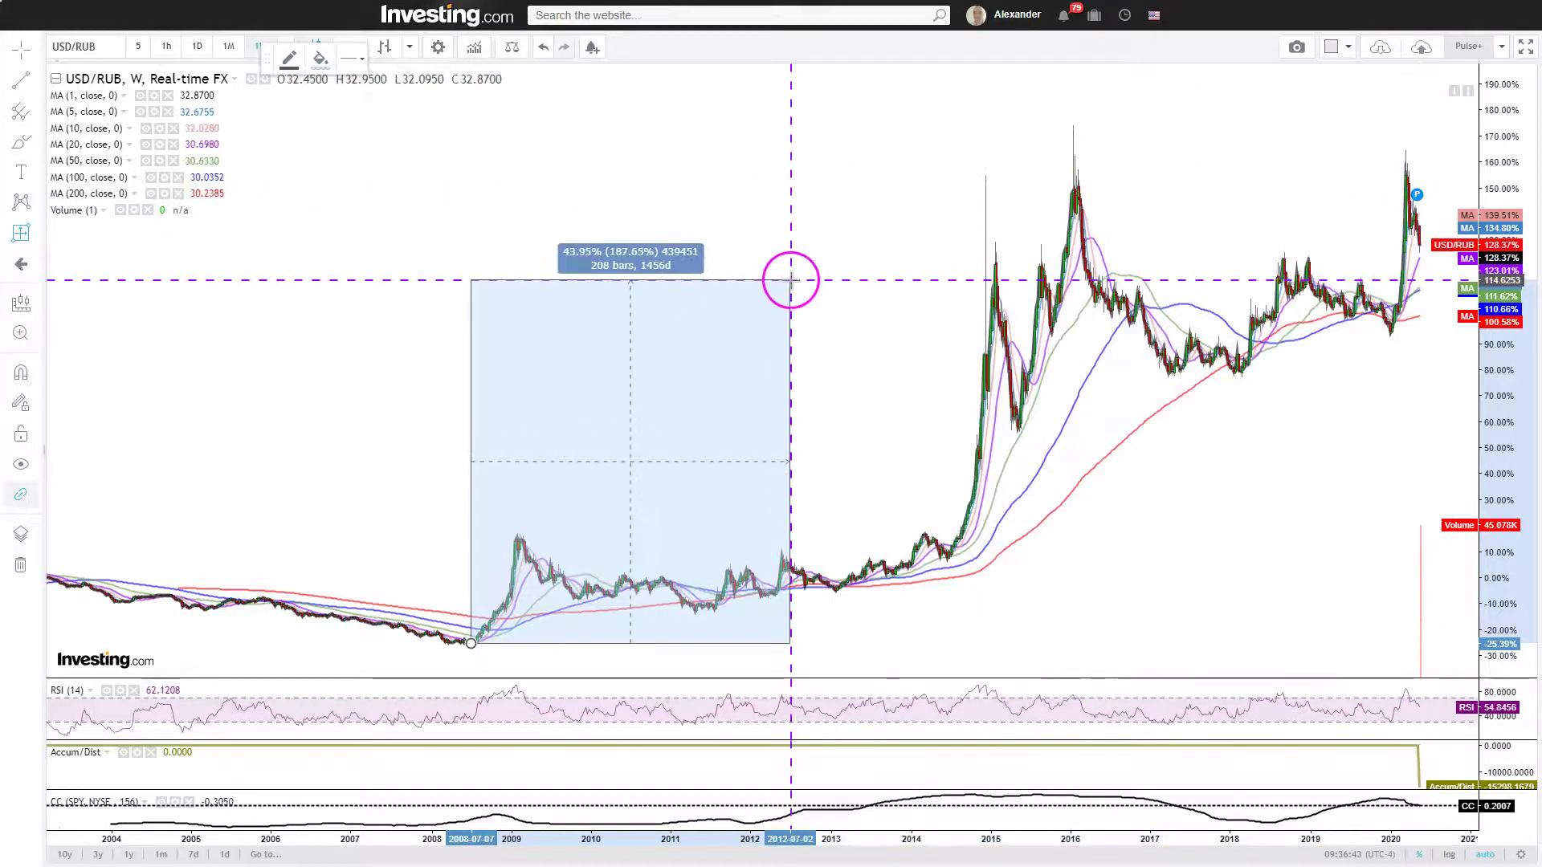
{"action": "left_click", "coordinate": [792, 277]}
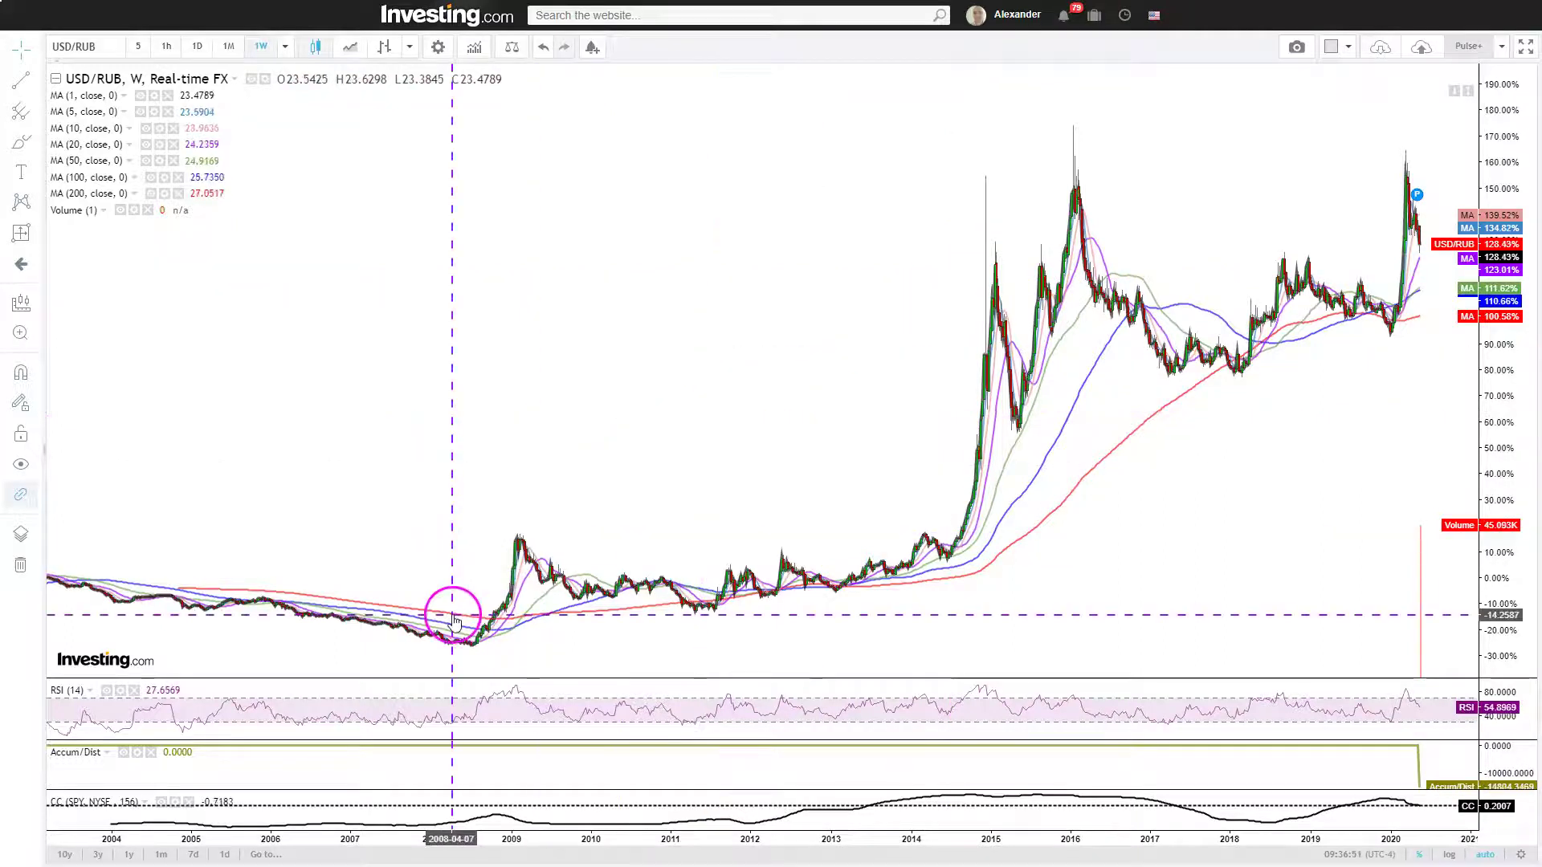
{"action": "left_click", "coordinate": [199, 48]}
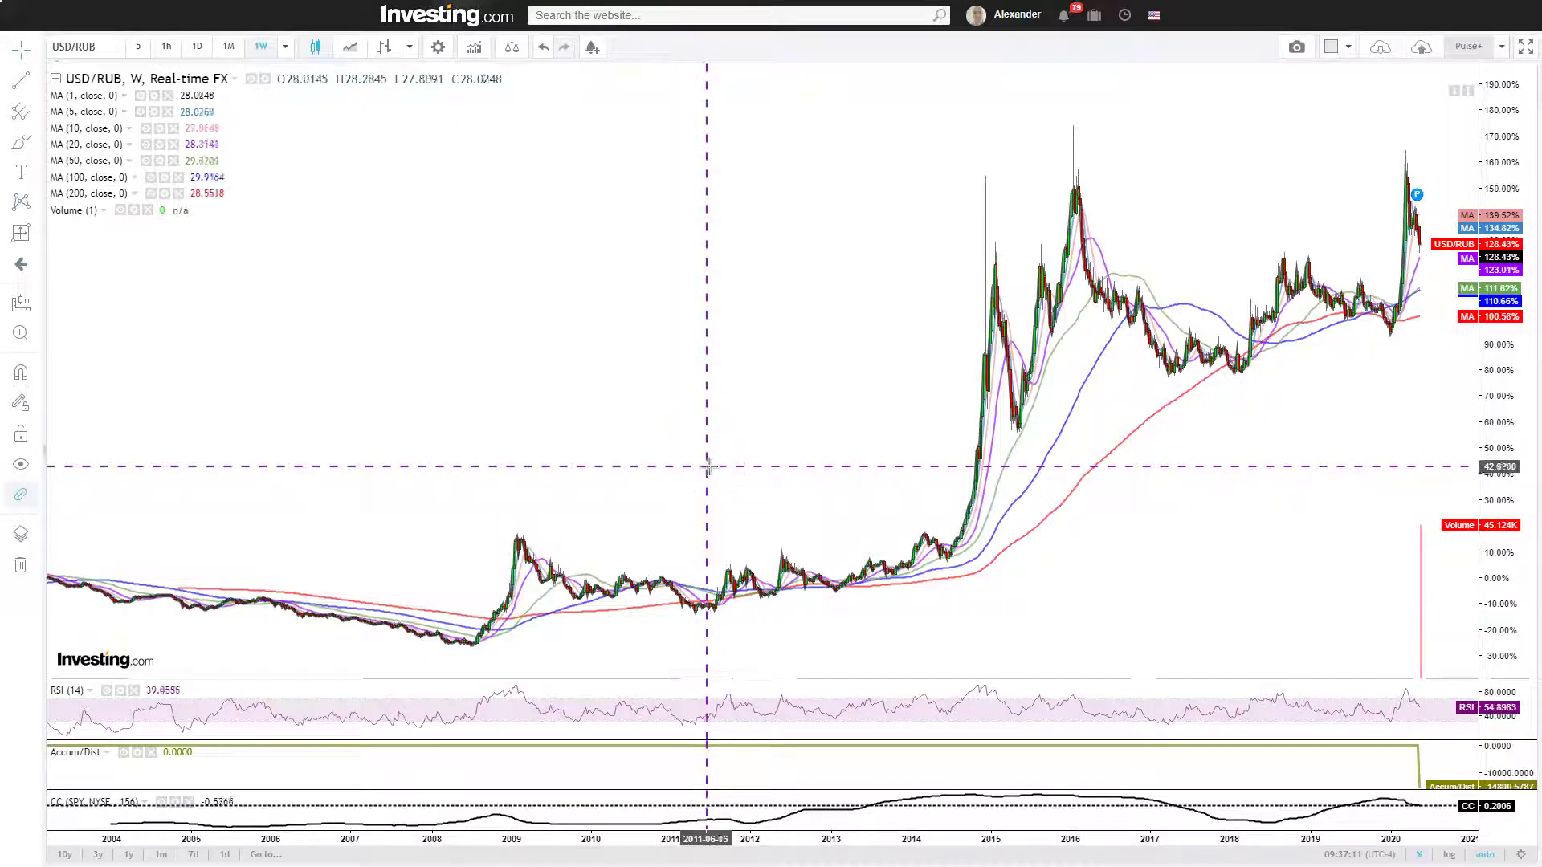
Step: Examine the weekly USD/RUB breakout of 2014 and the rally that followed it
{"action": "left_click", "coordinate": [746, 474]}
{"action": "scroll", "coordinate": [745, 478], "scroll_direction": "up", "scroll_amount": 1}
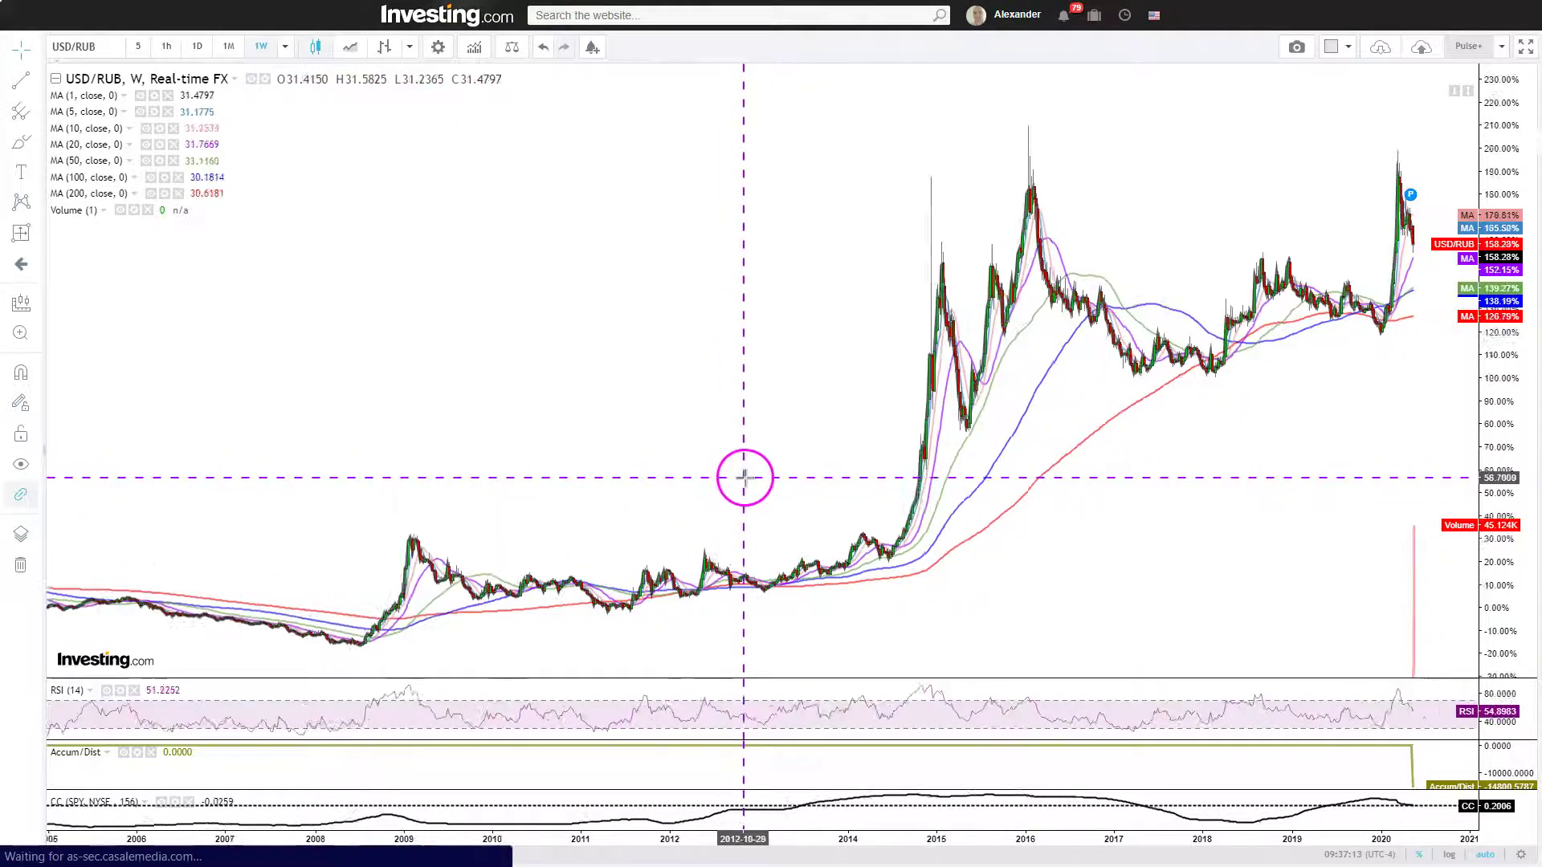
{"action": "scroll", "coordinate": [745, 478], "scroll_direction": "down", "scroll_amount": 1}
{"action": "scroll", "coordinate": [757, 482], "scroll_direction": "up", "scroll_amount": 2}
{"action": "scroll", "coordinate": [838, 552], "scroll_direction": "down", "scroll_amount": 1}
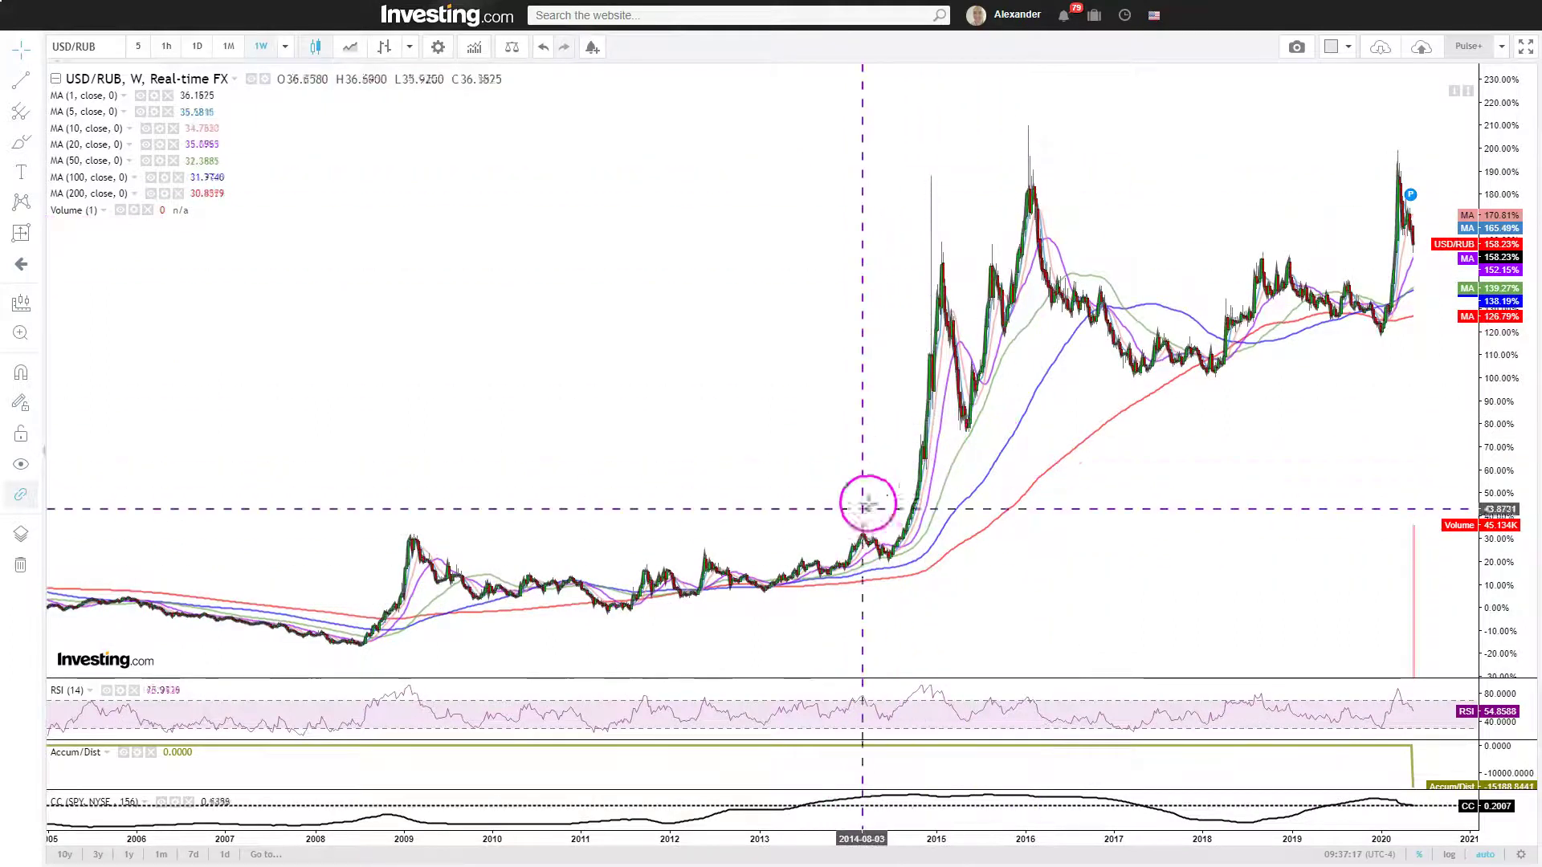
{"action": "scroll", "coordinate": [1001, 319], "scroll_direction": "up", "scroll_amount": 1}
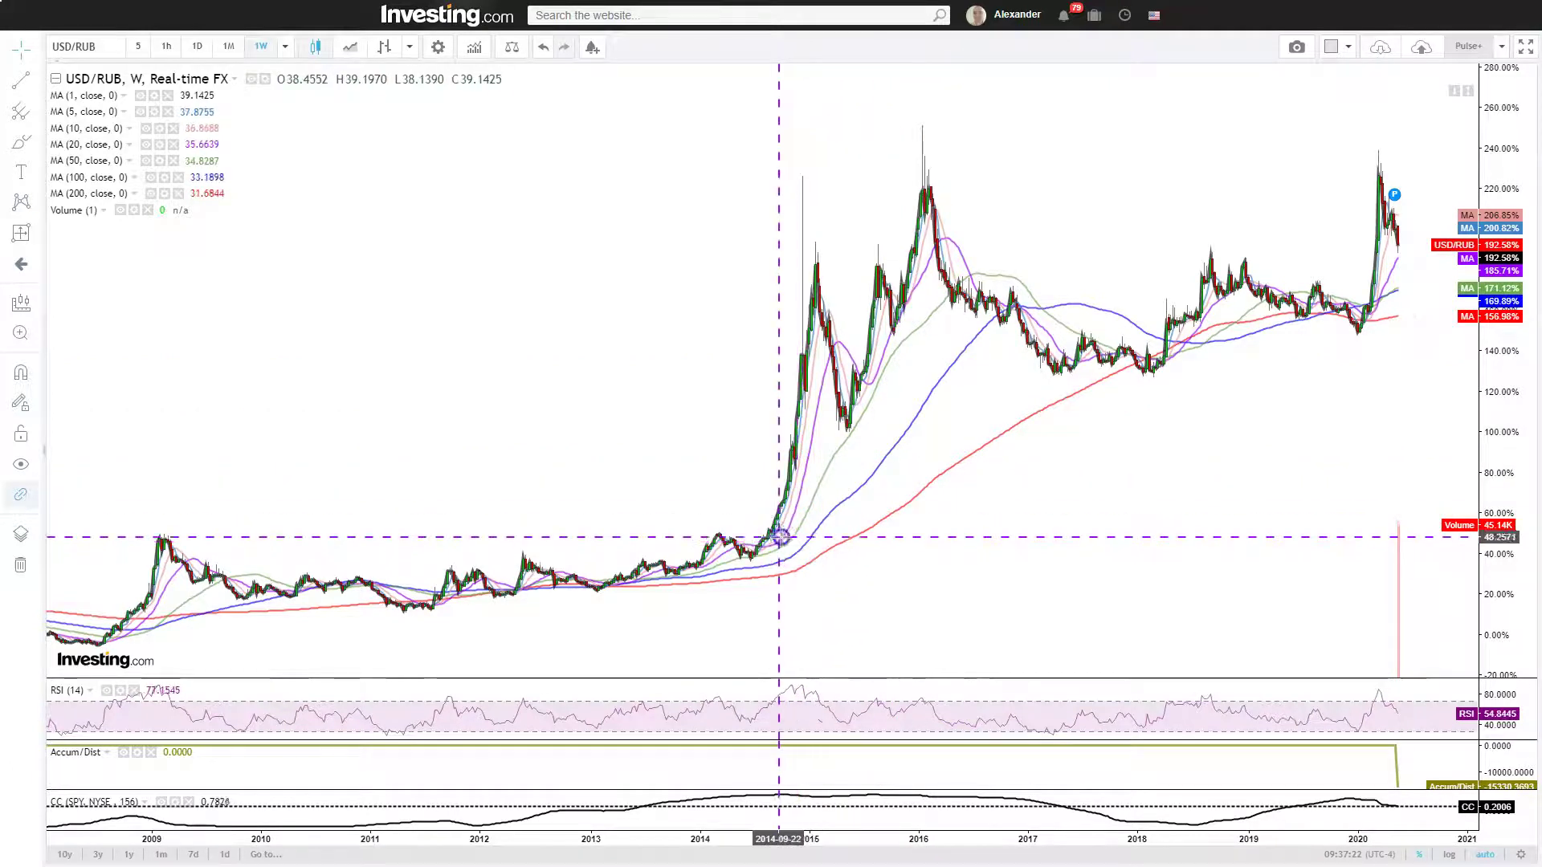
{"action": "left_click_drag", "start_coordinate": [781, 537], "coordinate": [802, 537]}
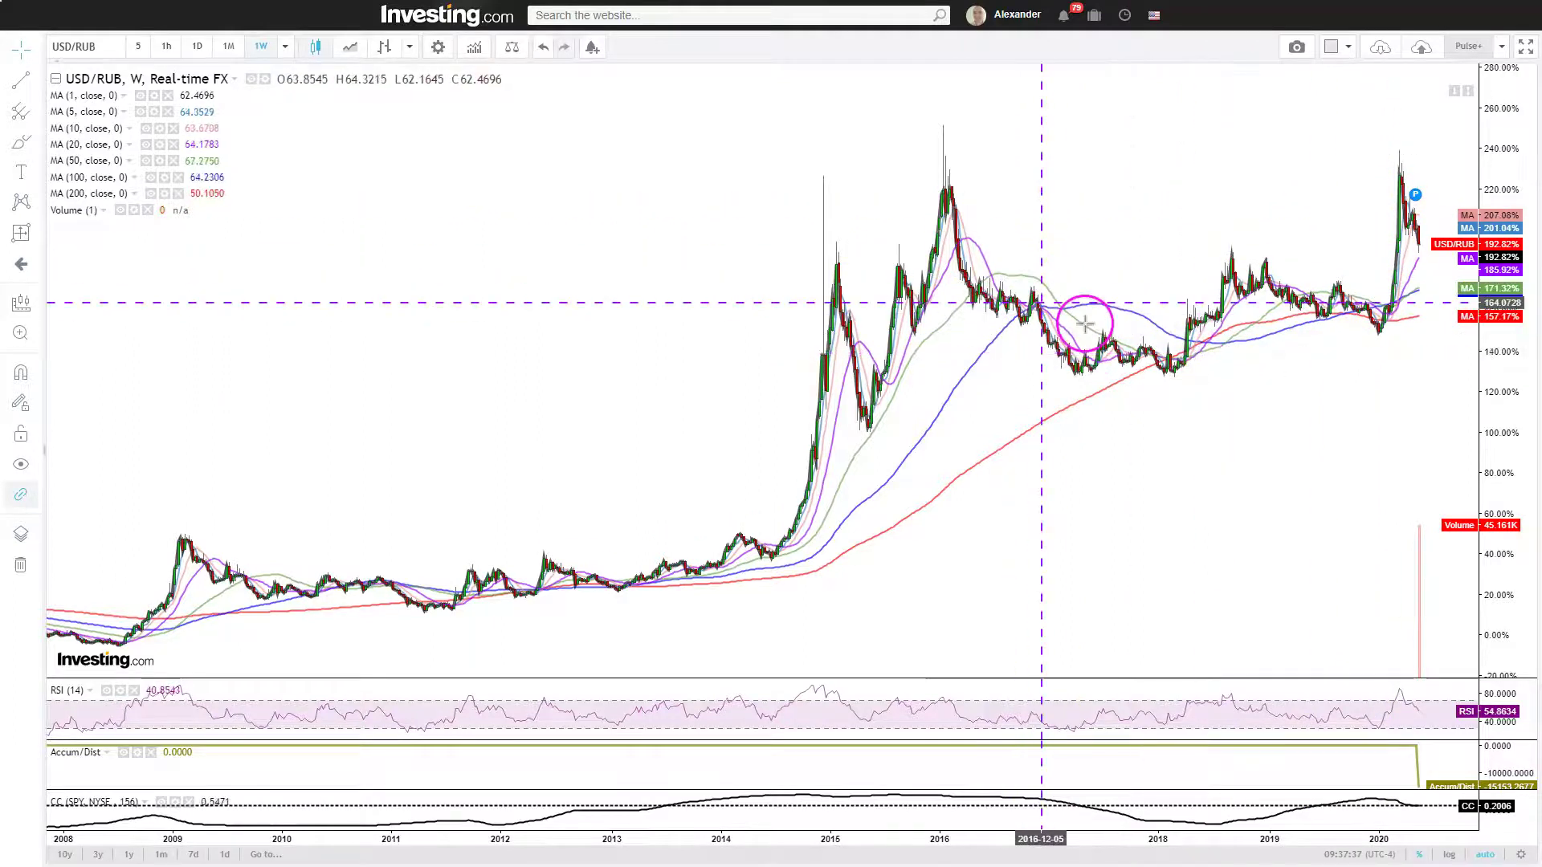
Step: Examine USD/RUB price swings from 2015 to 2020, including the late-2018 peaks and the 2020 spike
{"action": "scroll", "coordinate": [1108, 325], "scroll_direction": "up", "scroll_amount": 5}
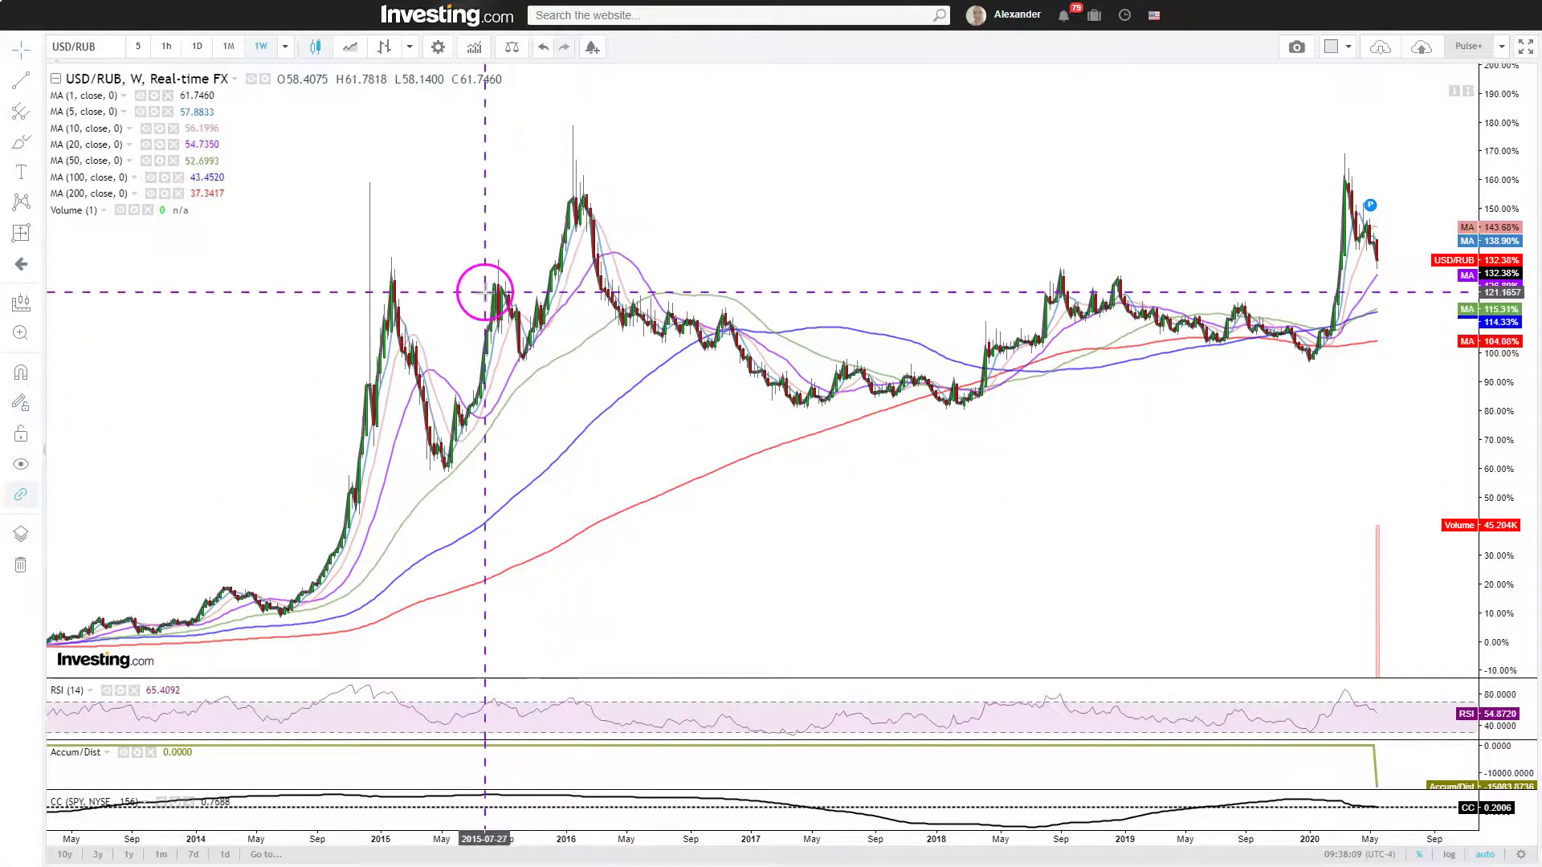
{"action": "scroll", "coordinate": [466, 474], "scroll_direction": "down", "scroll_amount": 2}
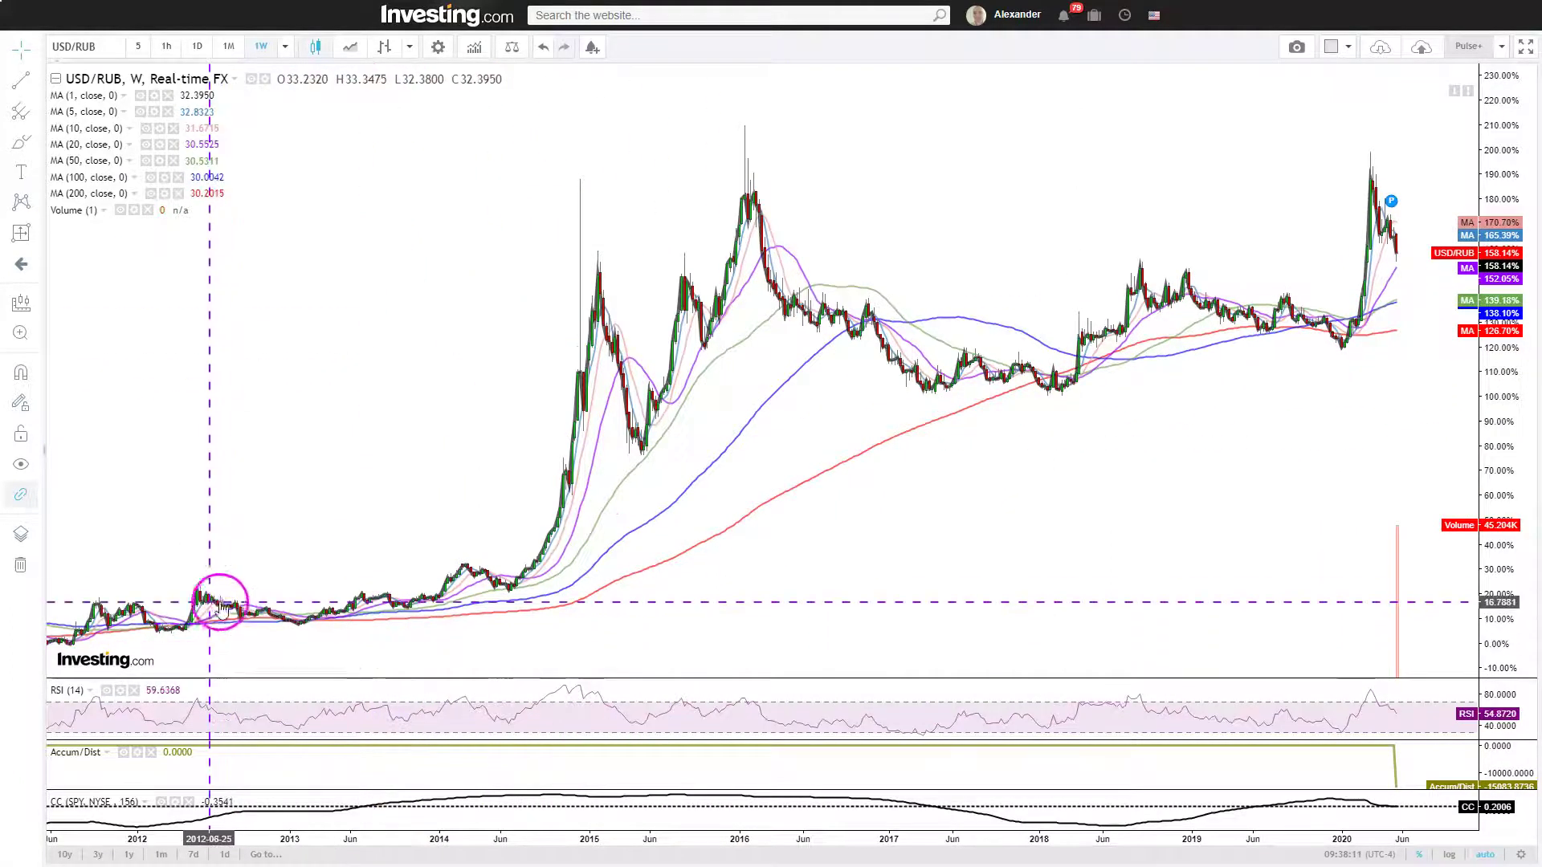
{"action": "scroll", "coordinate": [480, 646], "scroll_direction": "up", "scroll_amount": 3}
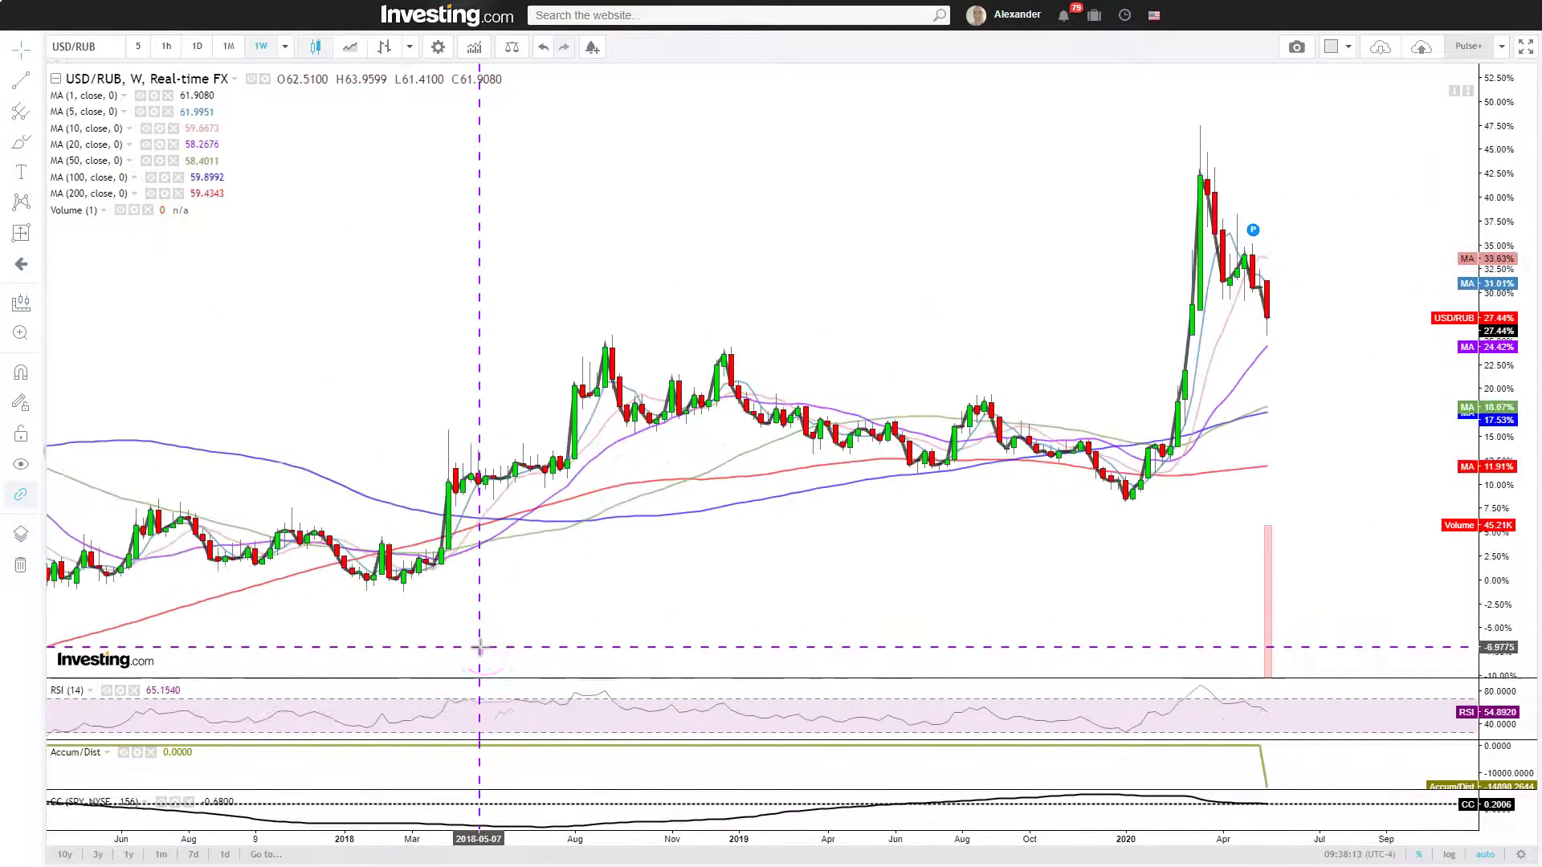
{"action": "left_click_drag", "start_coordinate": [654, 551], "coordinate": [743, 557]}
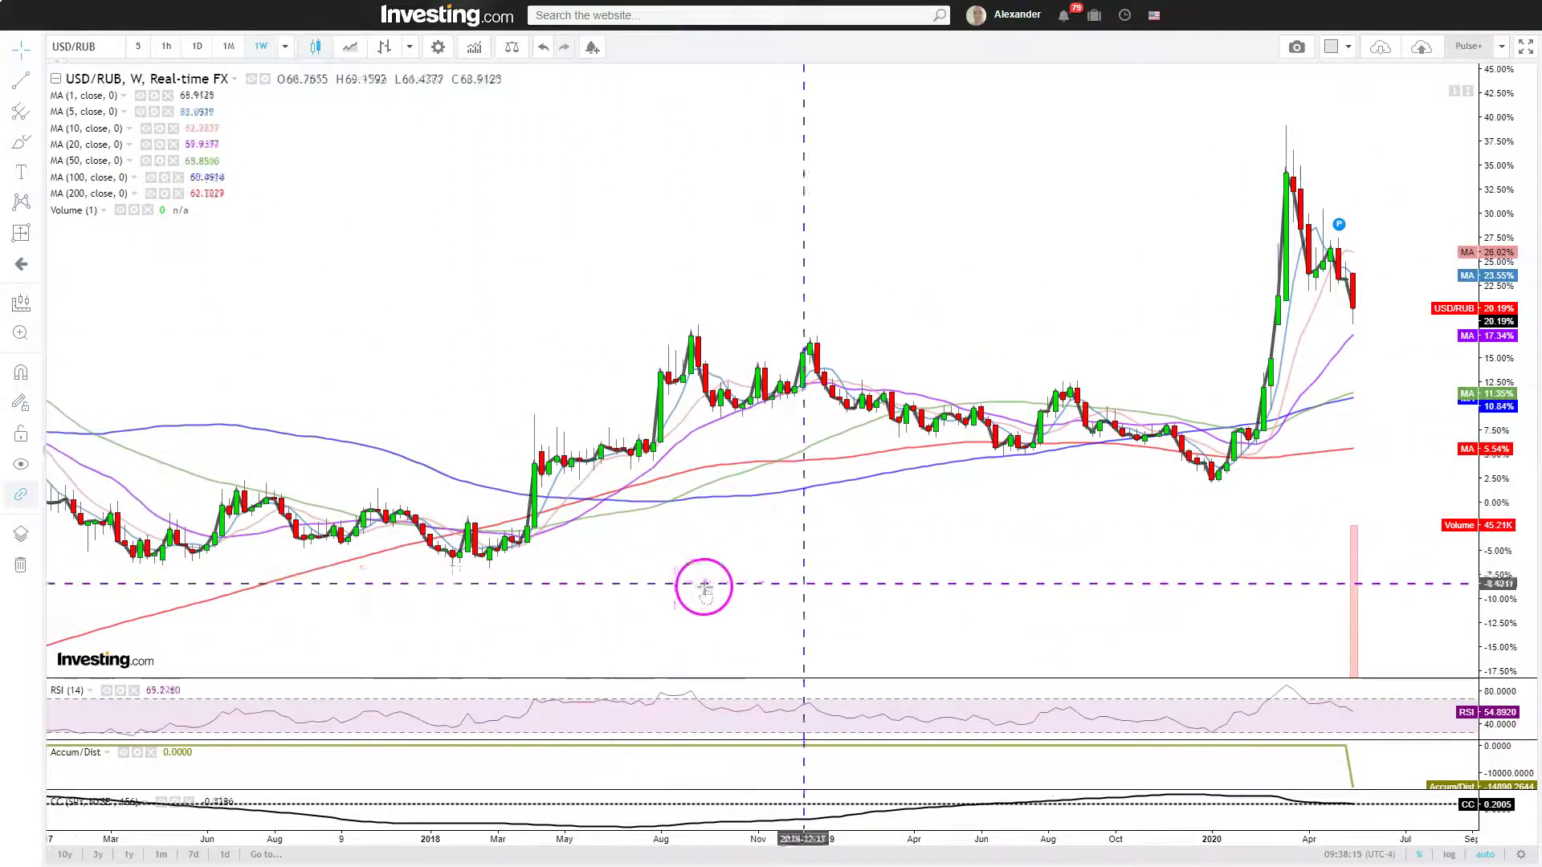
{"action": "mouse_move", "coordinate": [1301, 193]}
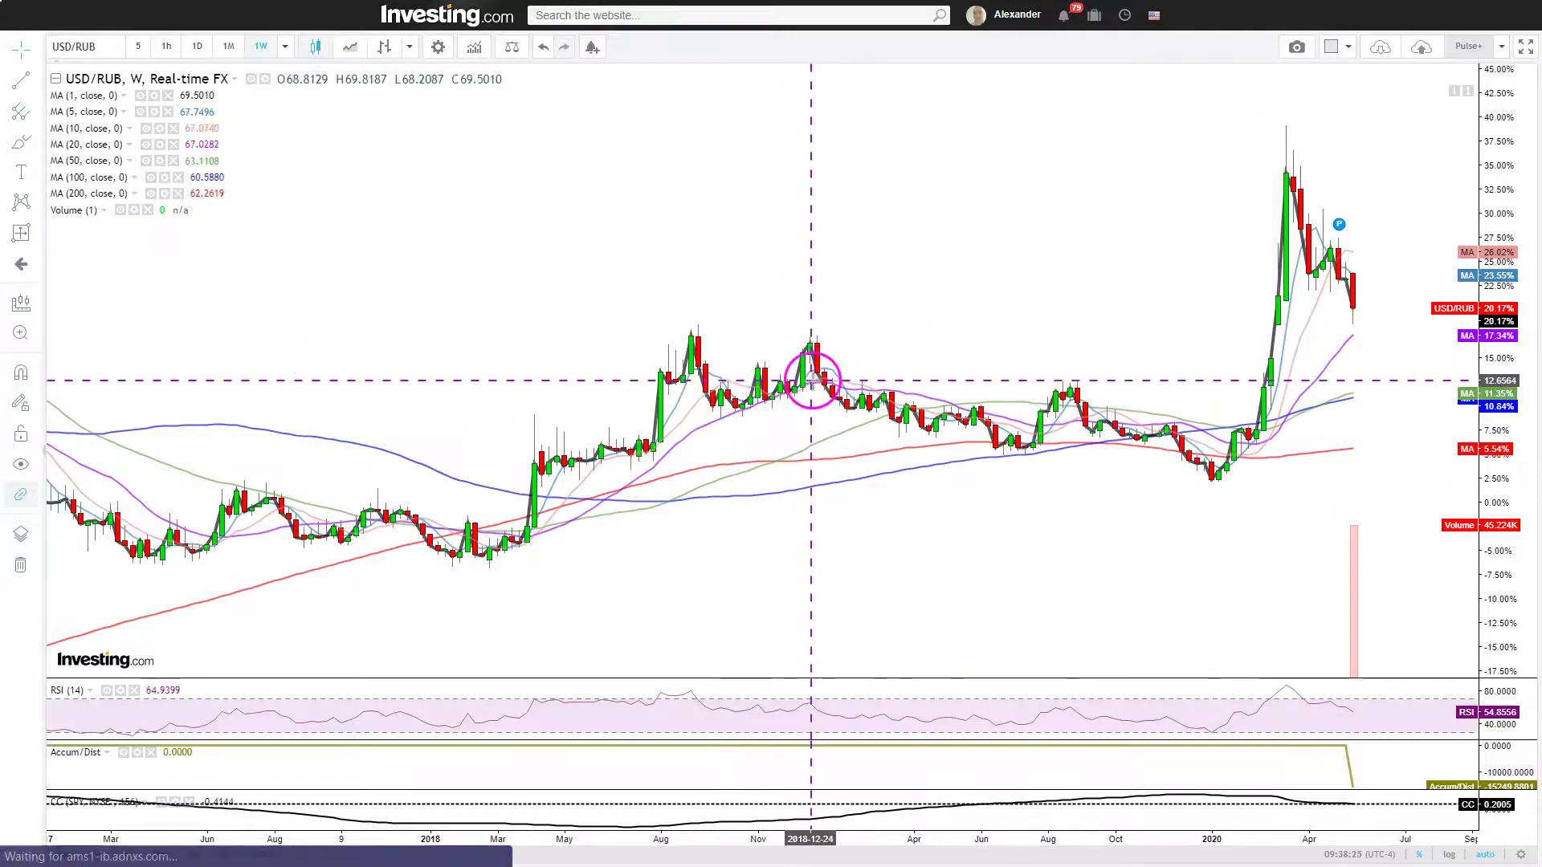
{"action": "scroll", "coordinate": [505, 549], "scroll_direction": "down", "scroll_amount": 3}
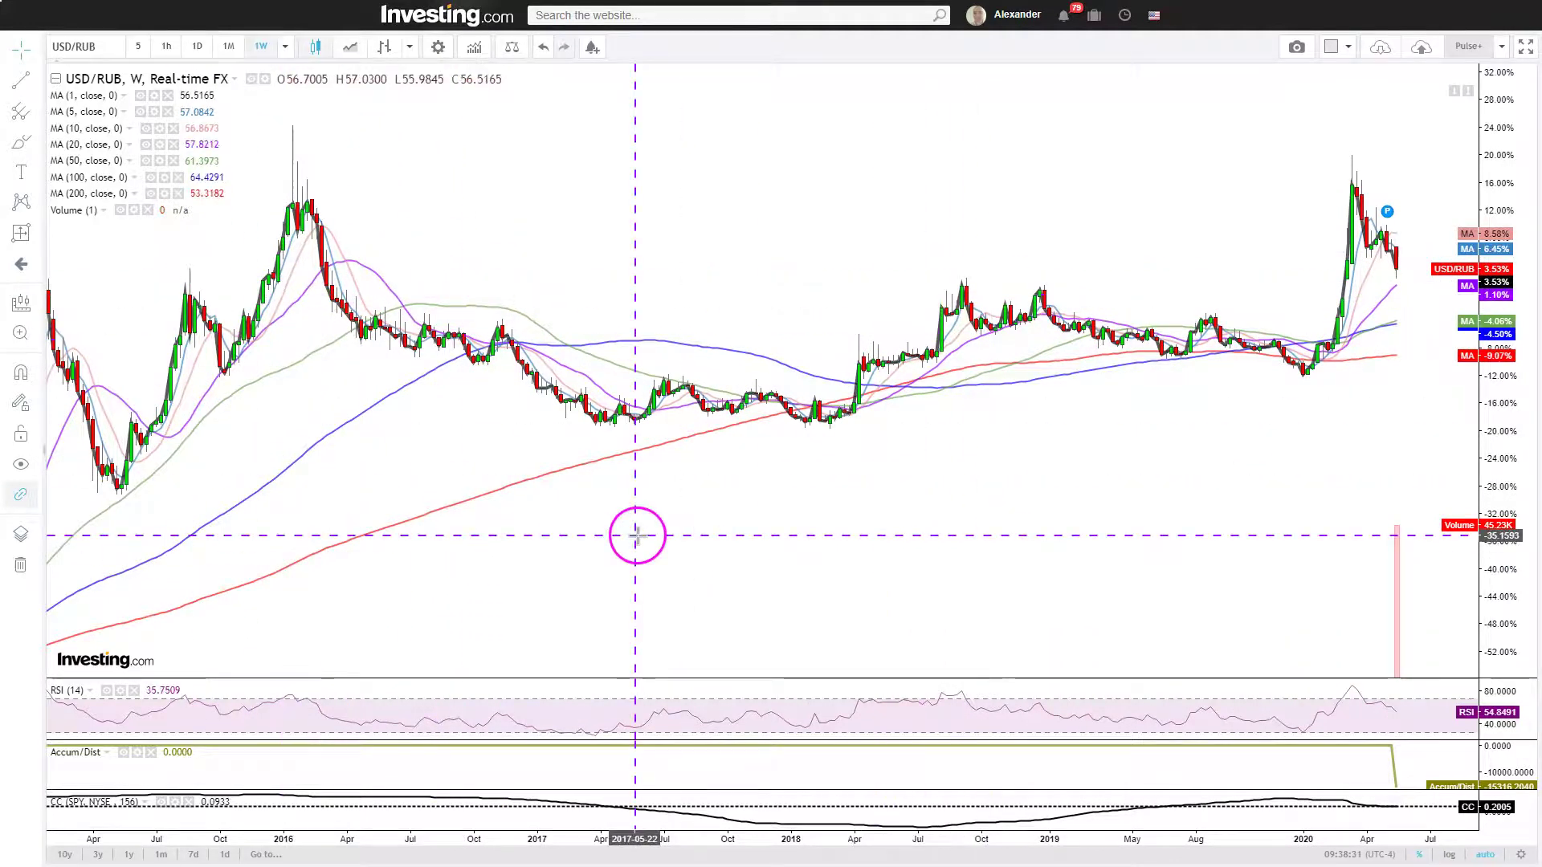
{"action": "scroll", "coordinate": [637, 533], "scroll_direction": "up", "scroll_amount": 5}
{"action": "scroll", "coordinate": [735, 587], "scroll_direction": "down", "scroll_amount": 3}
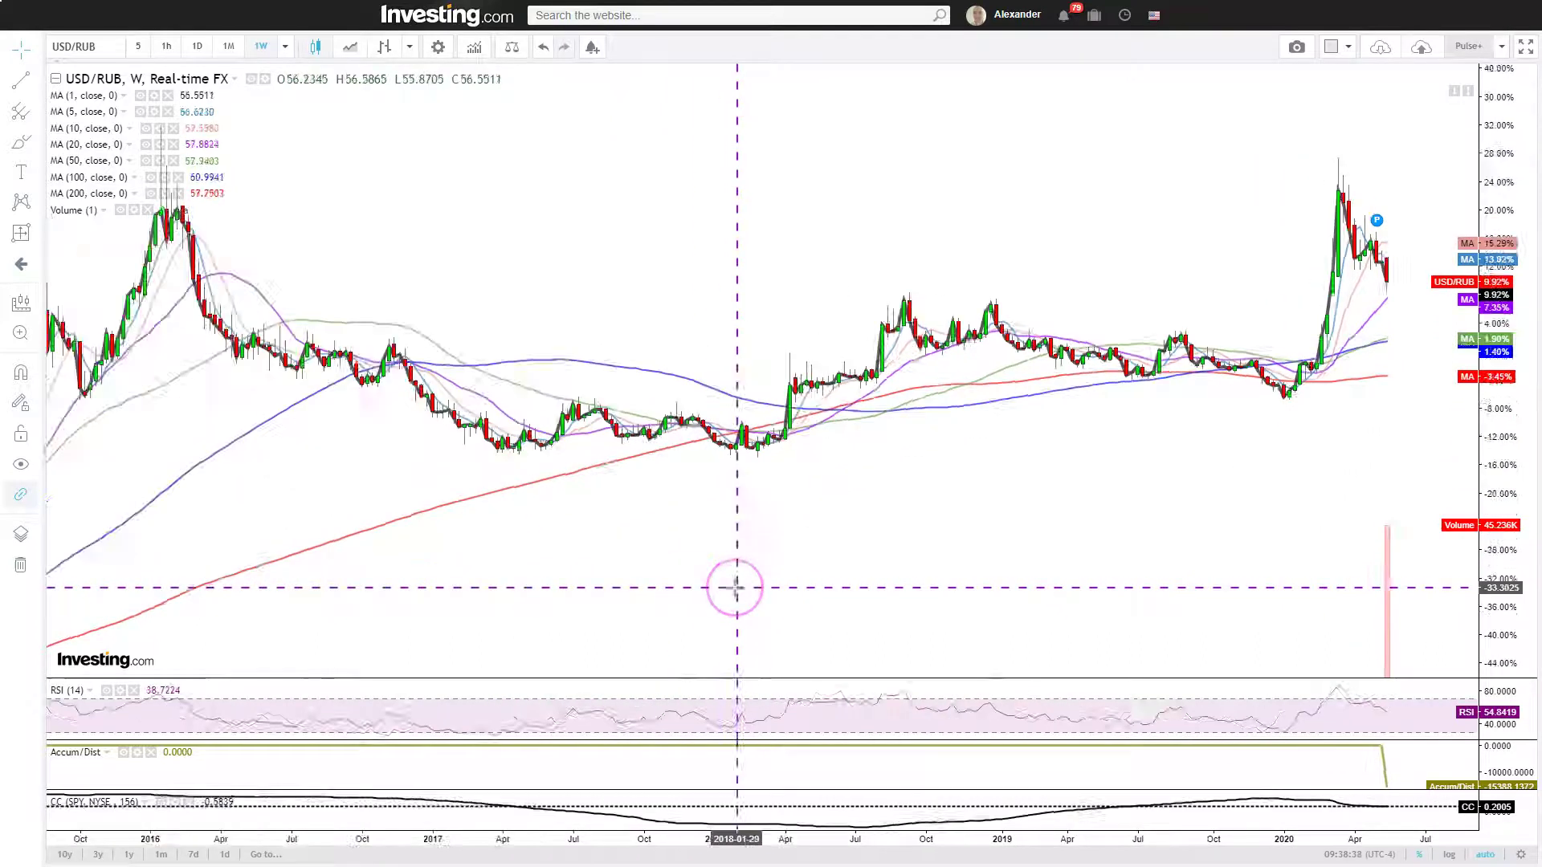
{"action": "scroll", "coordinate": [734, 587], "scroll_direction": "down", "scroll_amount": 2}
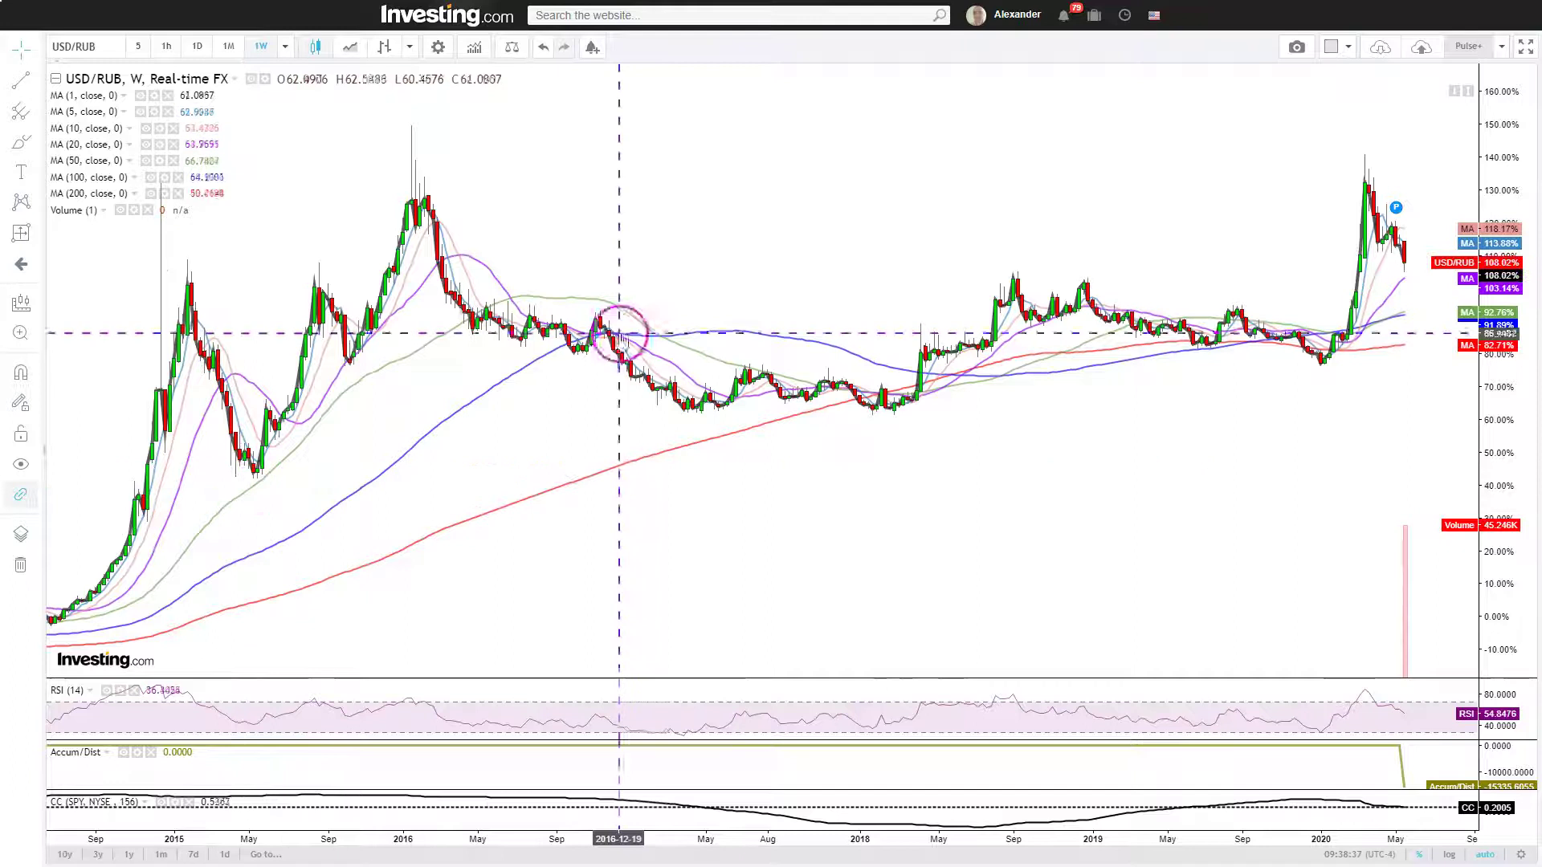
Step: Compare the latest 2020 candles with the moving averages and with price behaviour around them in 2009 and 2015
{"action": "scroll", "coordinate": [750, 475], "scroll_direction": "up", "scroll_amount": 5}
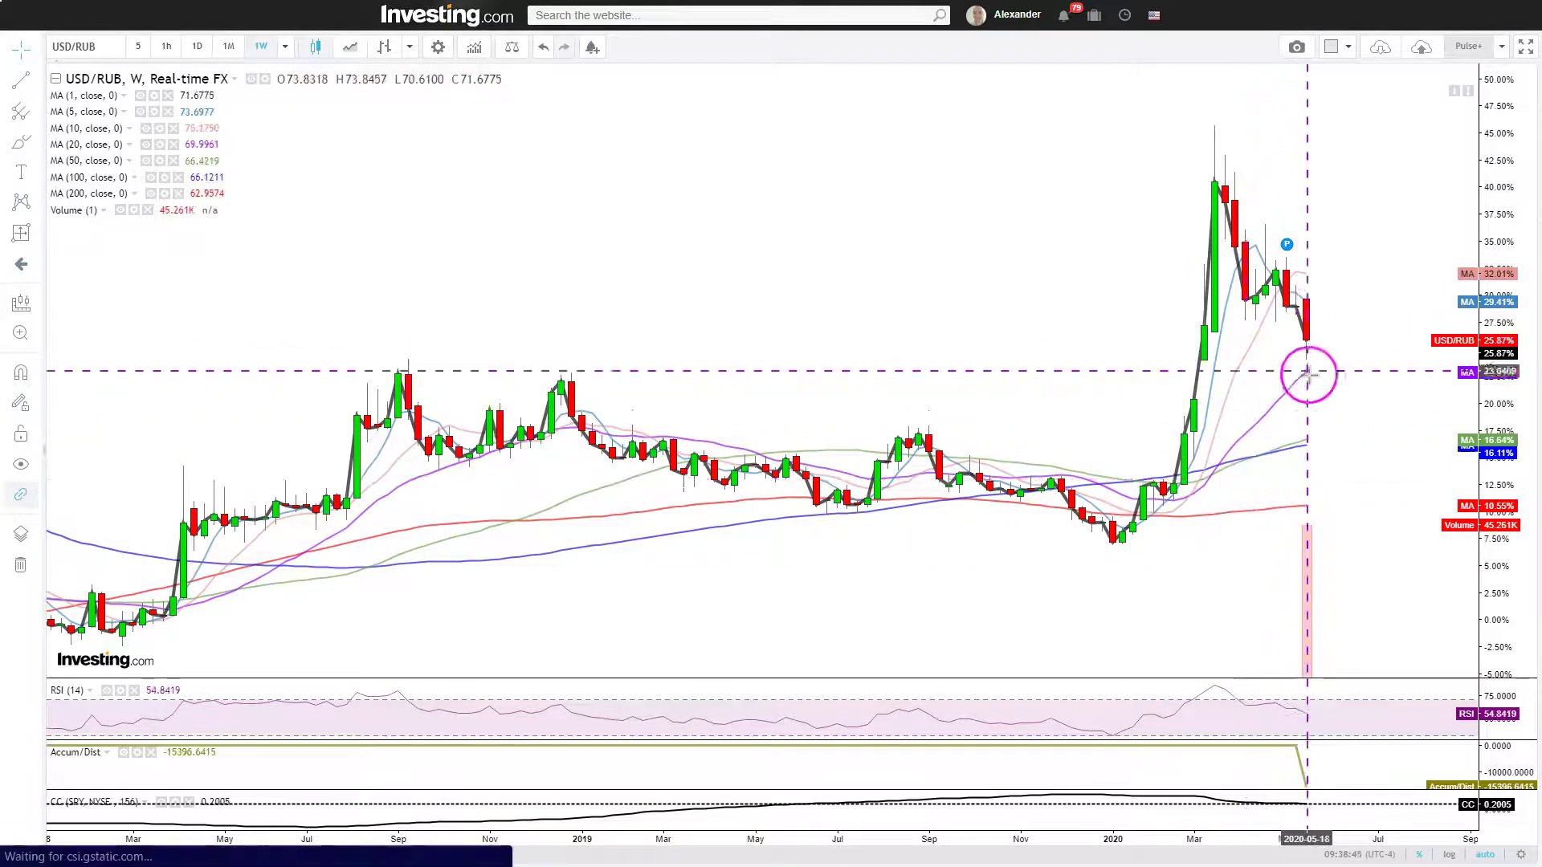
{"action": "scroll", "coordinate": [1205, 523], "scroll_direction": "down", "scroll_amount": 2}
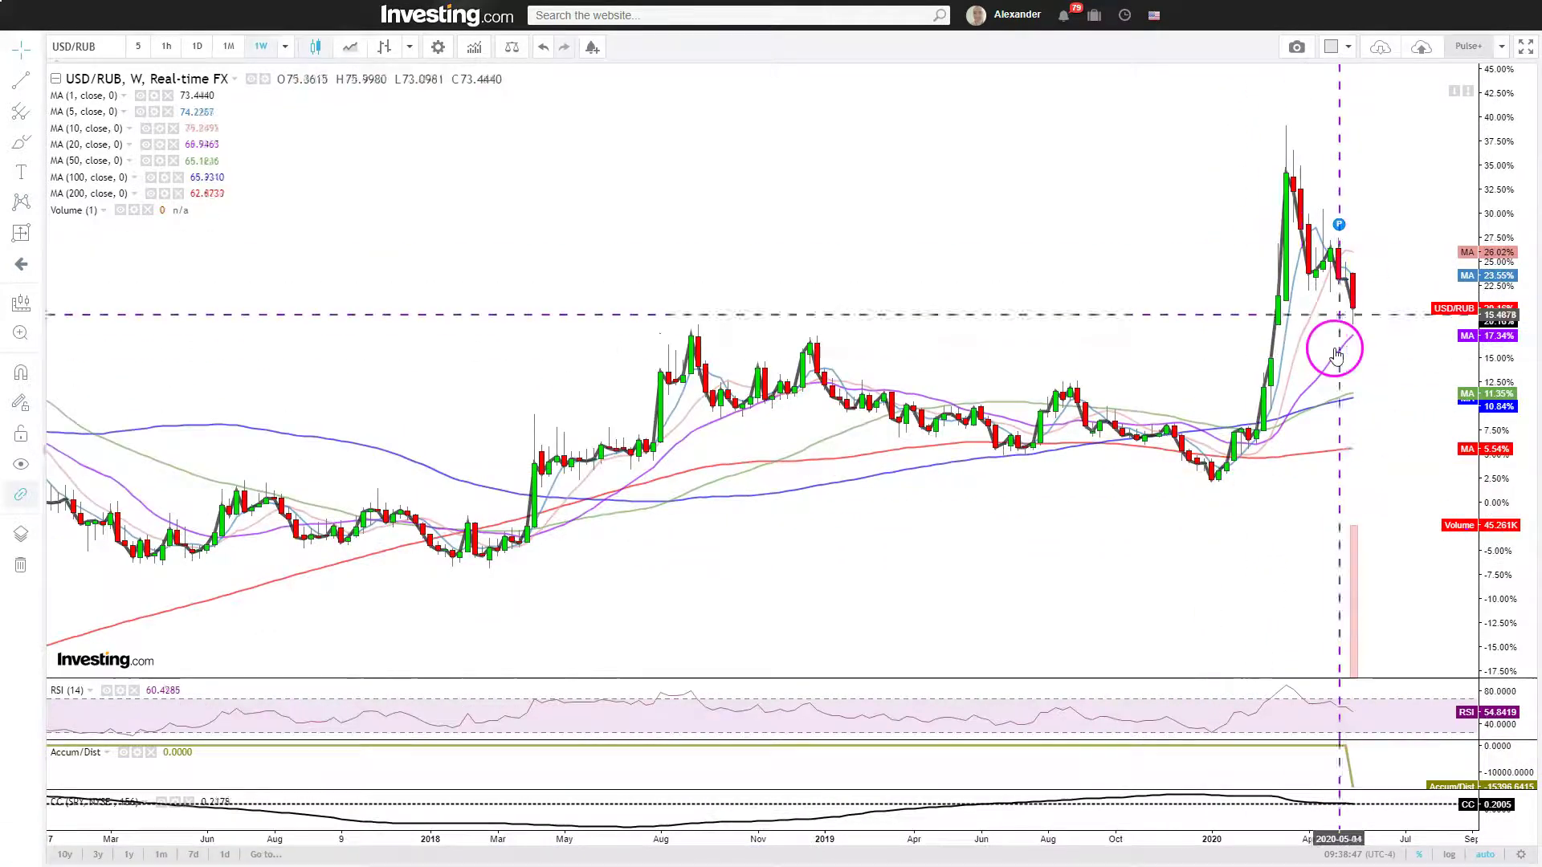
{"action": "scroll", "coordinate": [1215, 406], "scroll_direction": "down", "scroll_amount": 2}
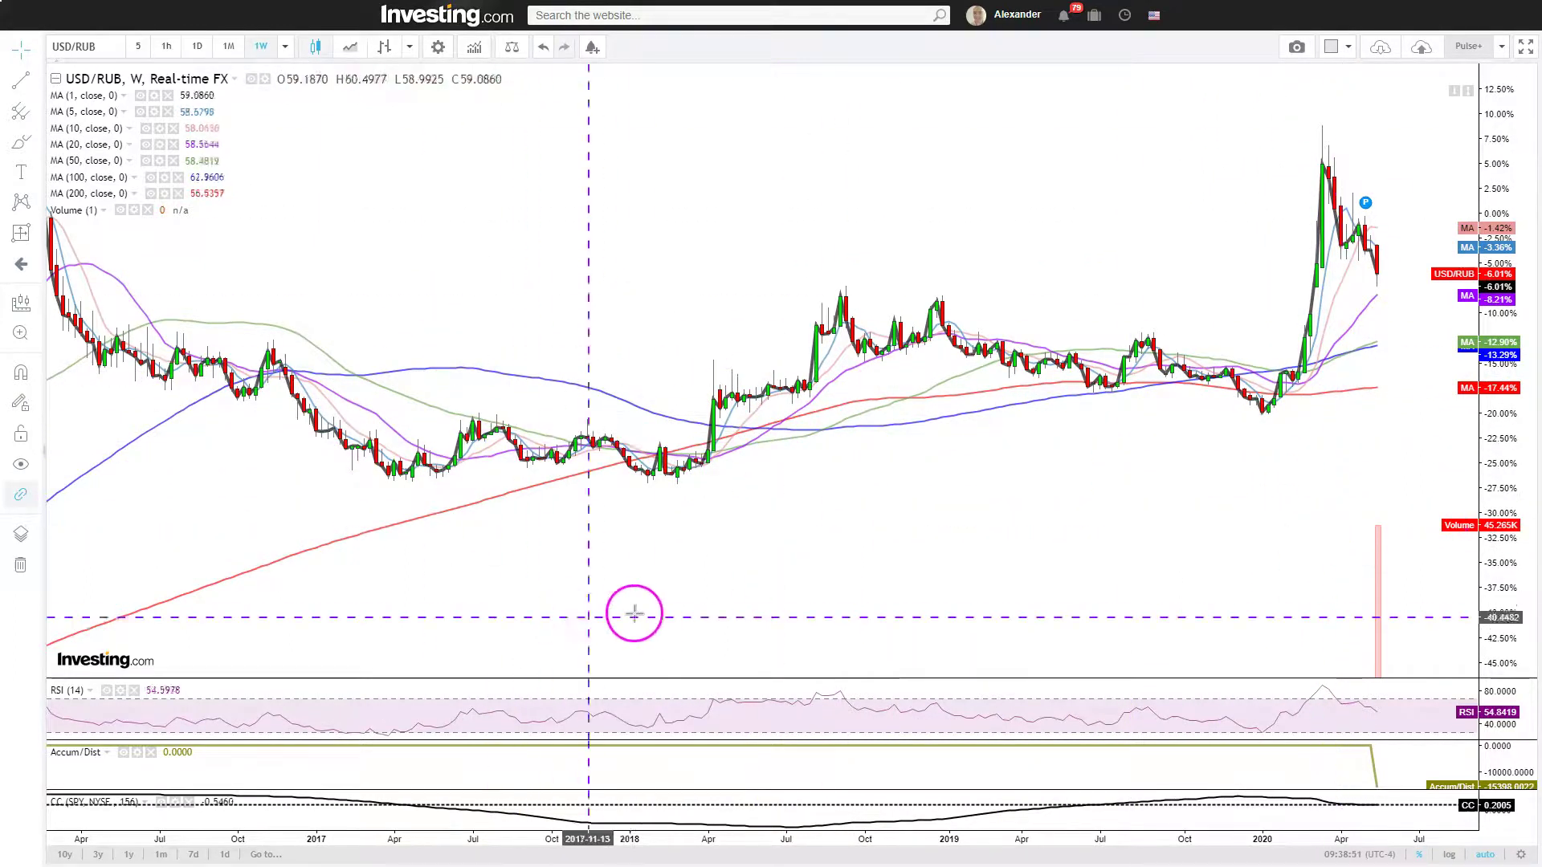
{"action": "scroll", "coordinate": [1324, 259], "scroll_direction": "down", "scroll_amount": 5}
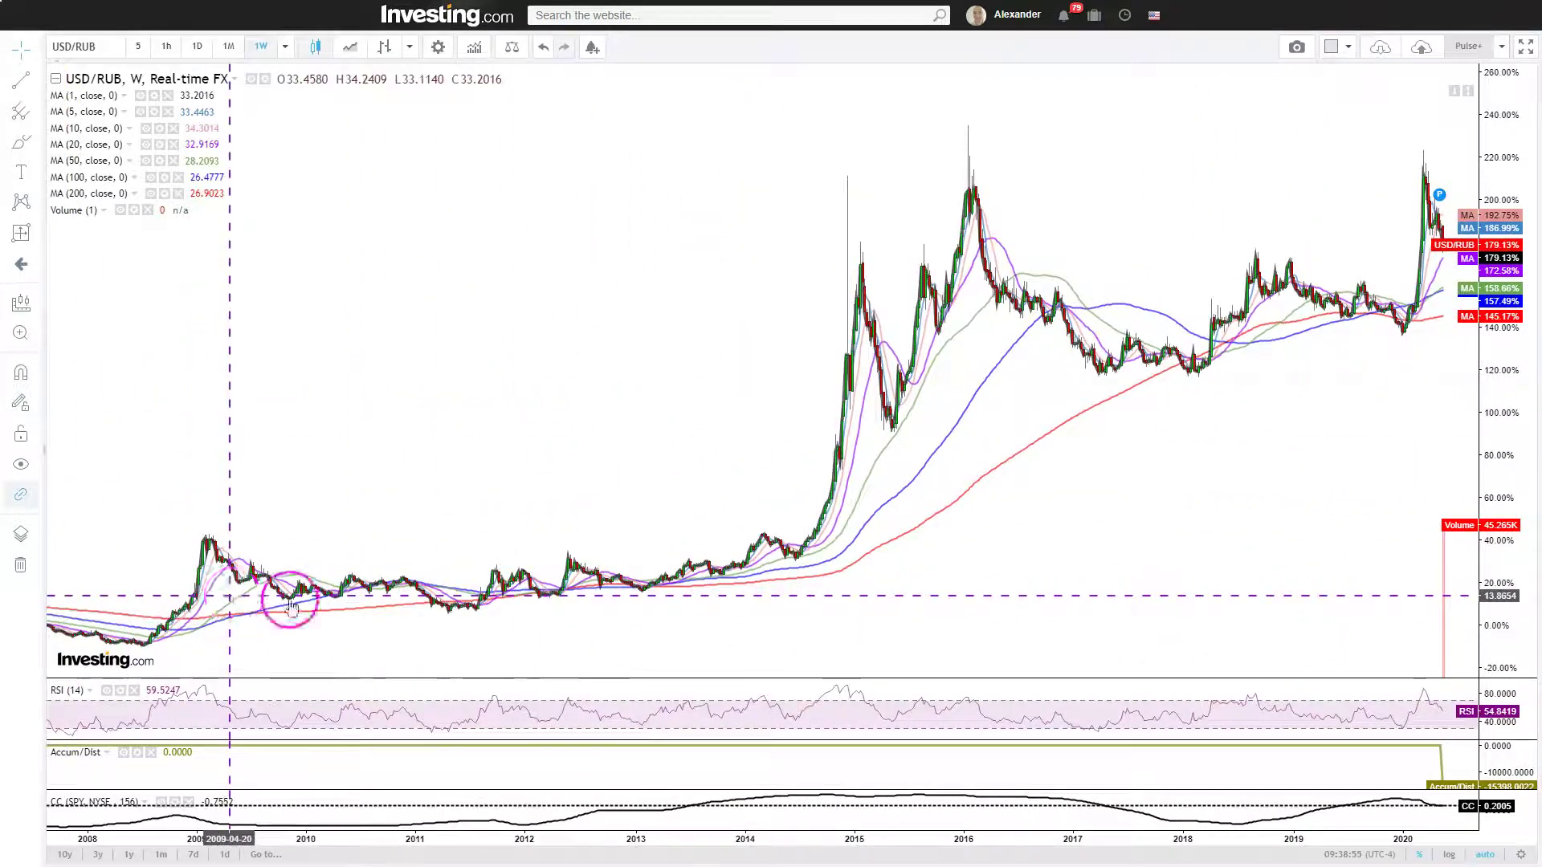
{"action": "scroll", "coordinate": [318, 600], "scroll_direction": "up", "scroll_amount": 3}
{"action": "scroll", "coordinate": [318, 601], "scroll_direction": "up", "scroll_amount": 1}
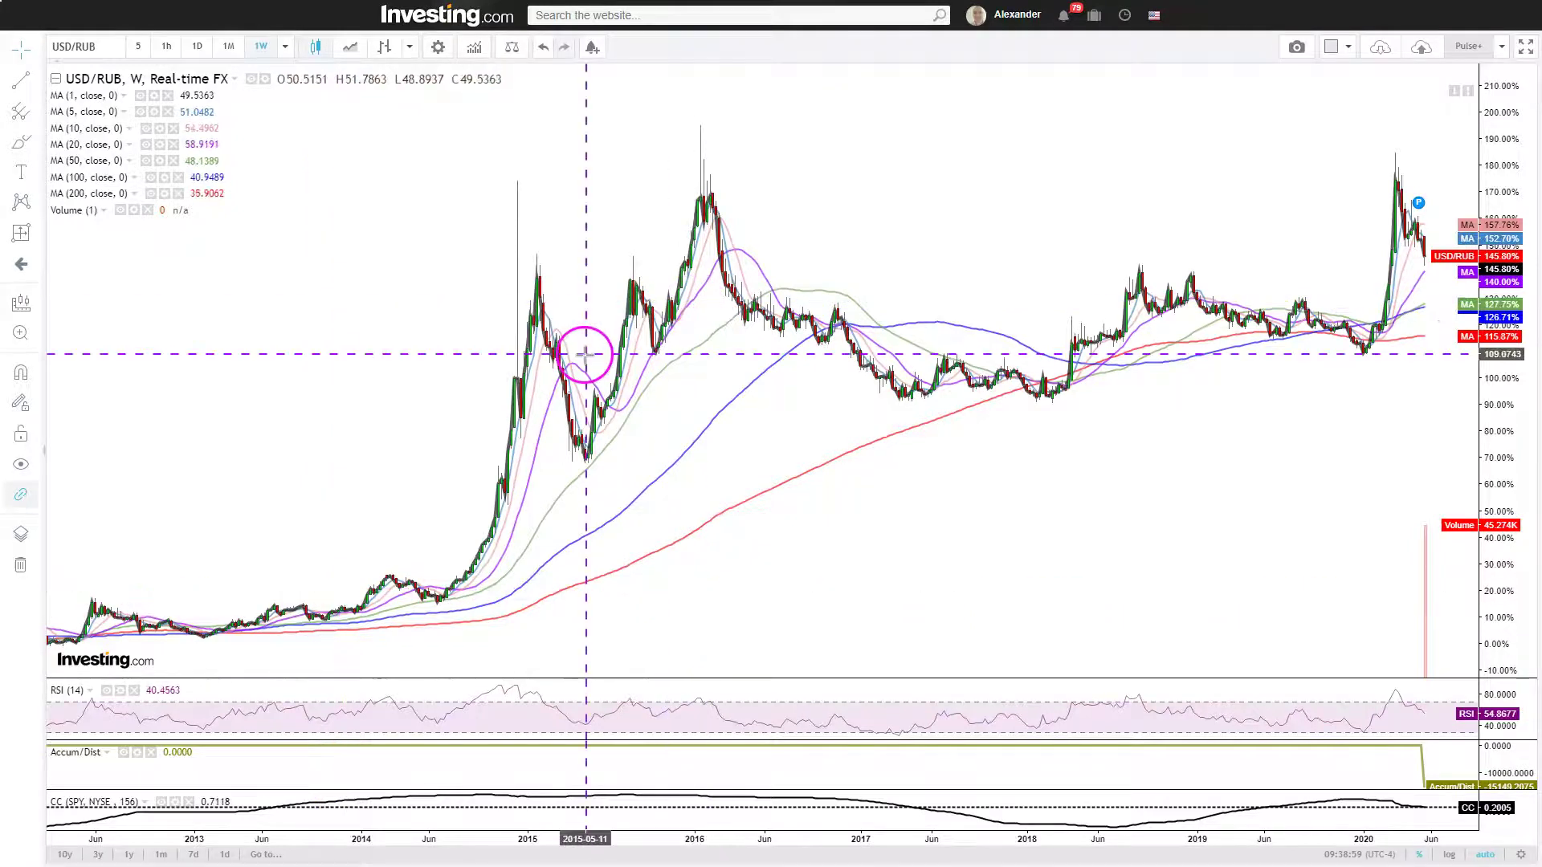
{"action": "scroll", "coordinate": [688, 420], "scroll_direction": "up", "scroll_amount": 3}
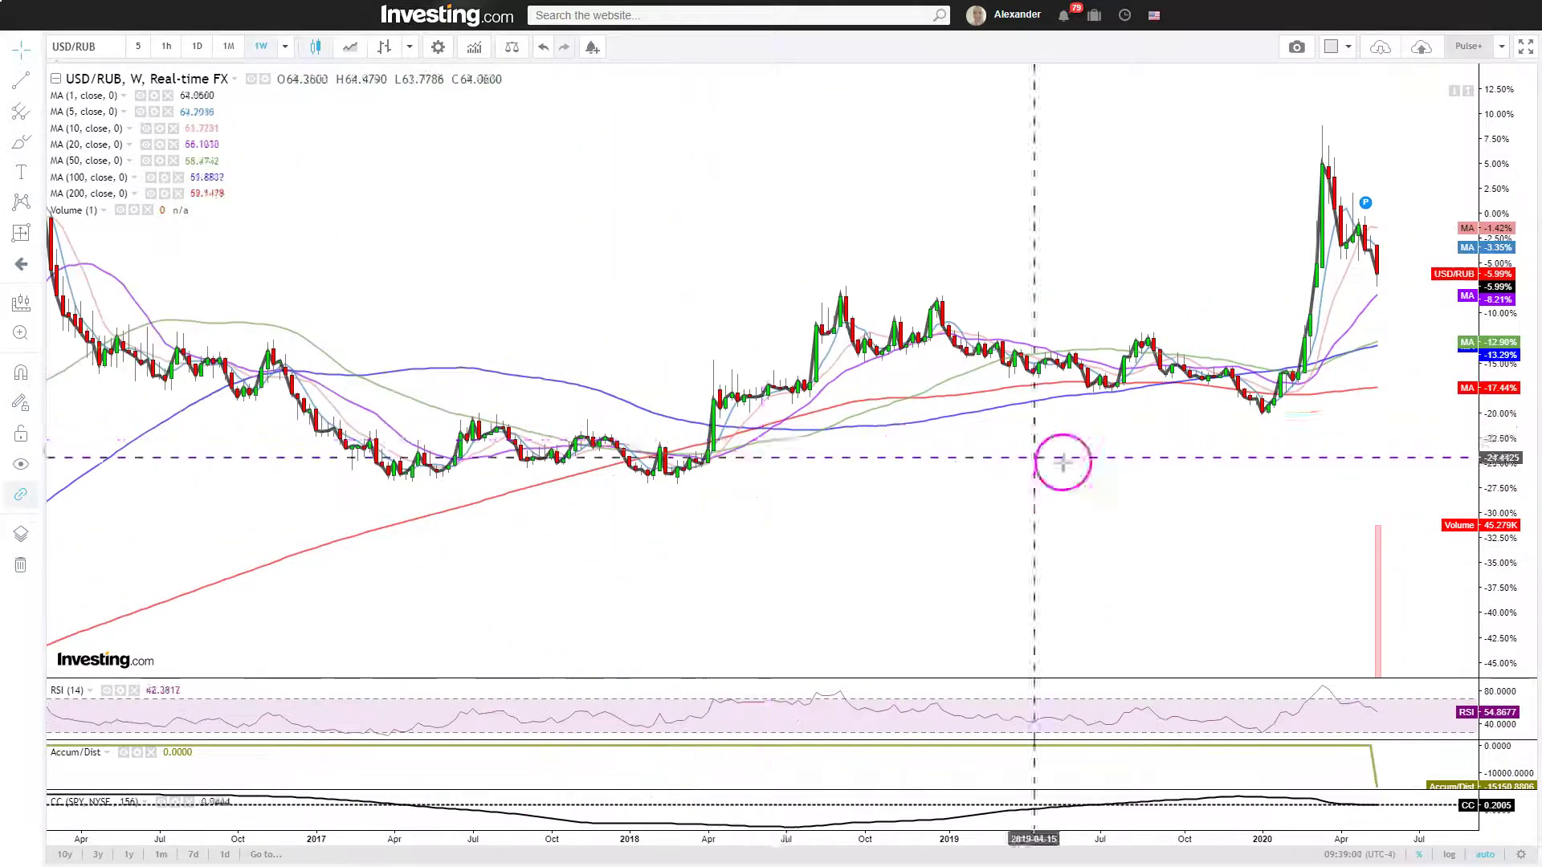
{"action": "scroll", "coordinate": [1376, 190], "scroll_direction": "up", "scroll_amount": 3}
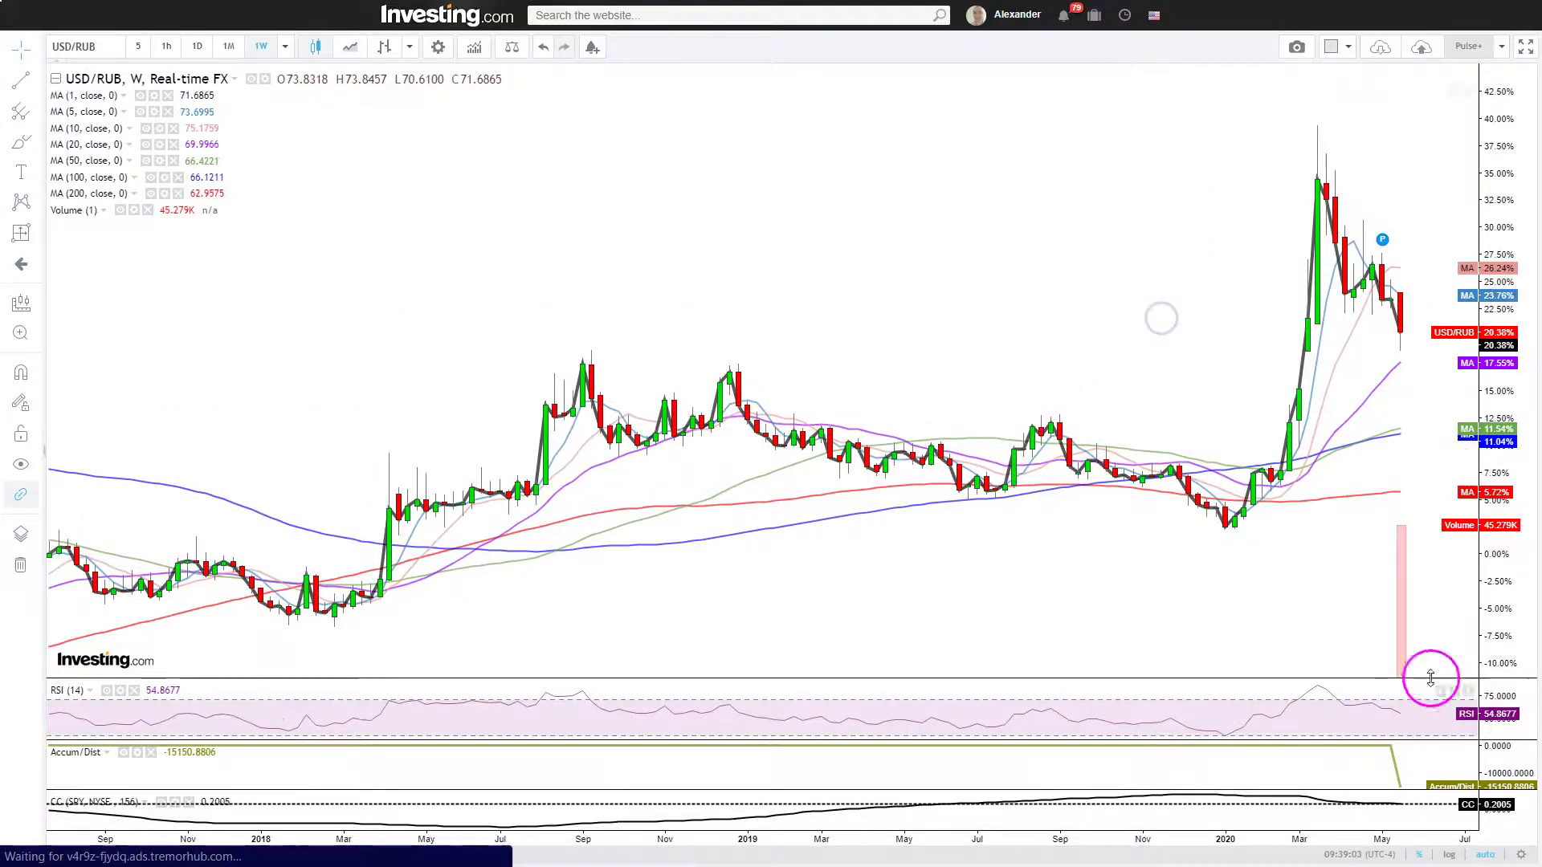
Step: Examine how USD/RUB traded around its 100- and 200-week moving averages from 2016 through 2020
{"action": "scroll", "coordinate": [1153, 523], "scroll_direction": "down", "scroll_amount": 5}
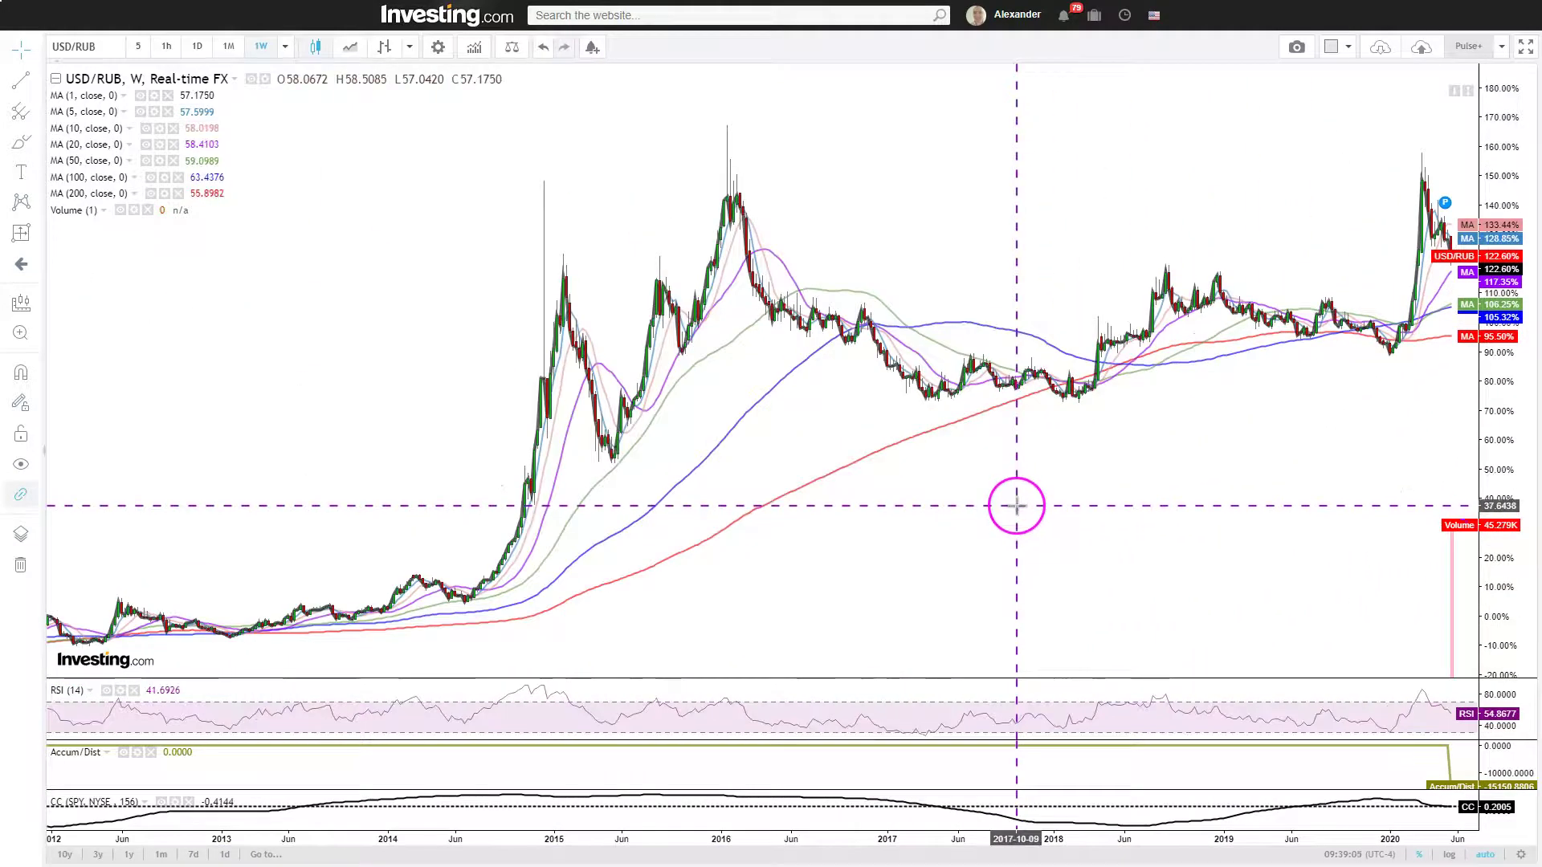
{"action": "scroll", "coordinate": [1016, 505], "scroll_direction": "up", "scroll_amount": 5}
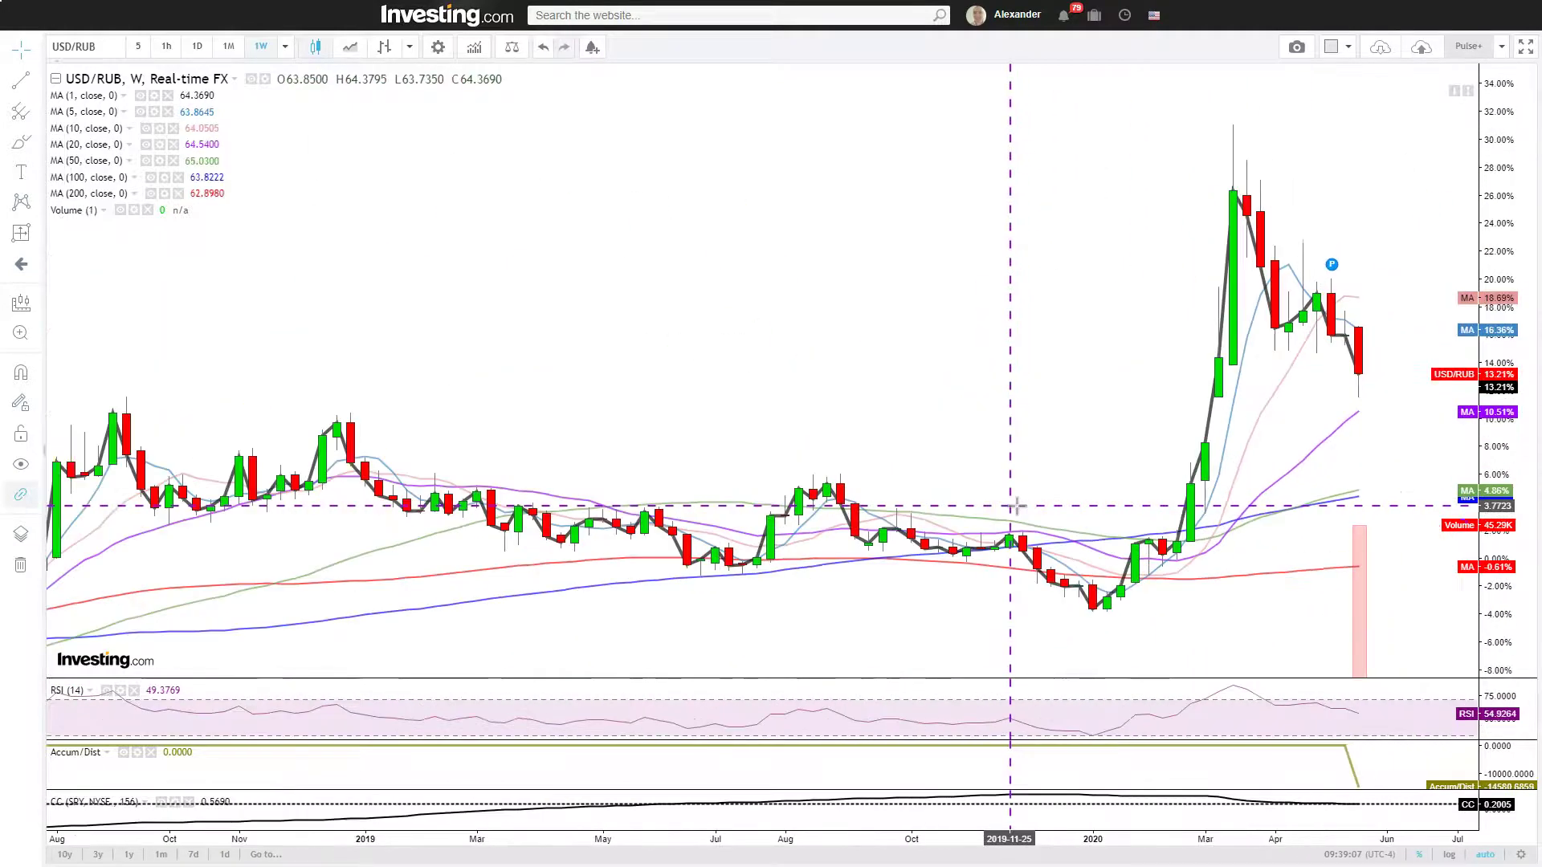
{"action": "scroll", "coordinate": [1018, 505], "scroll_direction": "down", "scroll_amount": 4}
{"action": "left_click_drag", "start_coordinate": [1077, 496], "coordinate": [1037, 500]}
{"action": "left_click", "coordinate": [1430, 305]}
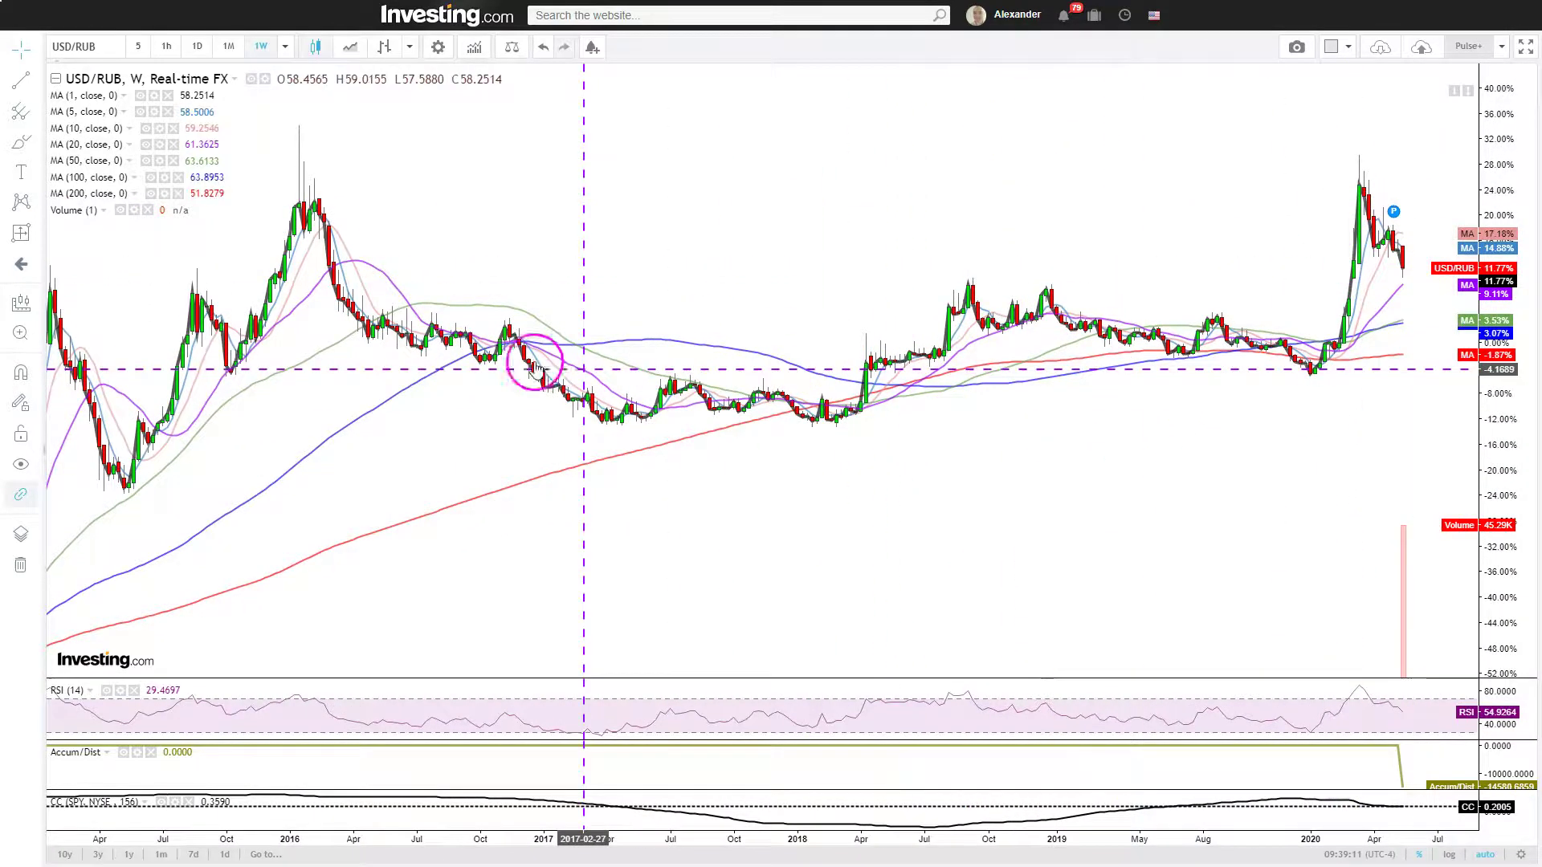
{"action": "scroll", "coordinate": [523, 356], "scroll_direction": "down", "scroll_amount": 1}
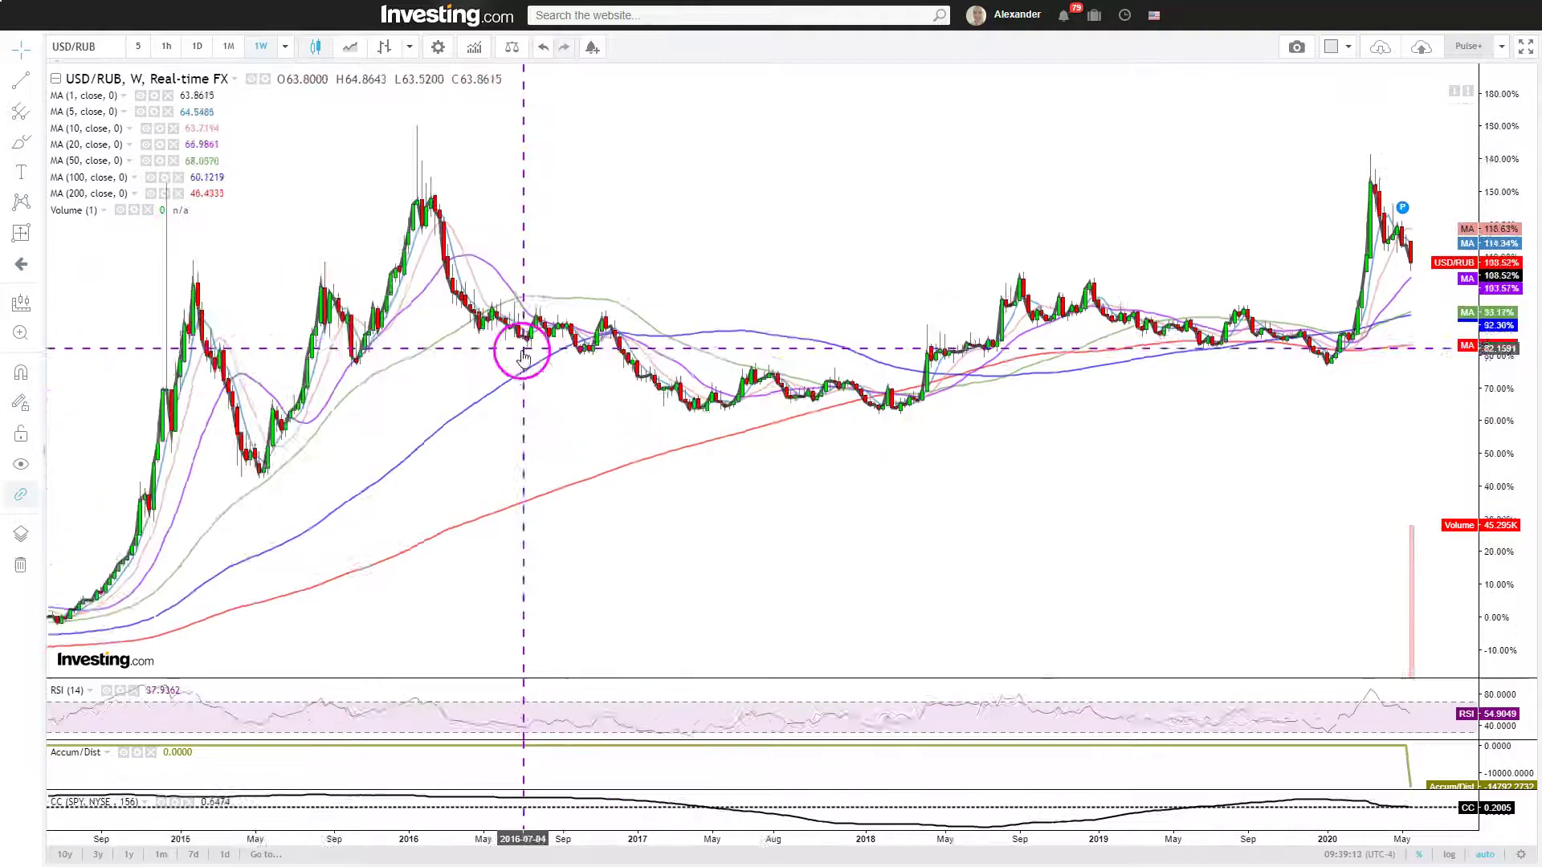
{"action": "scroll", "coordinate": [523, 356], "scroll_direction": "down", "scroll_amount": 1}
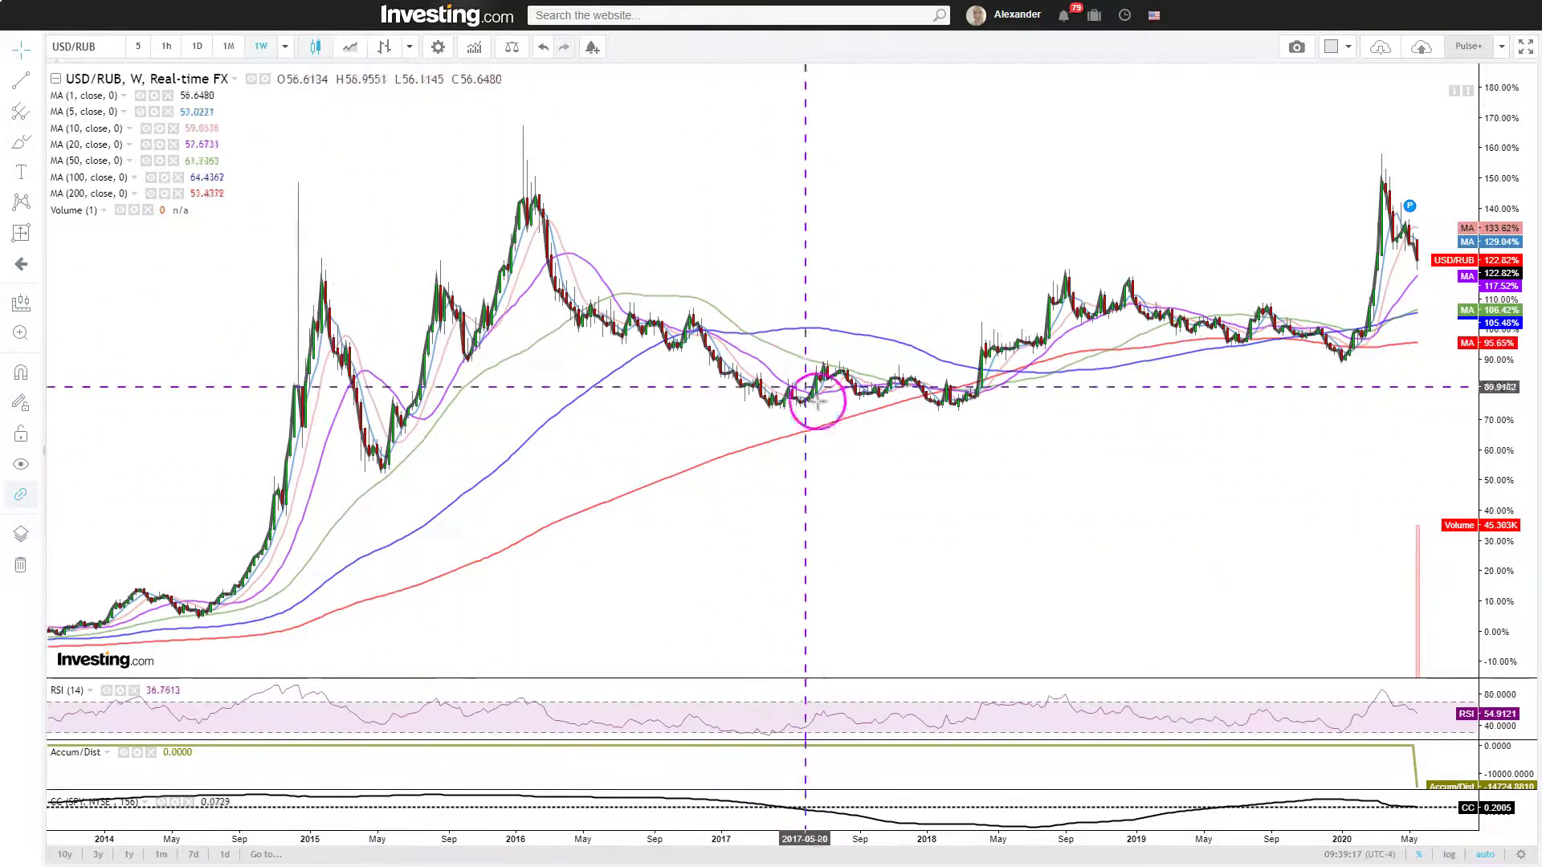
{"action": "scroll", "coordinate": [930, 481], "scroll_direction": "down", "scroll_amount": 3}
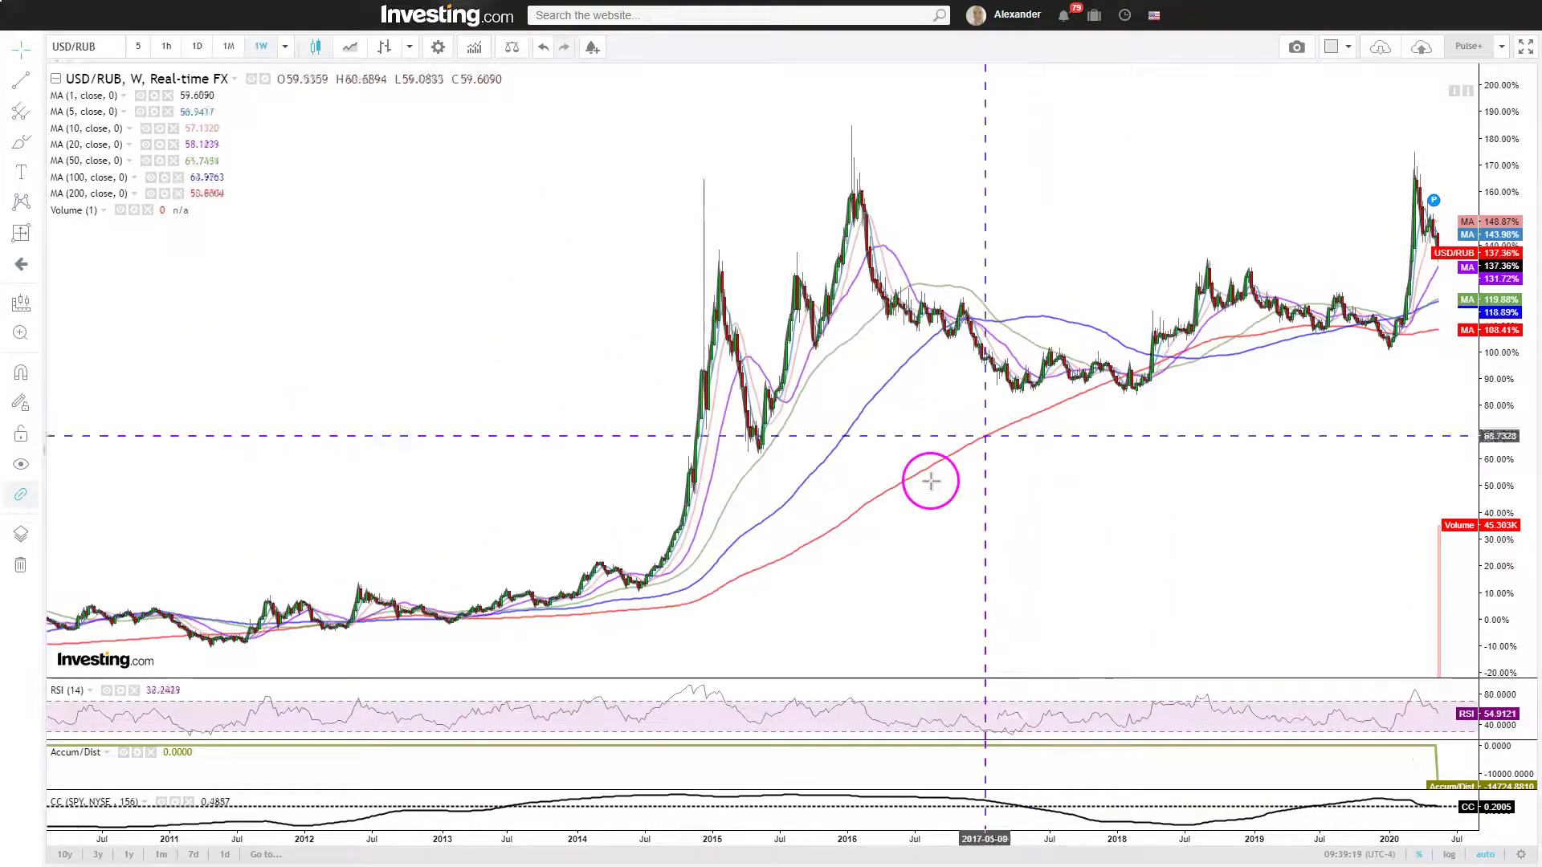
{"action": "scroll", "coordinate": [847, 600], "scroll_direction": "up", "scroll_amount": 5}
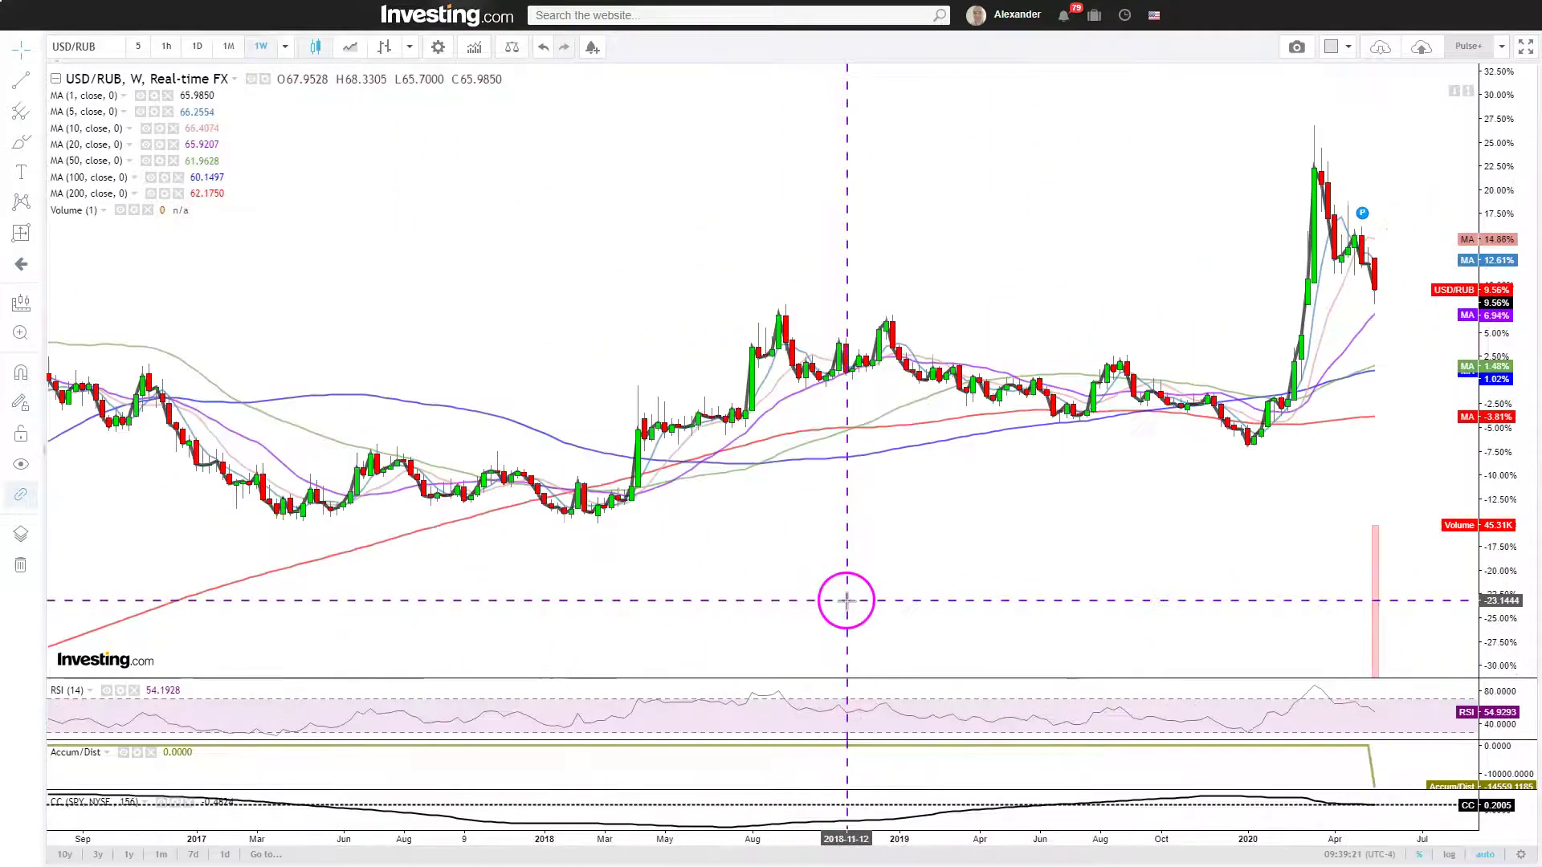
Step: Switch the USD/RUB chart to the daily interval and frame the period from autumn 2019 to May 2020
{"action": "scroll", "coordinate": [846, 600], "scroll_direction": "up", "scroll_amount": 4}
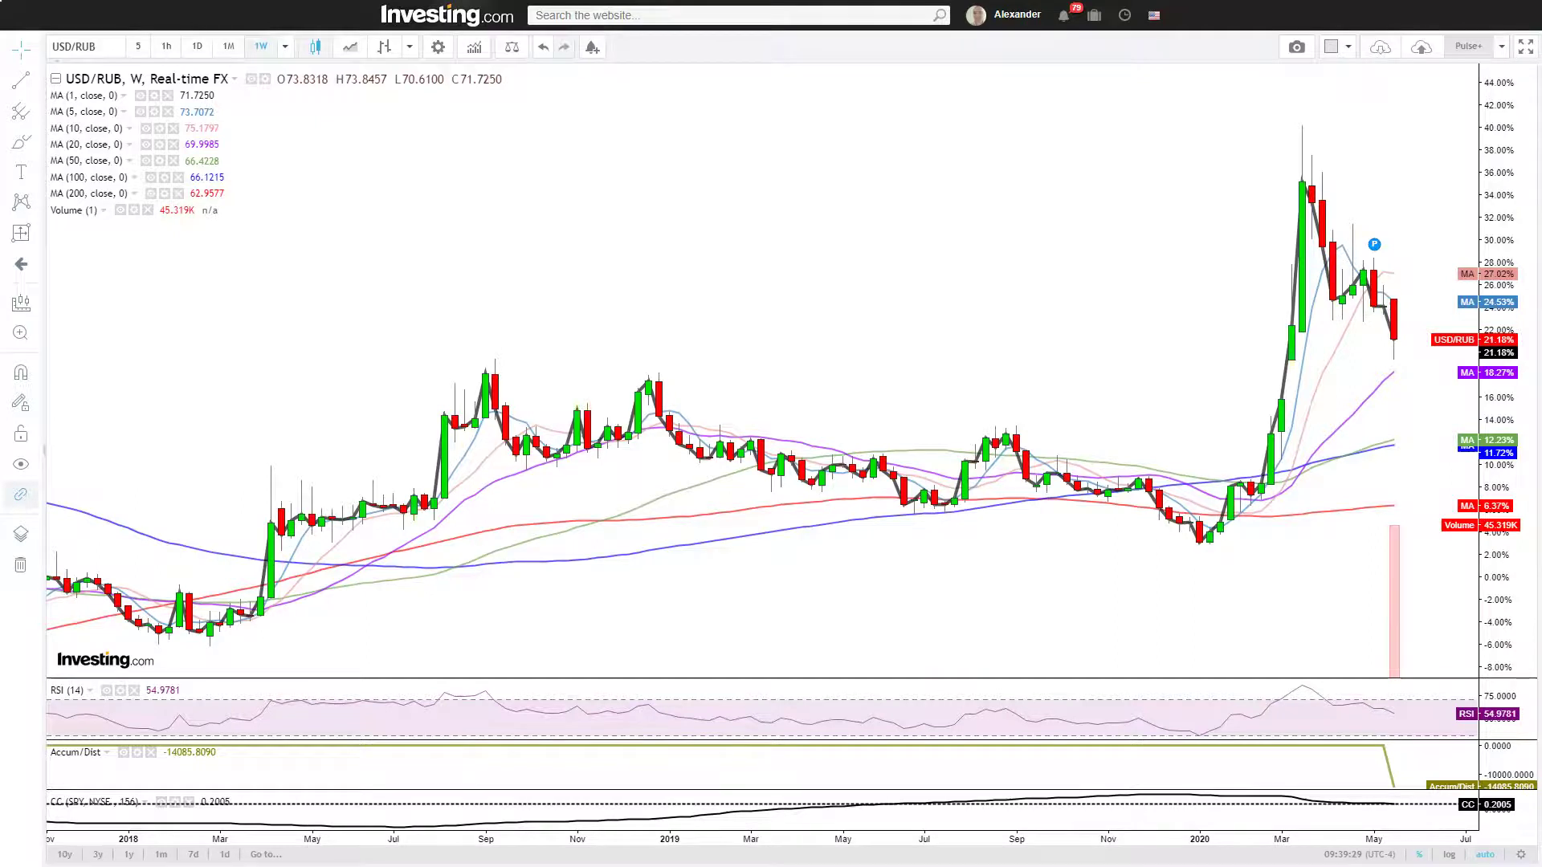
{"action": "left_click", "coordinate": [199, 47]}
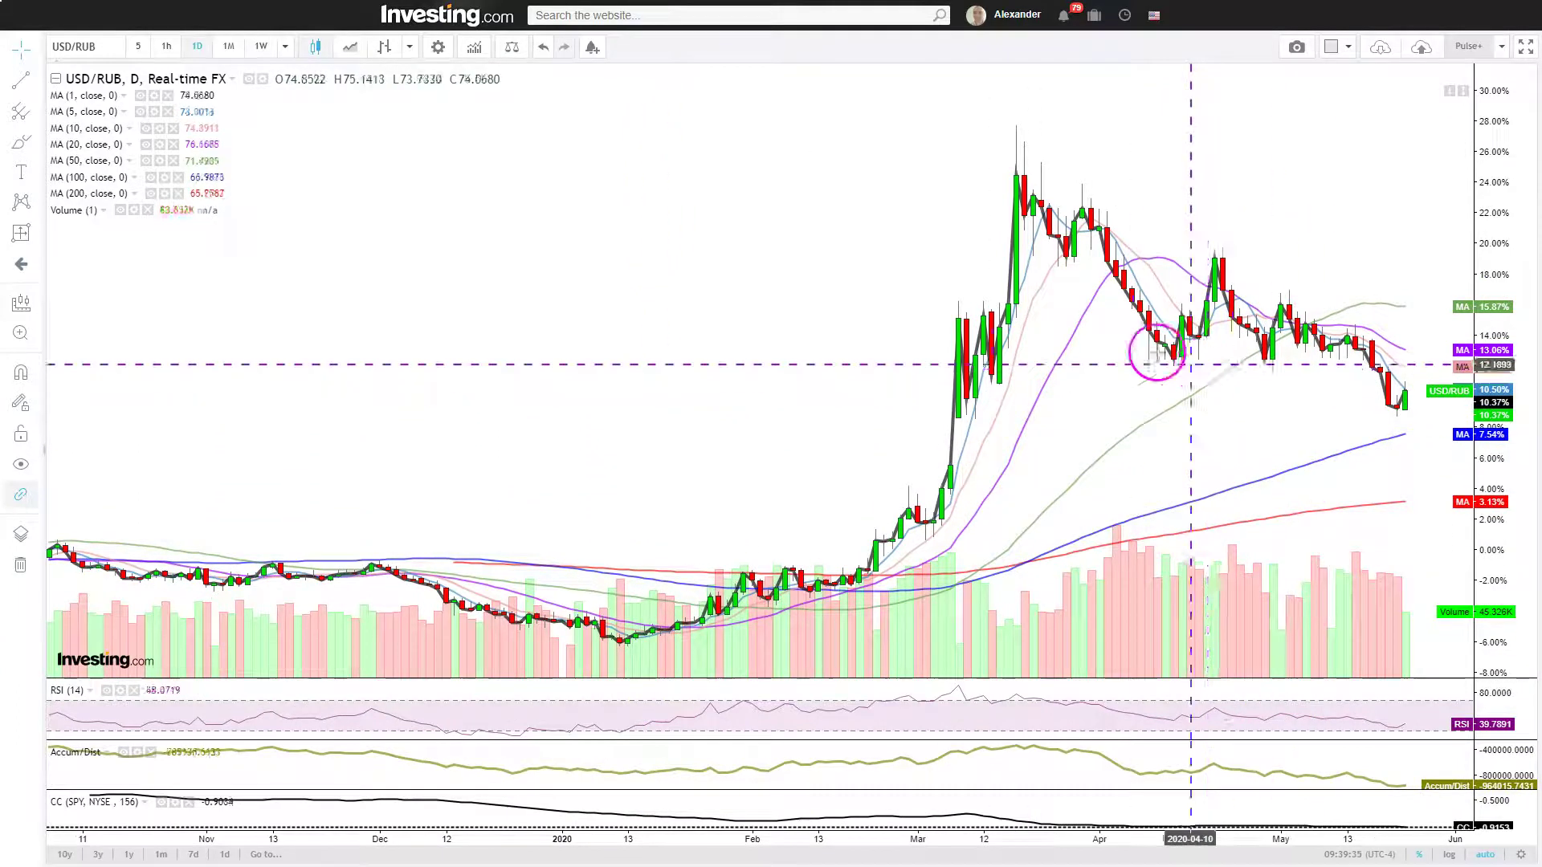
{"action": "scroll", "coordinate": [1092, 333], "scroll_direction": "down", "scroll_amount": 2}
{"action": "scroll", "coordinate": [1122, 404], "scroll_direction": "up", "scroll_amount": 2}
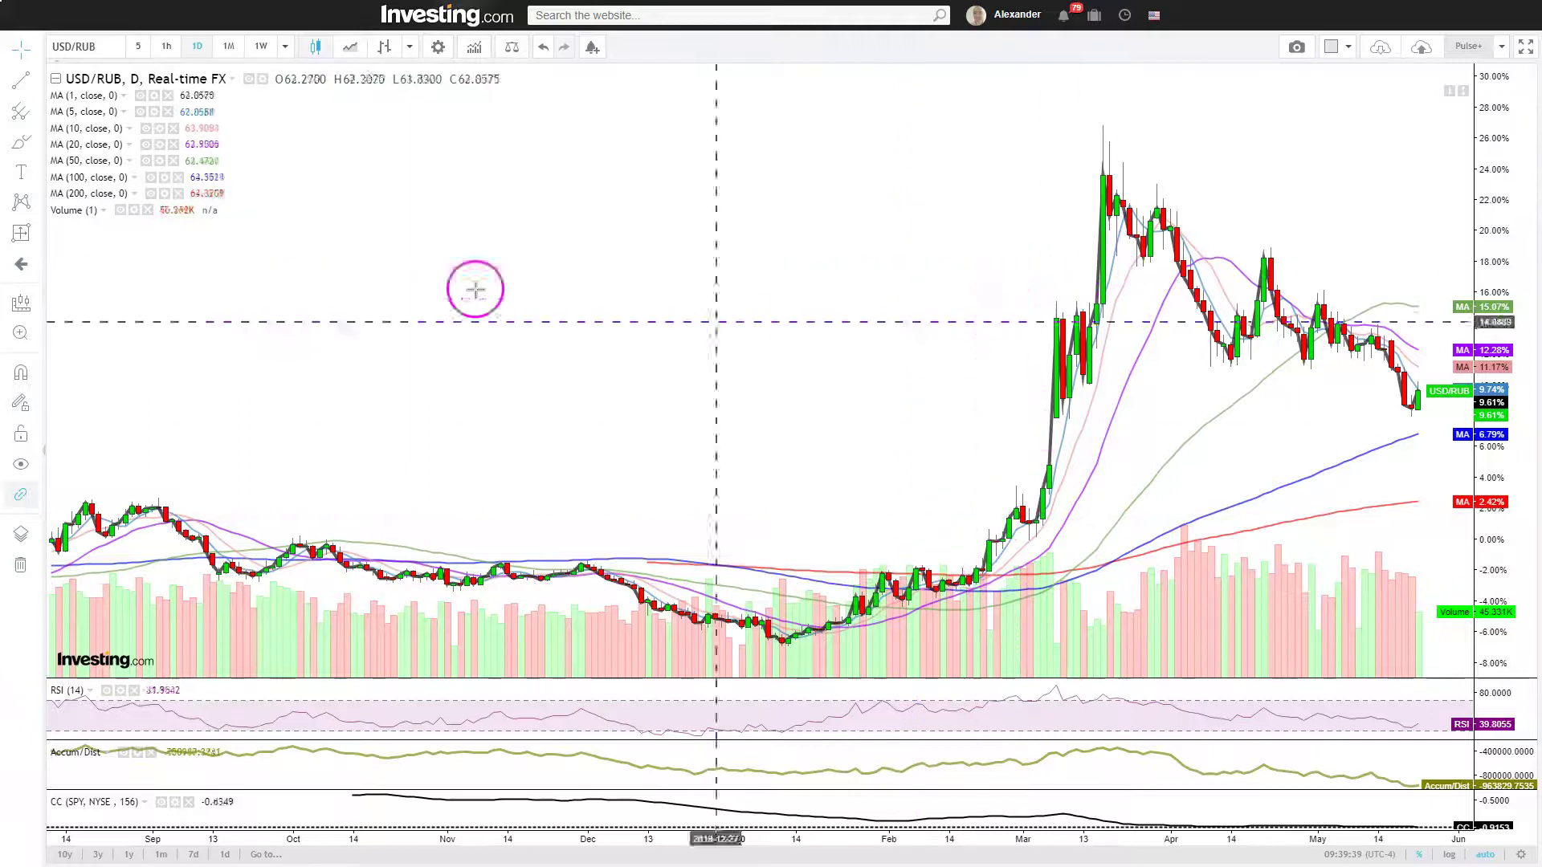
Step: Measure the date and price range of the daily USD/RUB rally from the January 2020 low to the March 2020 peak
{"action": "left_click", "coordinate": [21, 233]}
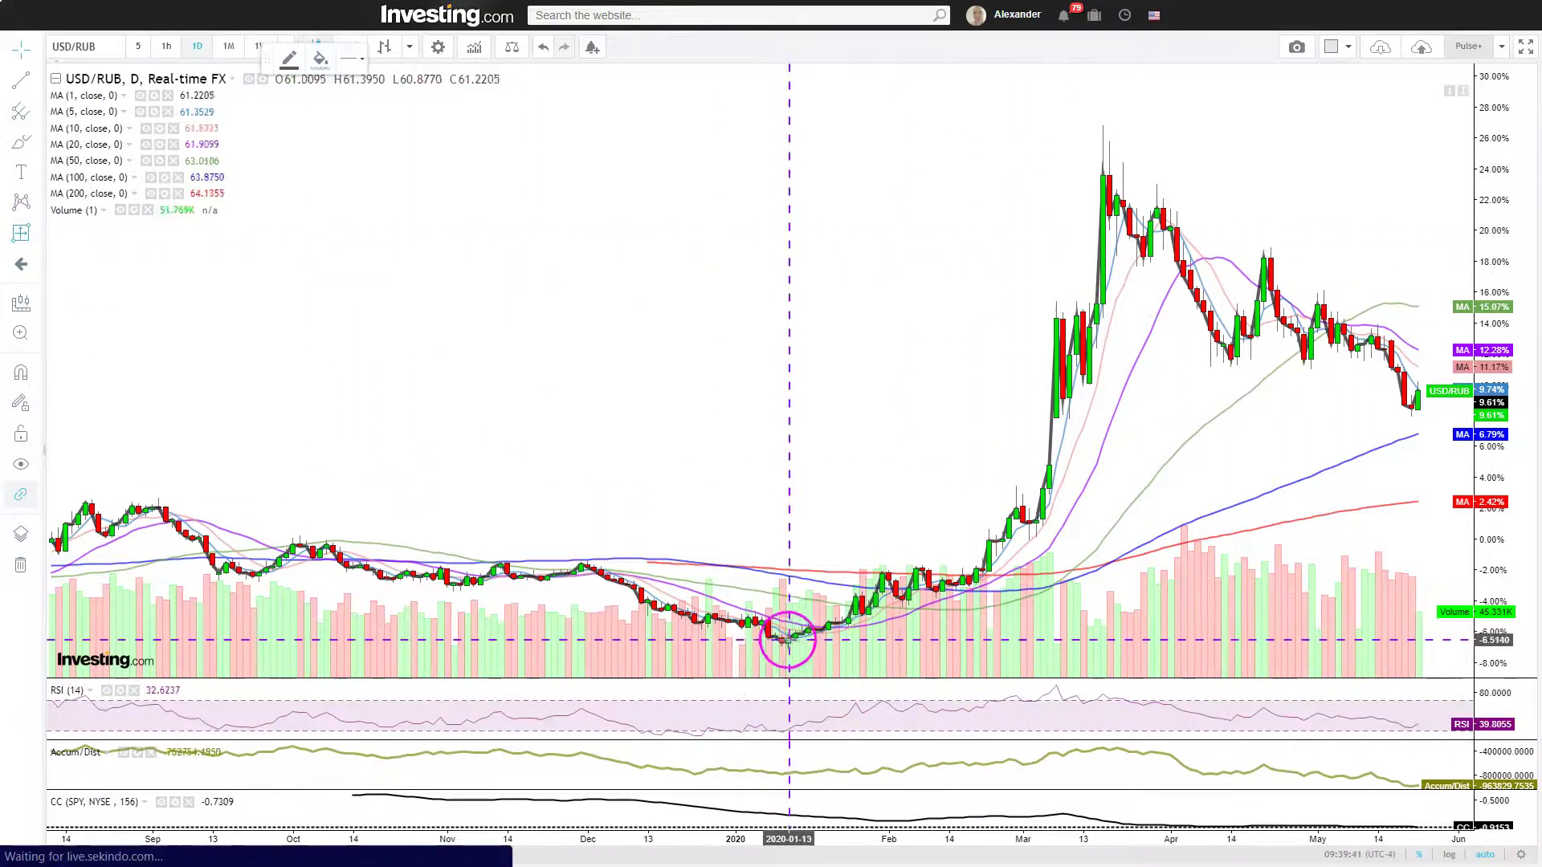
{"action": "left_click", "coordinate": [781, 642]}
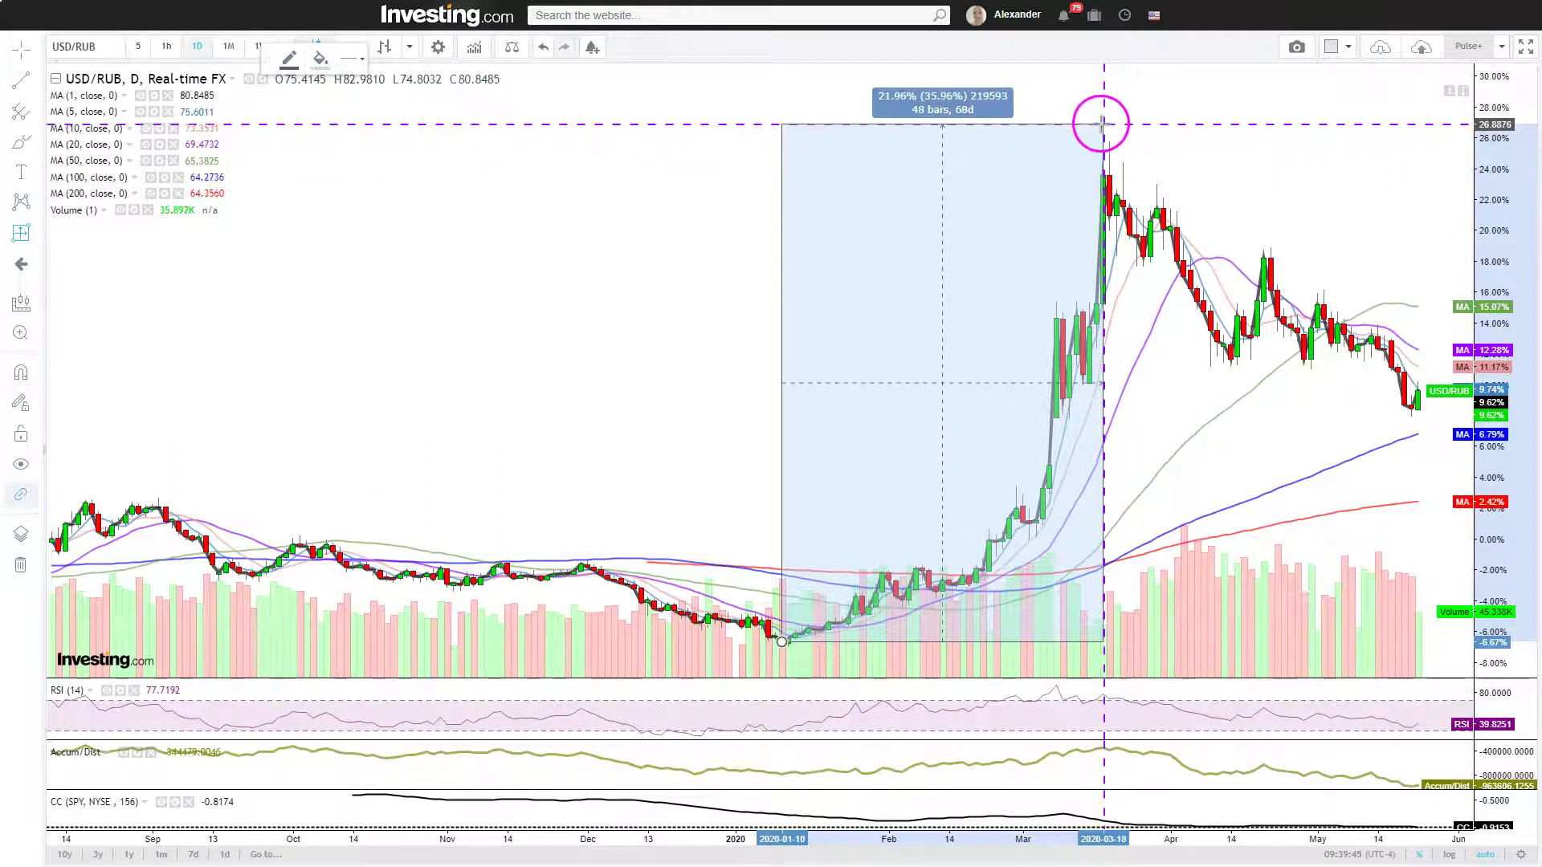
{"action": "left_click", "coordinate": [924, 225]}
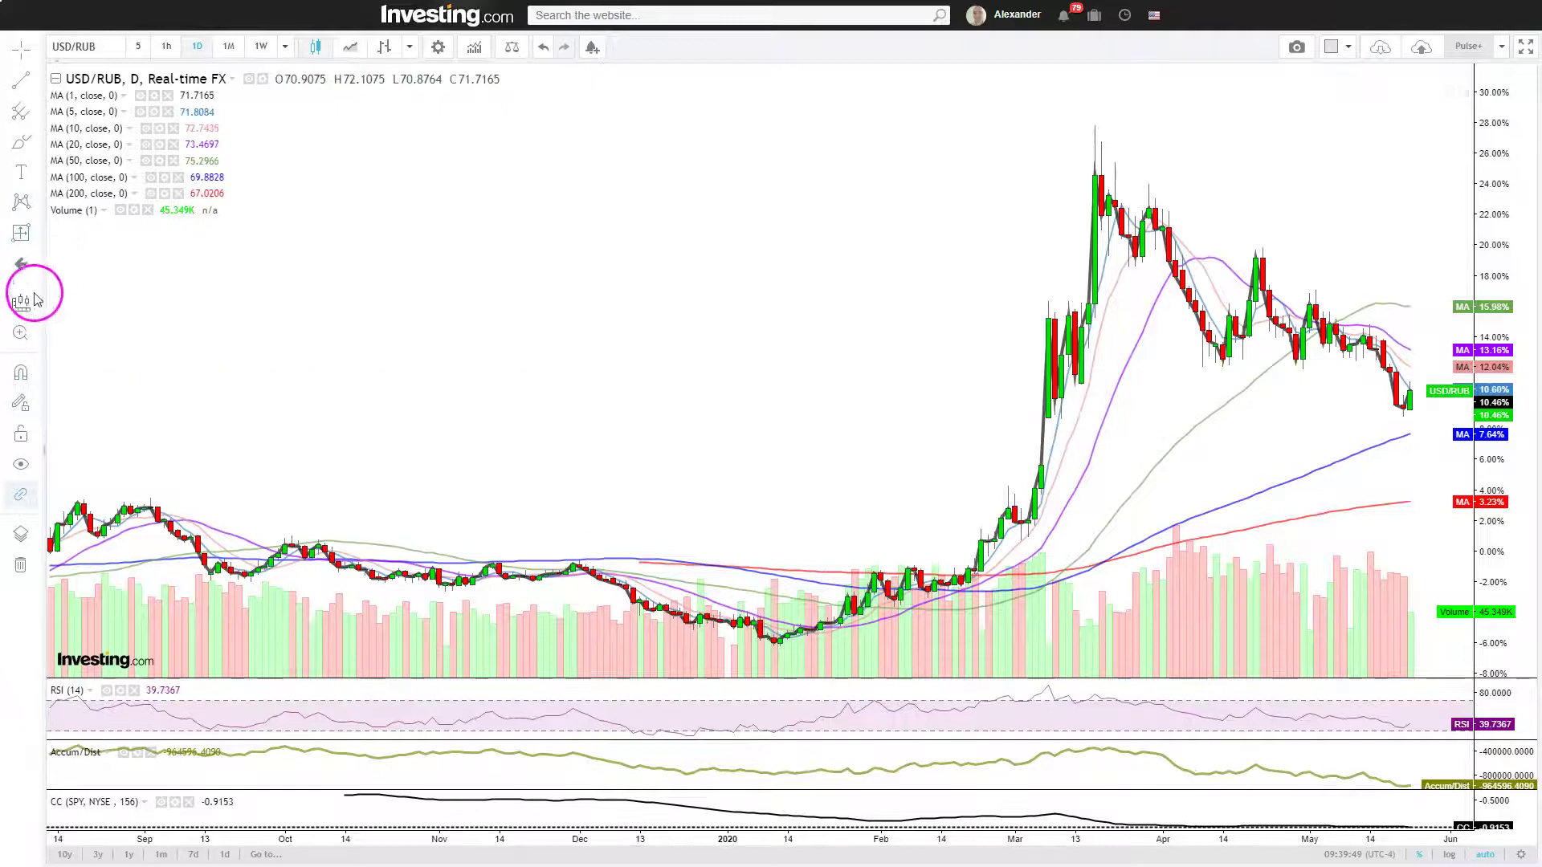
Step: Measure the date and price range of the USD/RUB decline from the 18 March 2020 peak area to the 21 May 2020 low
{"action": "left_click", "coordinate": [20, 238]}
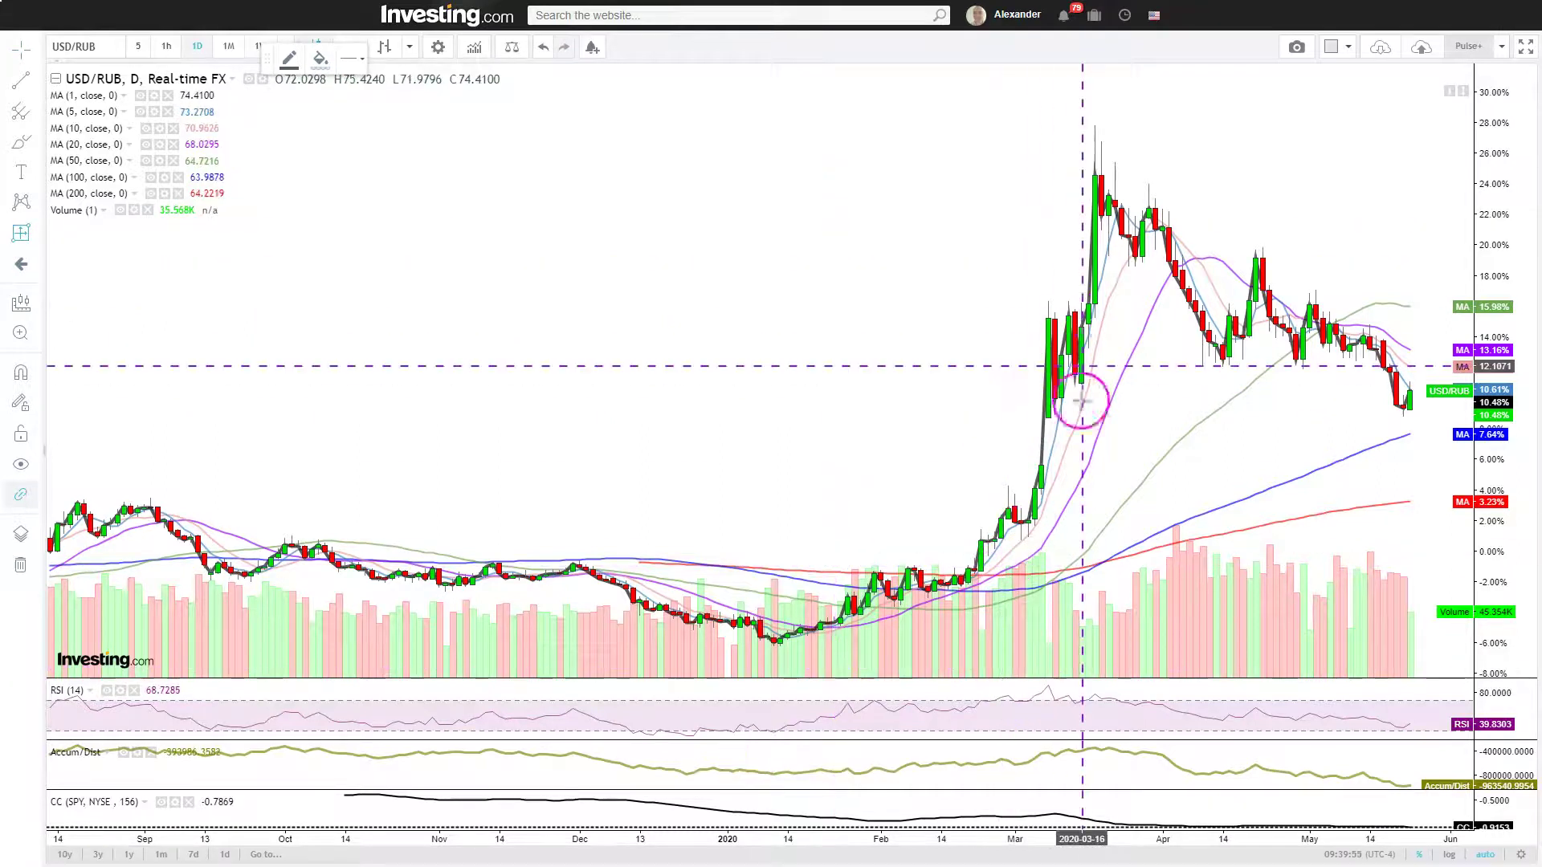
{"action": "left_click", "coordinate": [1096, 164]}
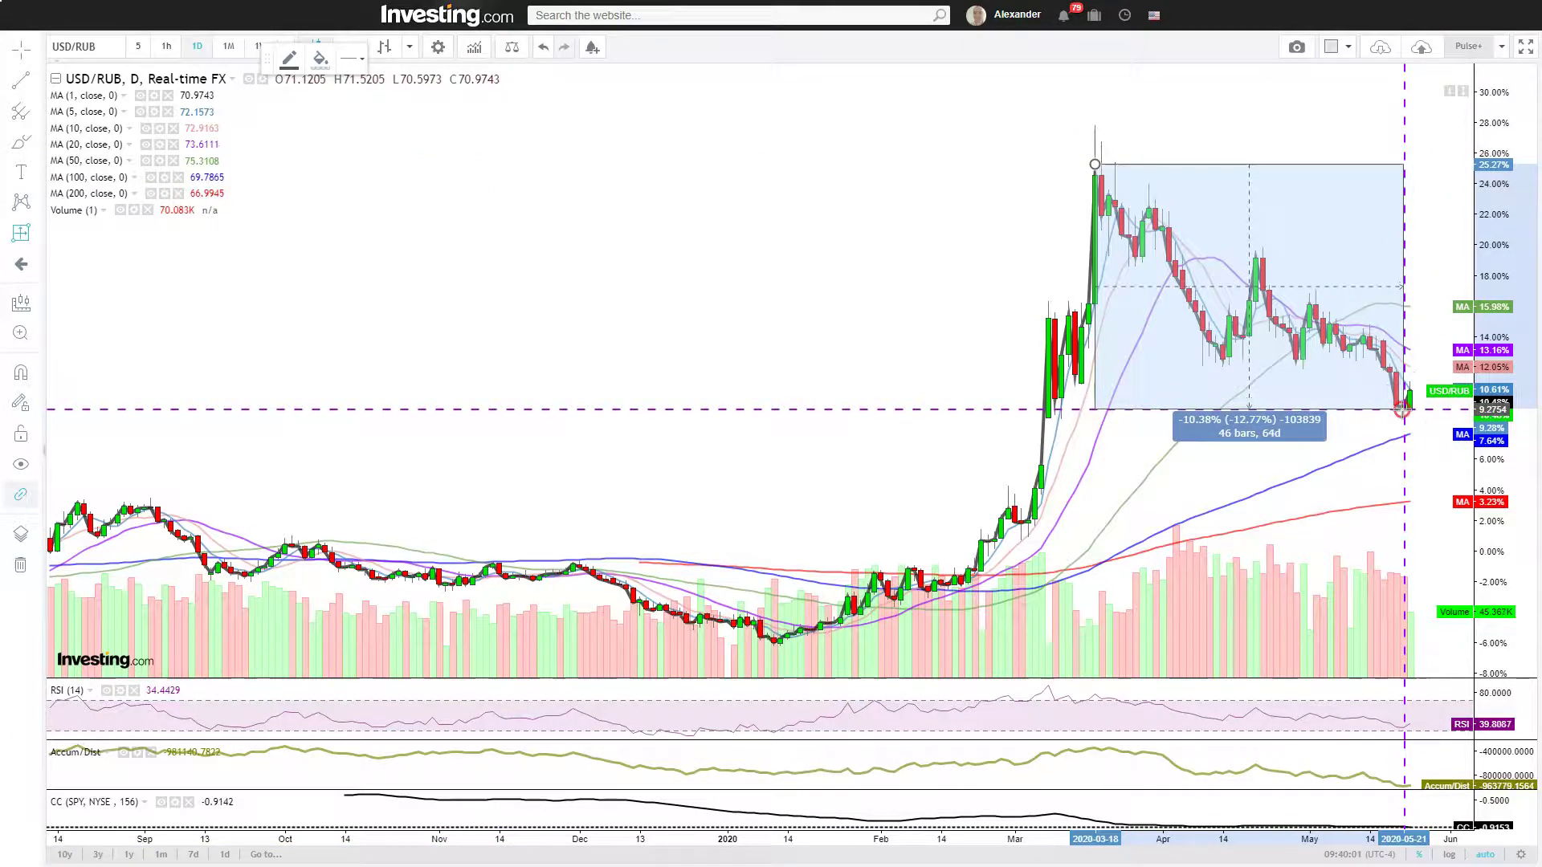
{"action": "left_click", "coordinate": [1401, 409]}
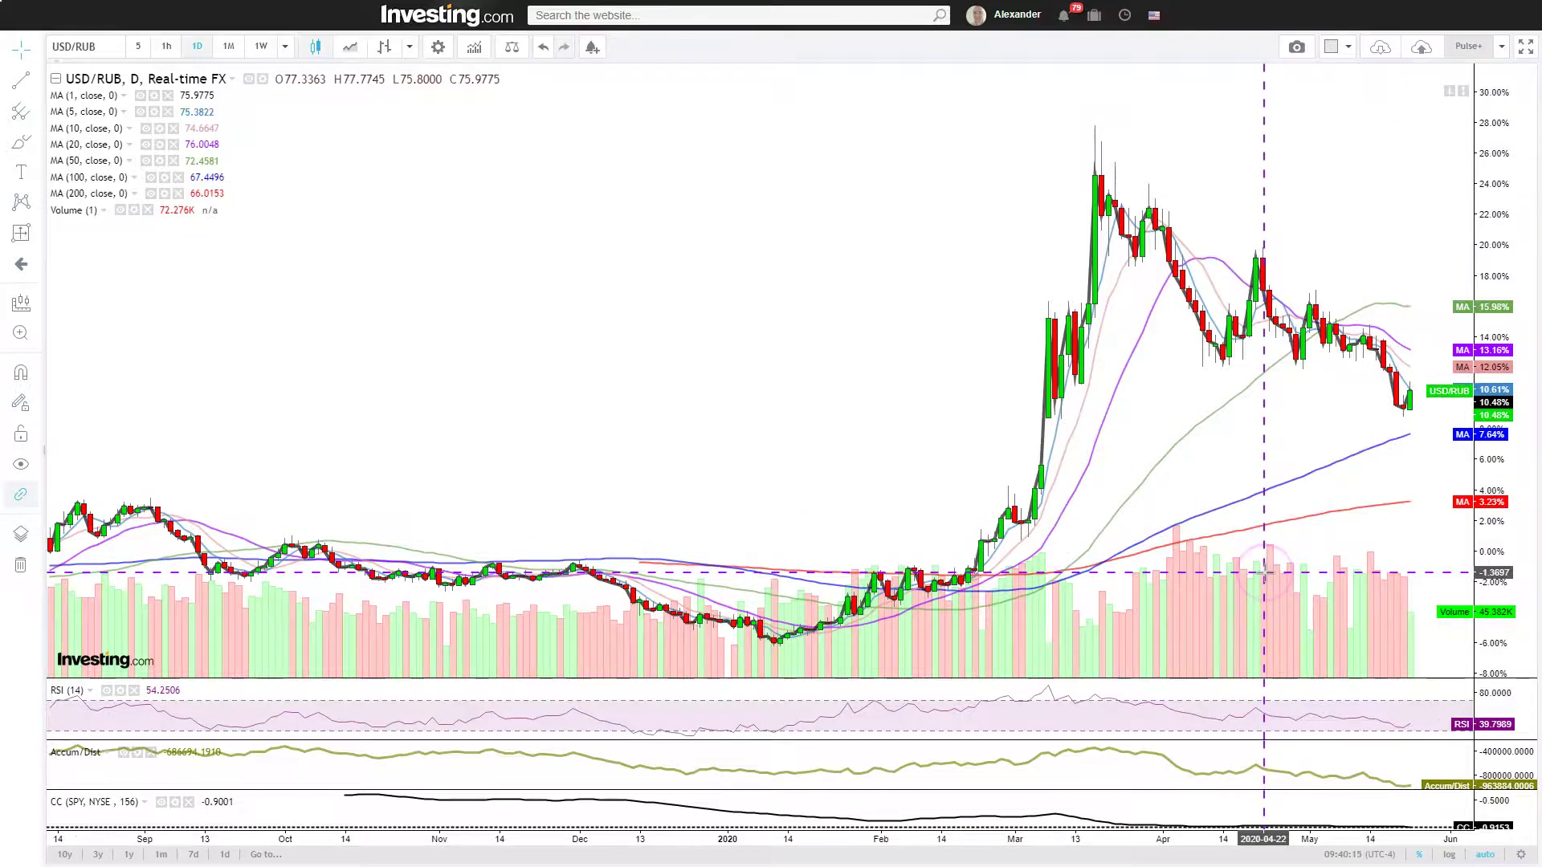
Step: Examine the daily USD/RUB history back to 2016 against its moving averages, then return to the 2020 spike and pullback
{"action": "scroll", "coordinate": [1243, 602], "scroll_direction": "down", "scroll_amount": 5}
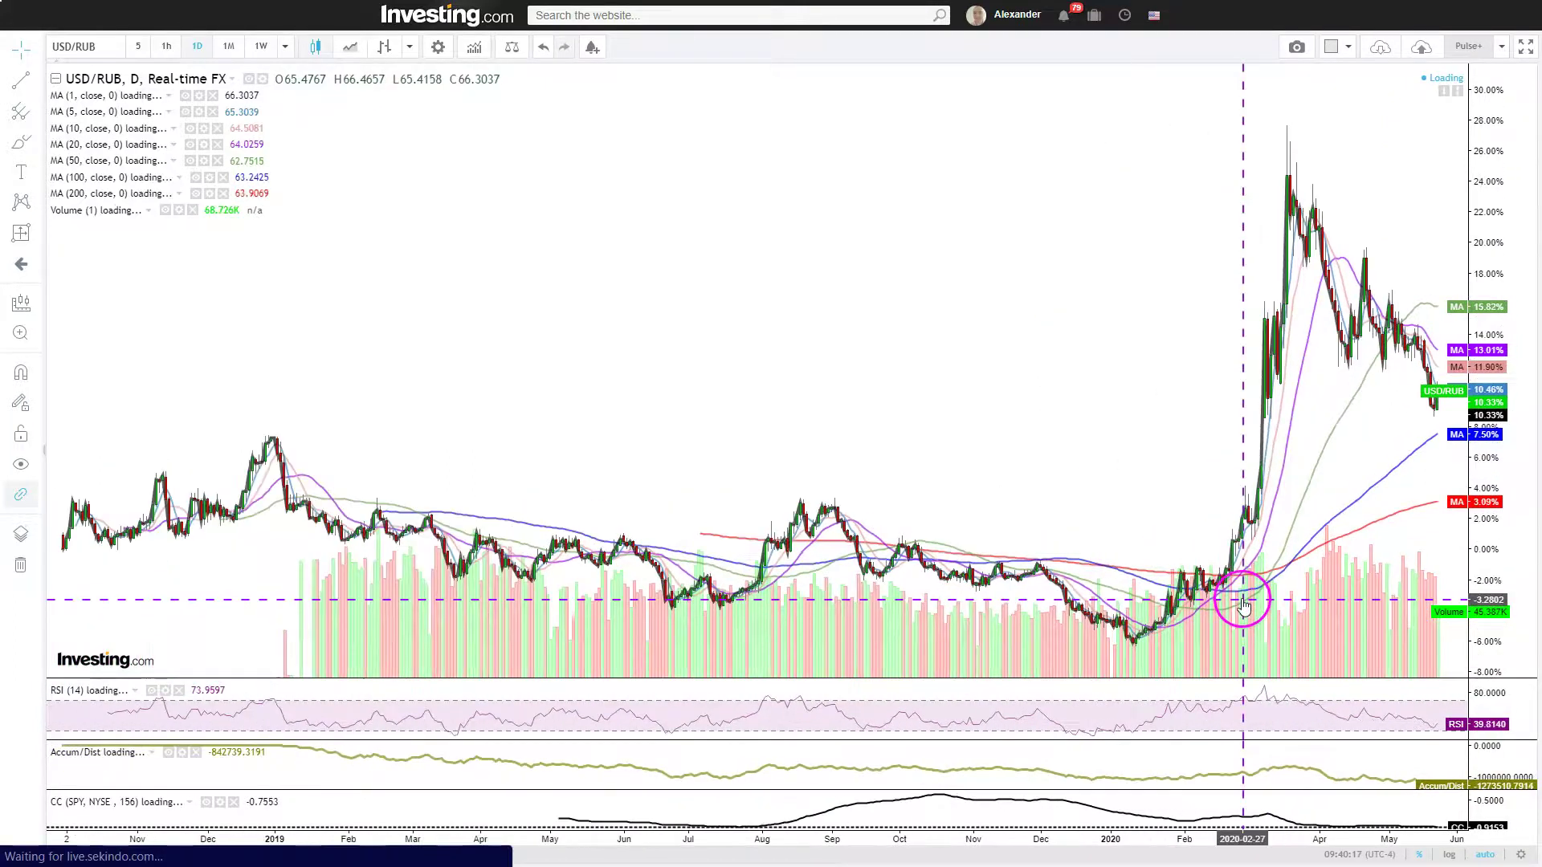
{"action": "scroll", "coordinate": [1244, 602], "scroll_direction": "down", "scroll_amount": 5}
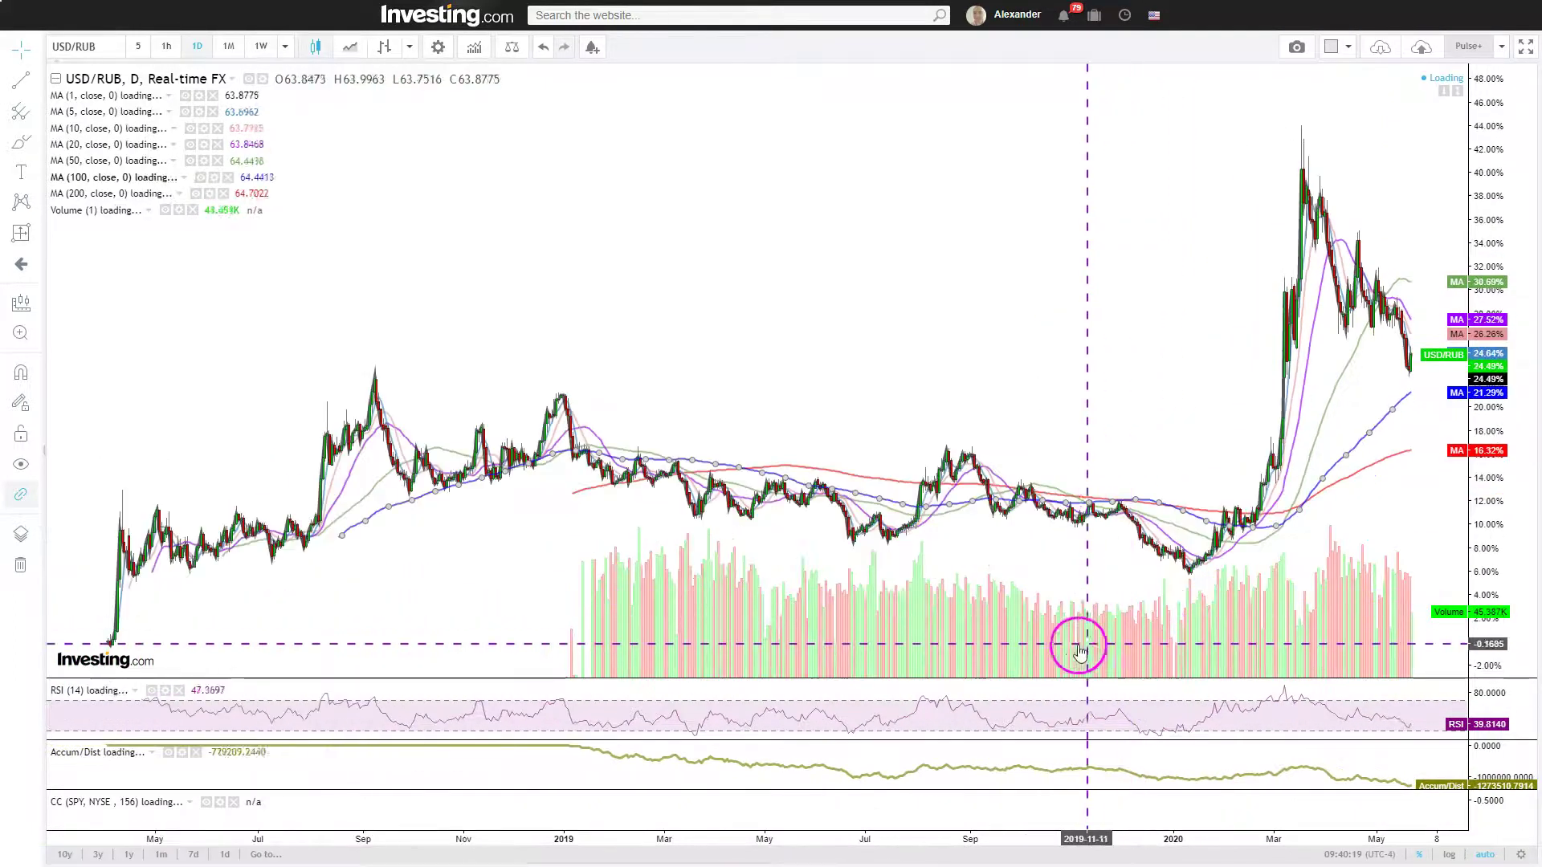
{"action": "scroll", "coordinate": [361, 716], "scroll_direction": "down", "scroll_amount": 4}
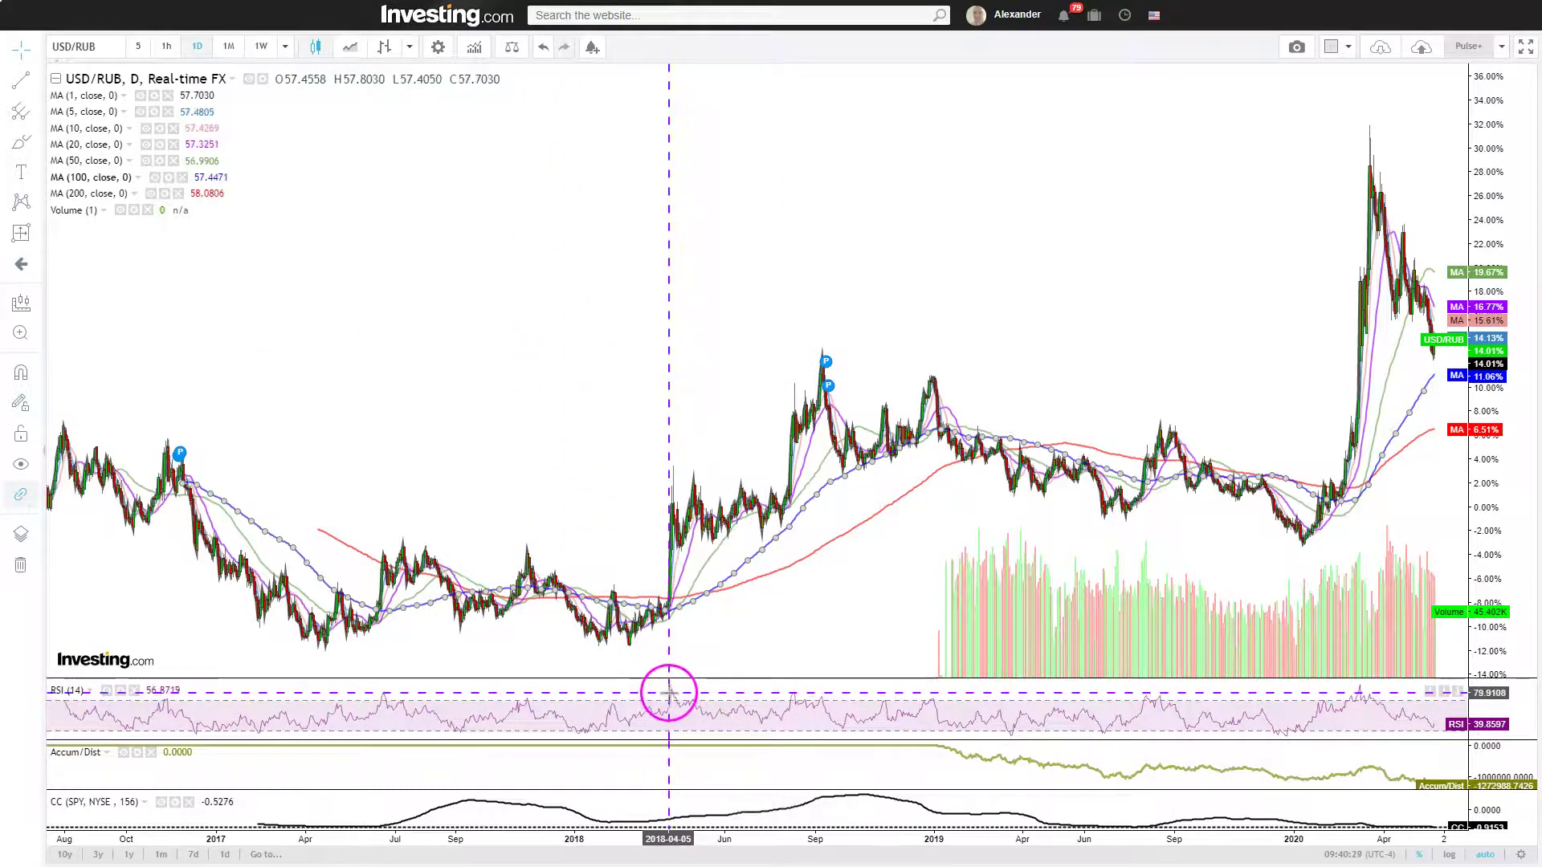
{"action": "scroll", "coordinate": [1096, 698], "scroll_direction": "up", "scroll_amount": 4}
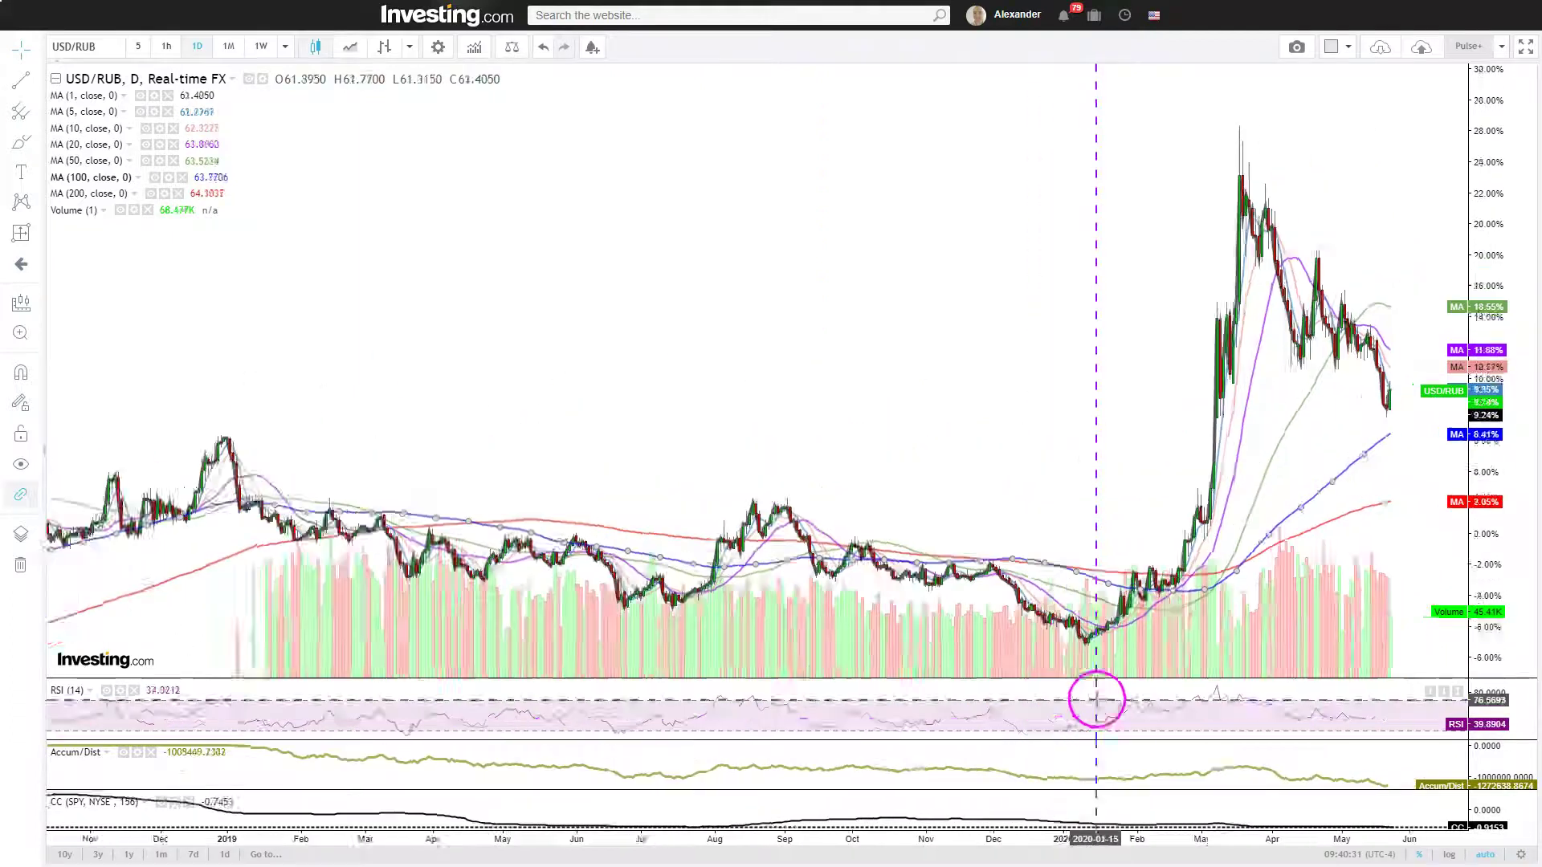
{"action": "scroll", "coordinate": [1153, 619], "scroll_direction": "up", "scroll_amount": 5}
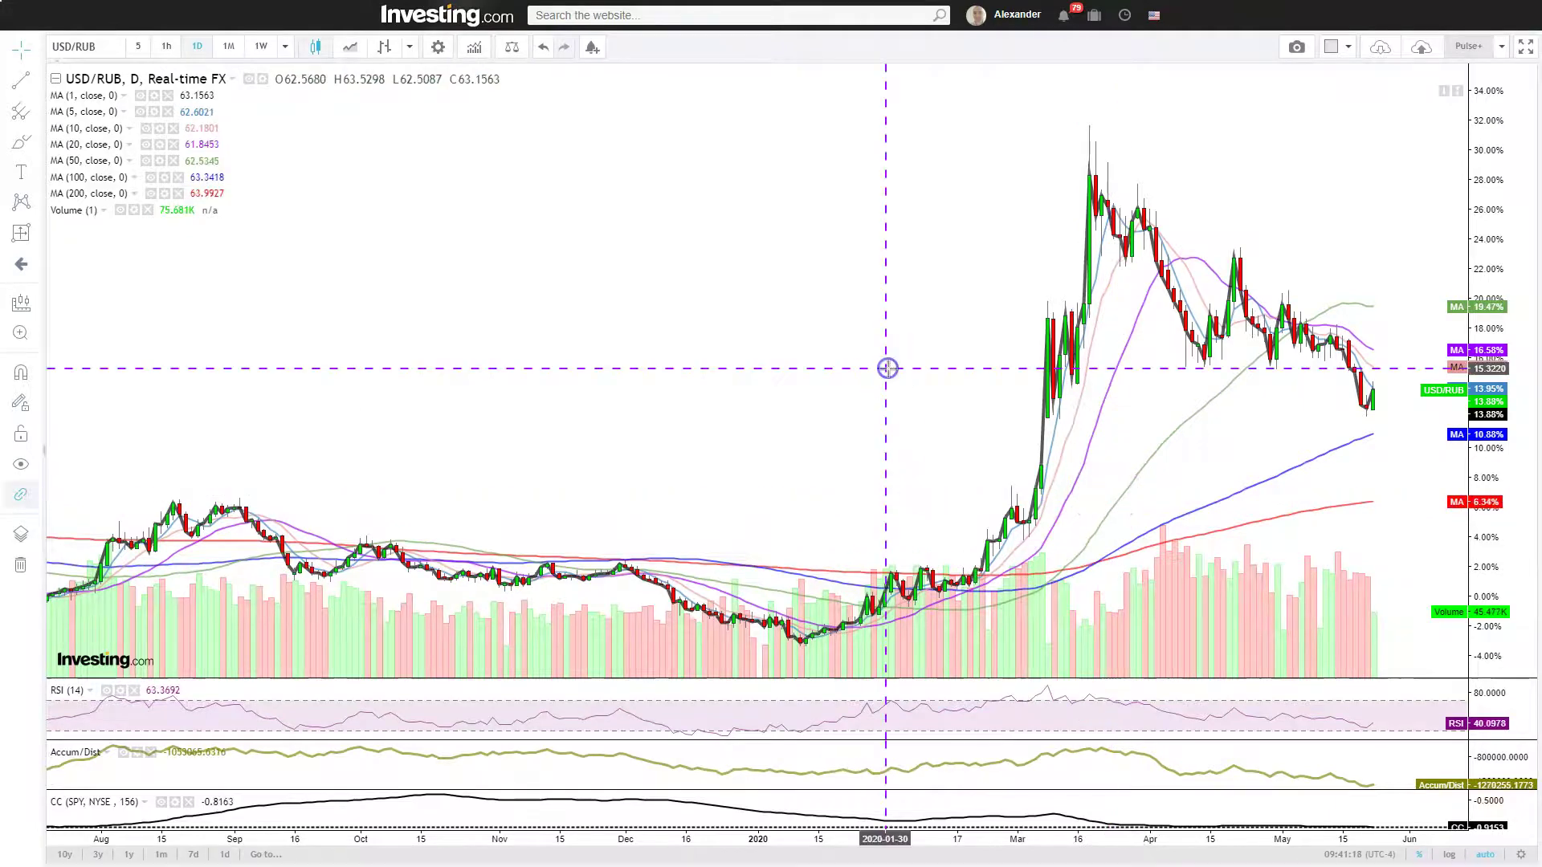
Step: Leave full screen, switch to the Index Mundi United States vs. Russia economy comparison, and review it down to the GDP figures
{"action": "key", "text": "F11"}
{"action": "key", "text": "ctrl+Tab"}
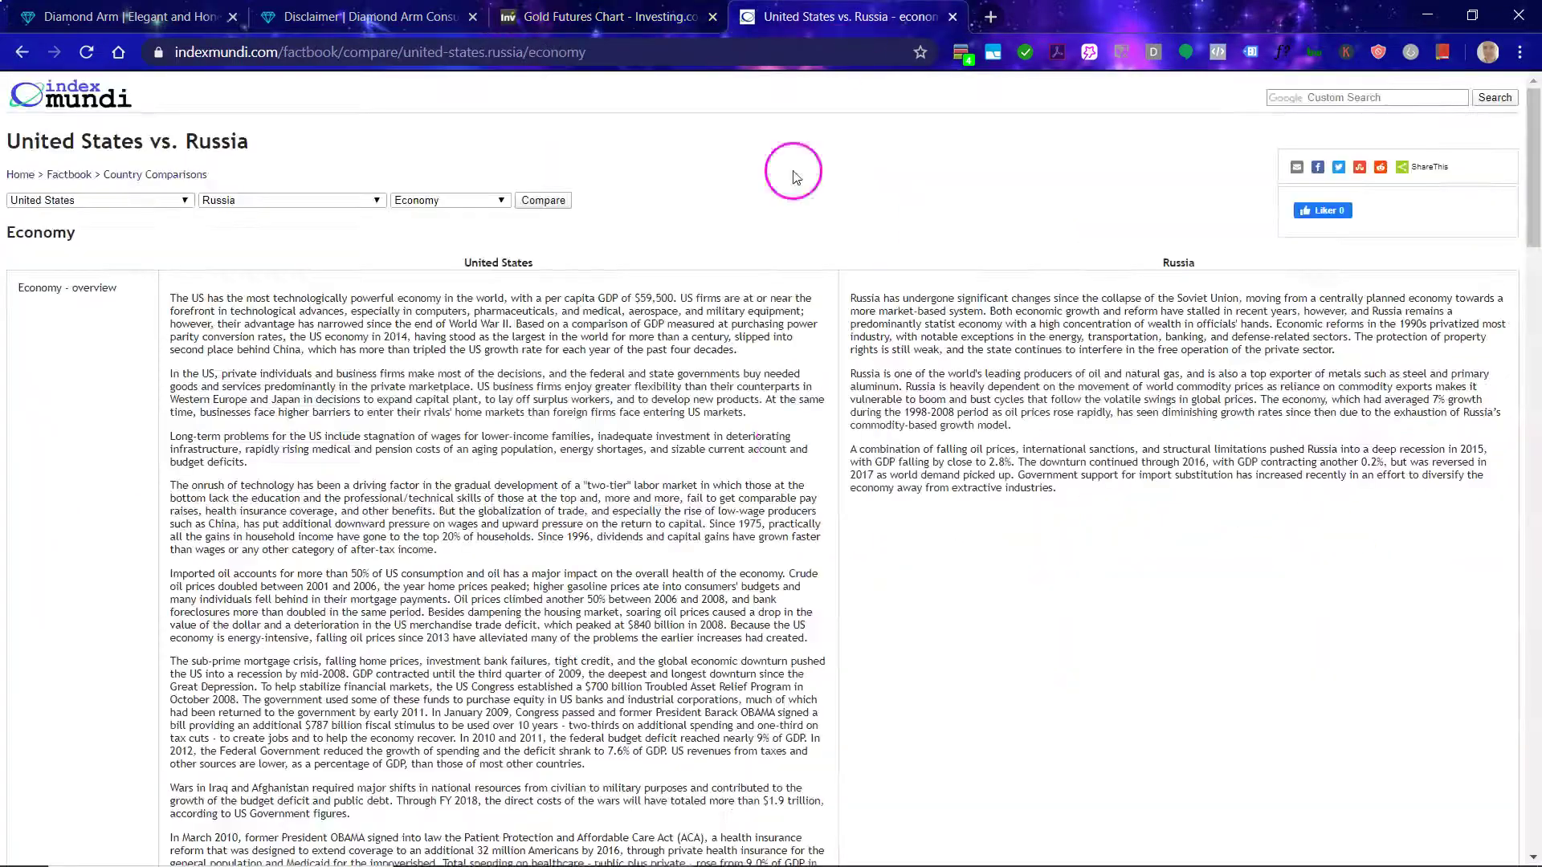
{"action": "scroll", "coordinate": [787, 475], "scroll_direction": "down", "scroll_amount": 1}
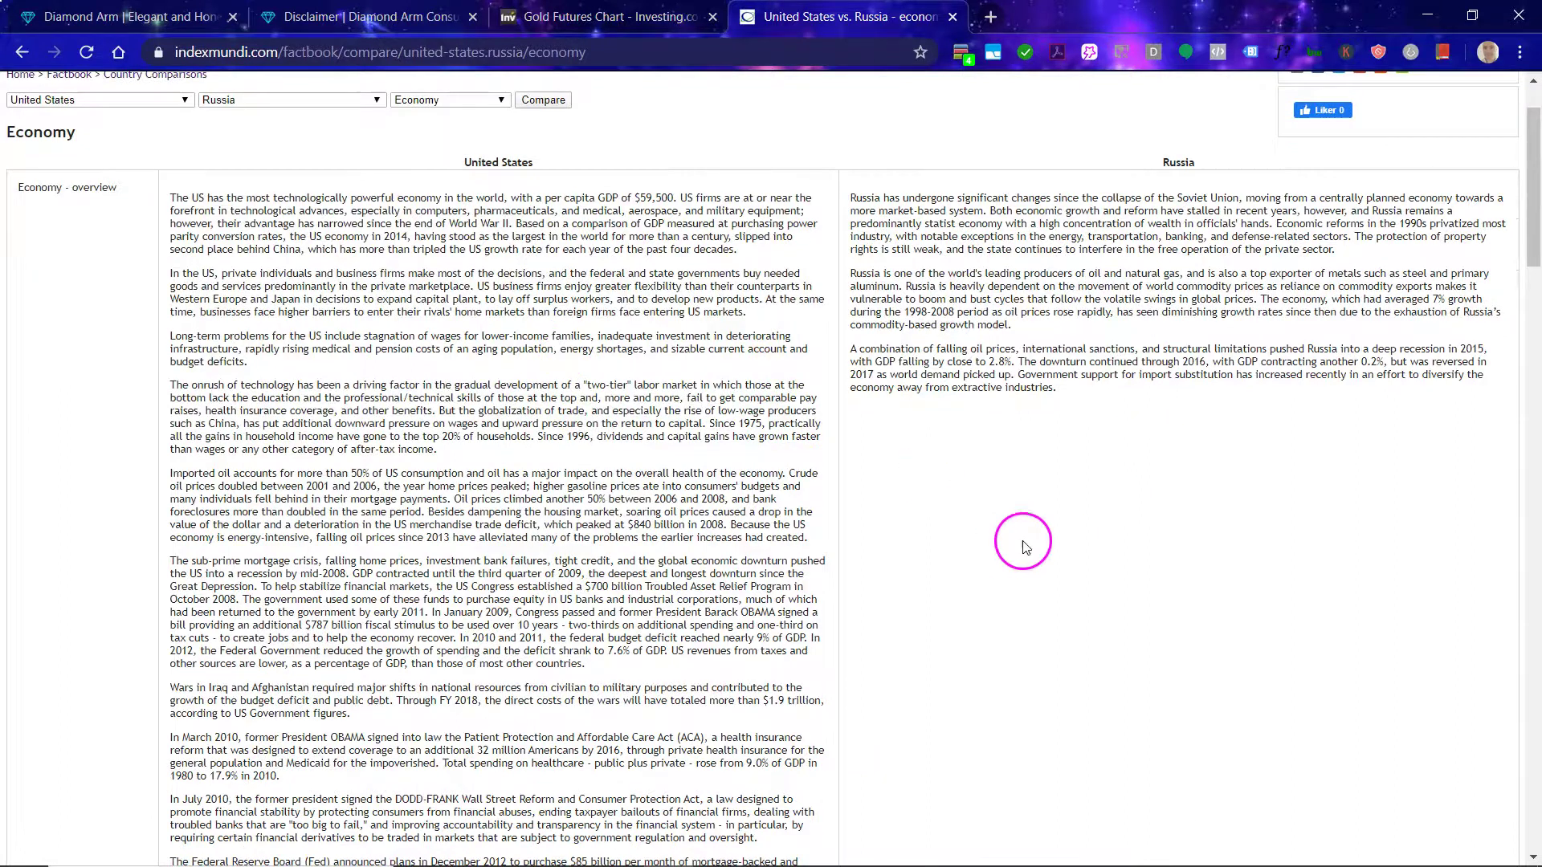
{"action": "scroll", "coordinate": [799, 578], "scroll_direction": "down", "scroll_amount": 5}
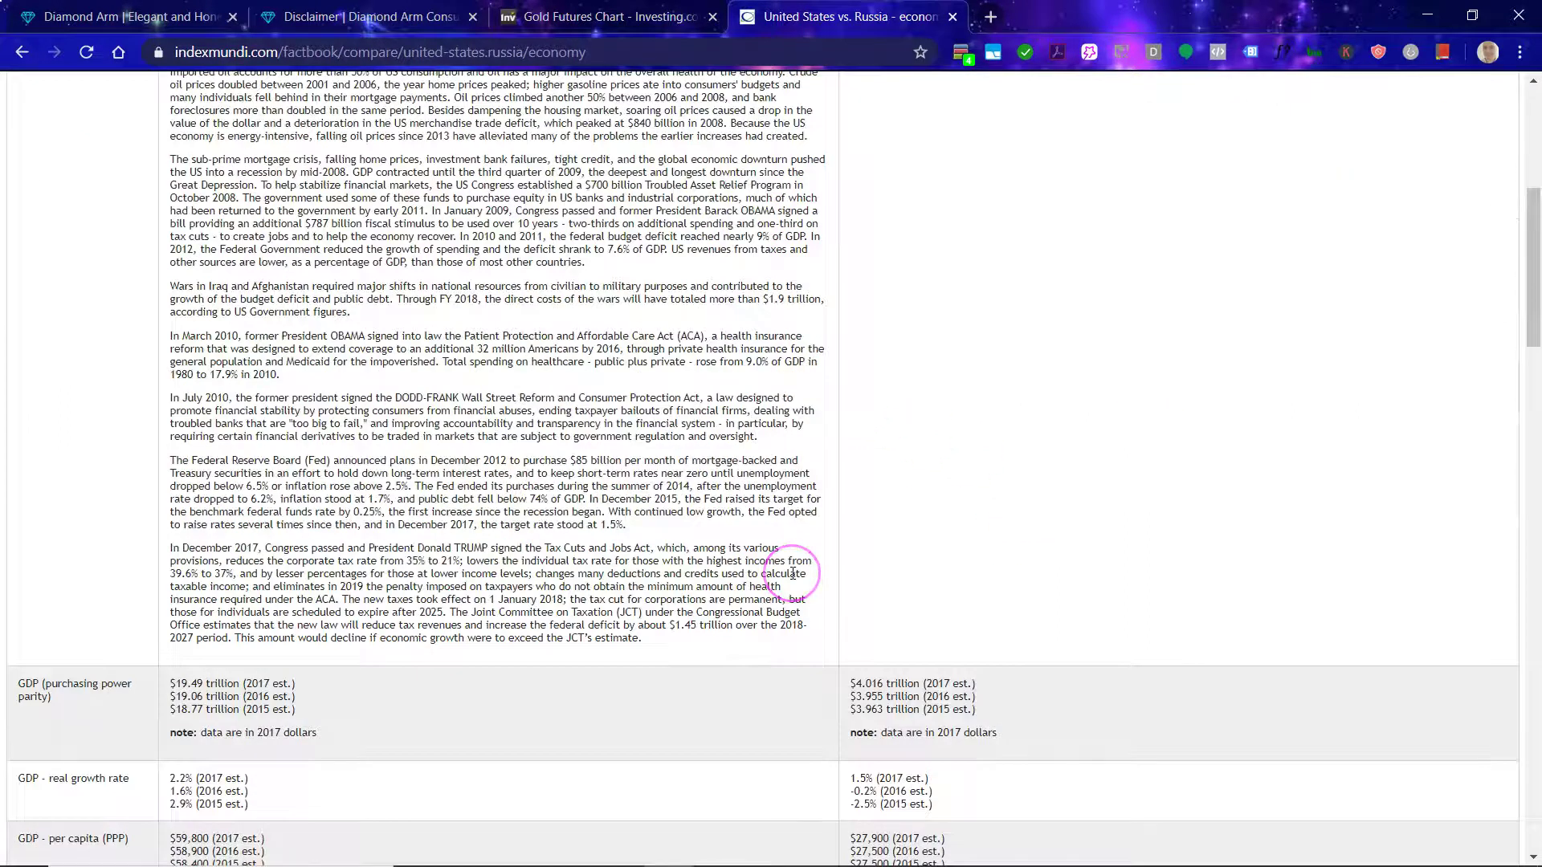
{"action": "scroll", "coordinate": [793, 573], "scroll_direction": "down", "scroll_amount": 5}
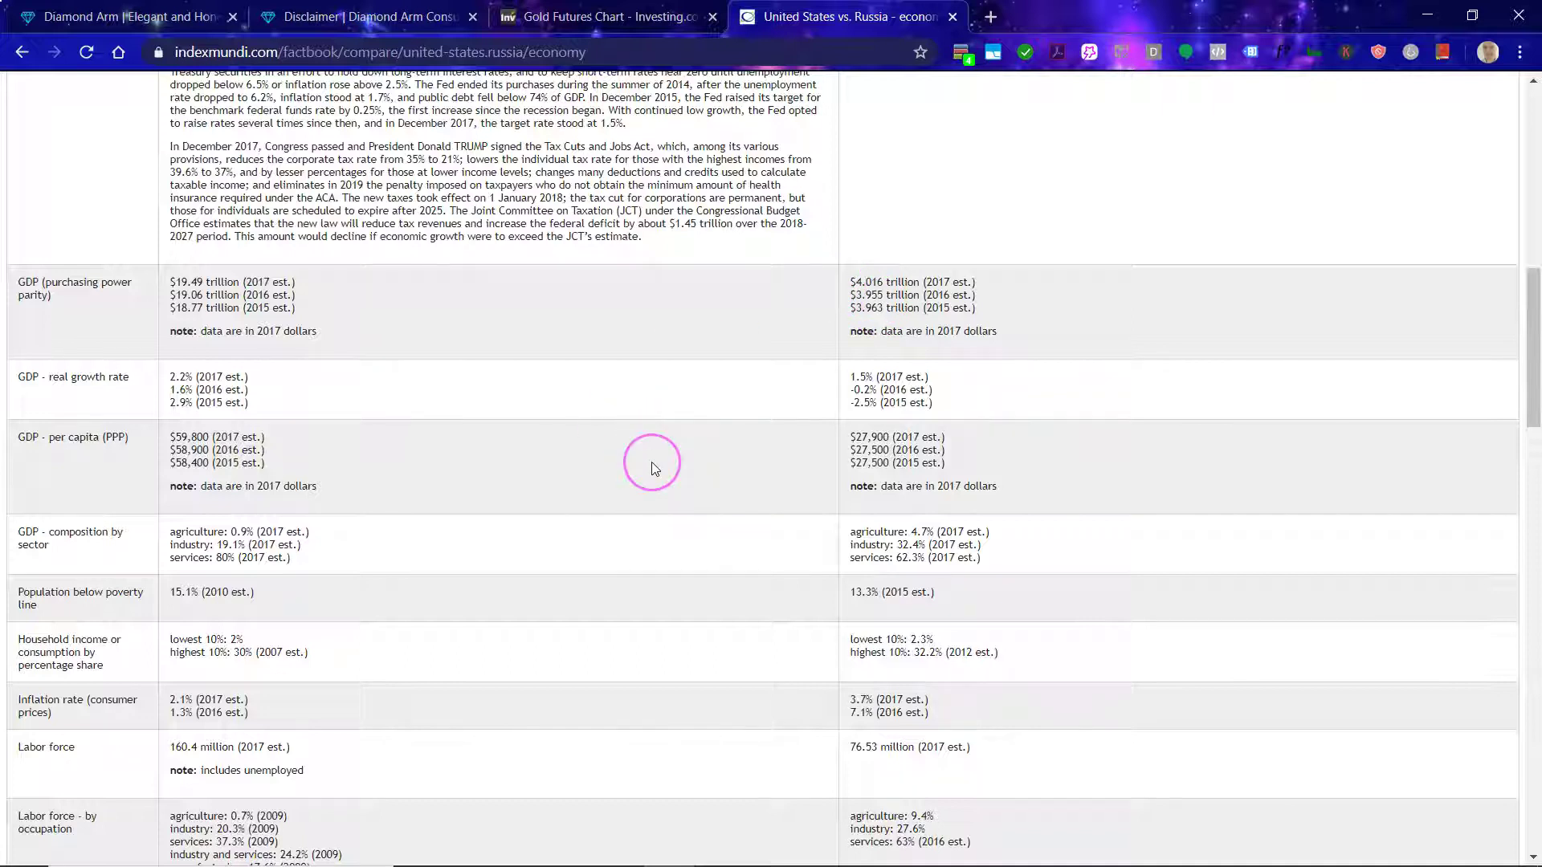
Step: Compare GDP per capita, sector composition, poverty, income share, inflation, labor force and unemployment between the United States and Russia
{"action": "scroll", "coordinate": [655, 469], "scroll_direction": "down", "scroll_amount": 1}
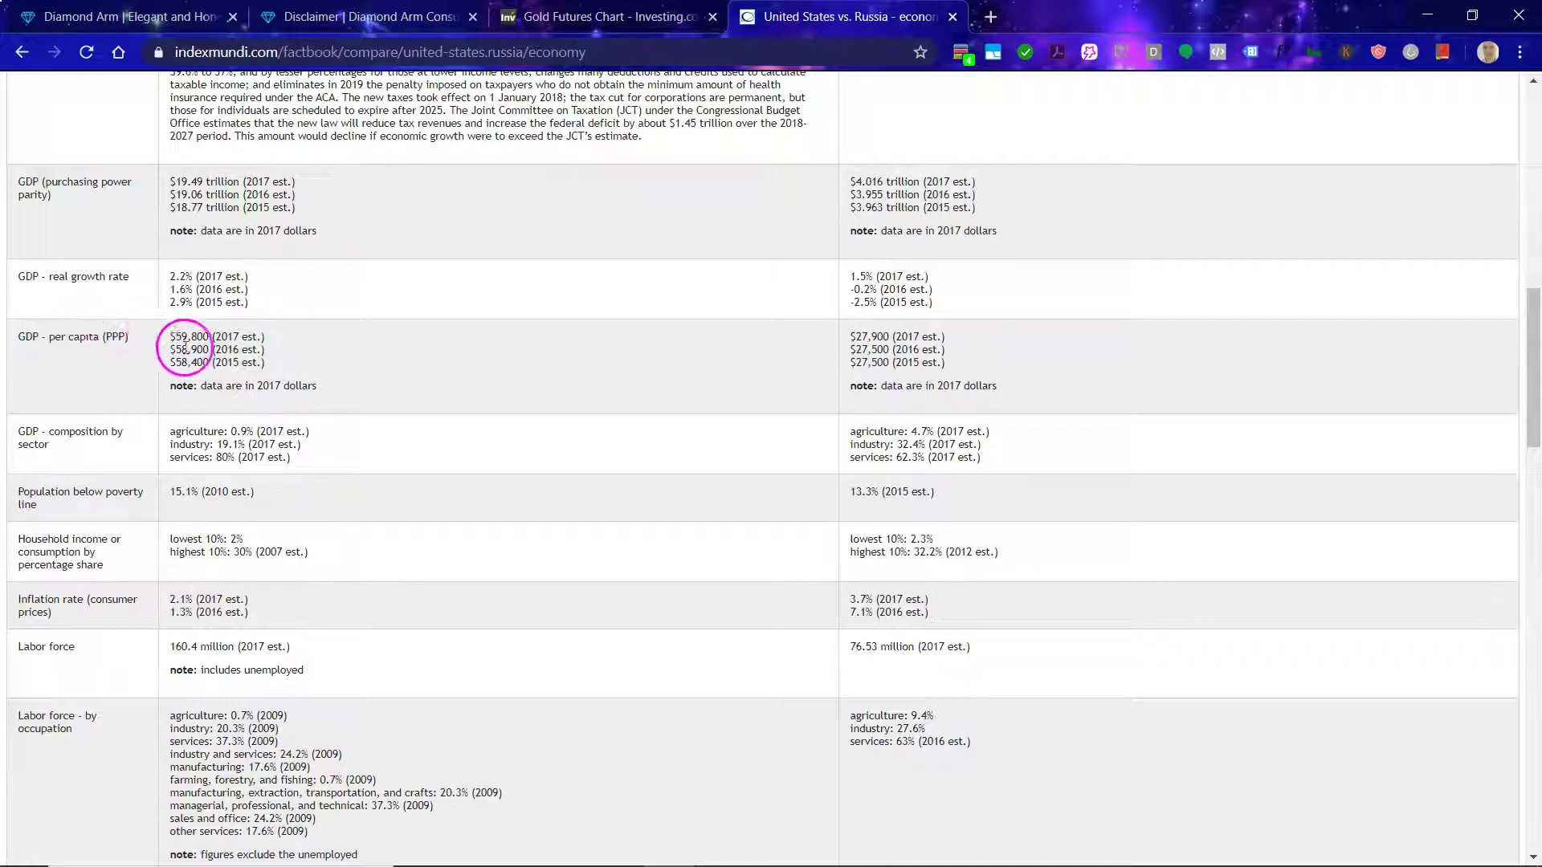
{"action": "scroll", "coordinate": [499, 508], "scroll_direction": "down", "scroll_amount": 1}
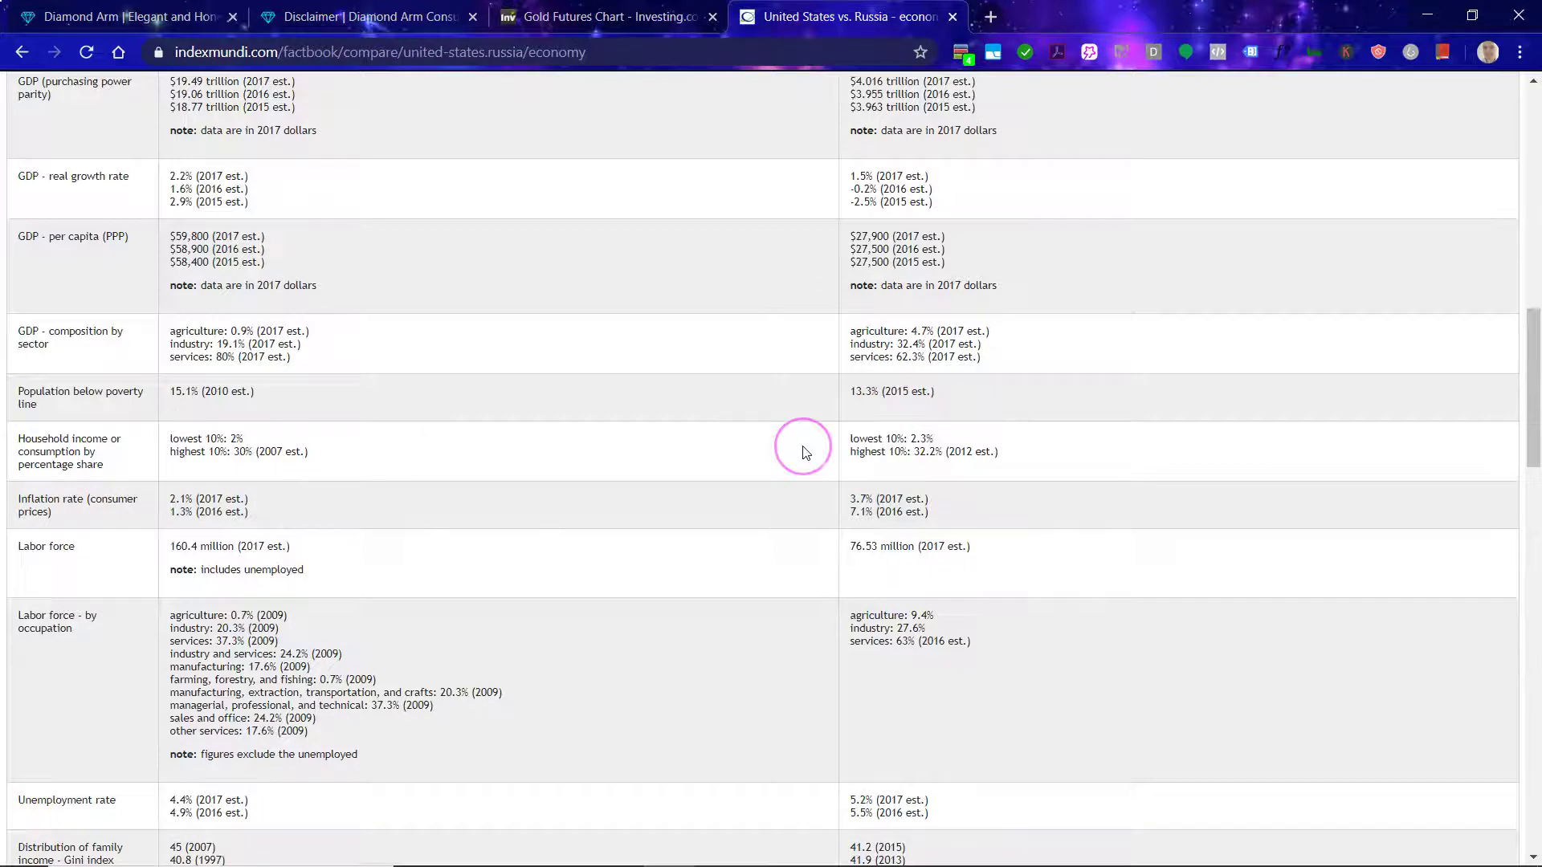
{"action": "scroll", "coordinate": [805, 452], "scroll_direction": "down", "scroll_amount": 2}
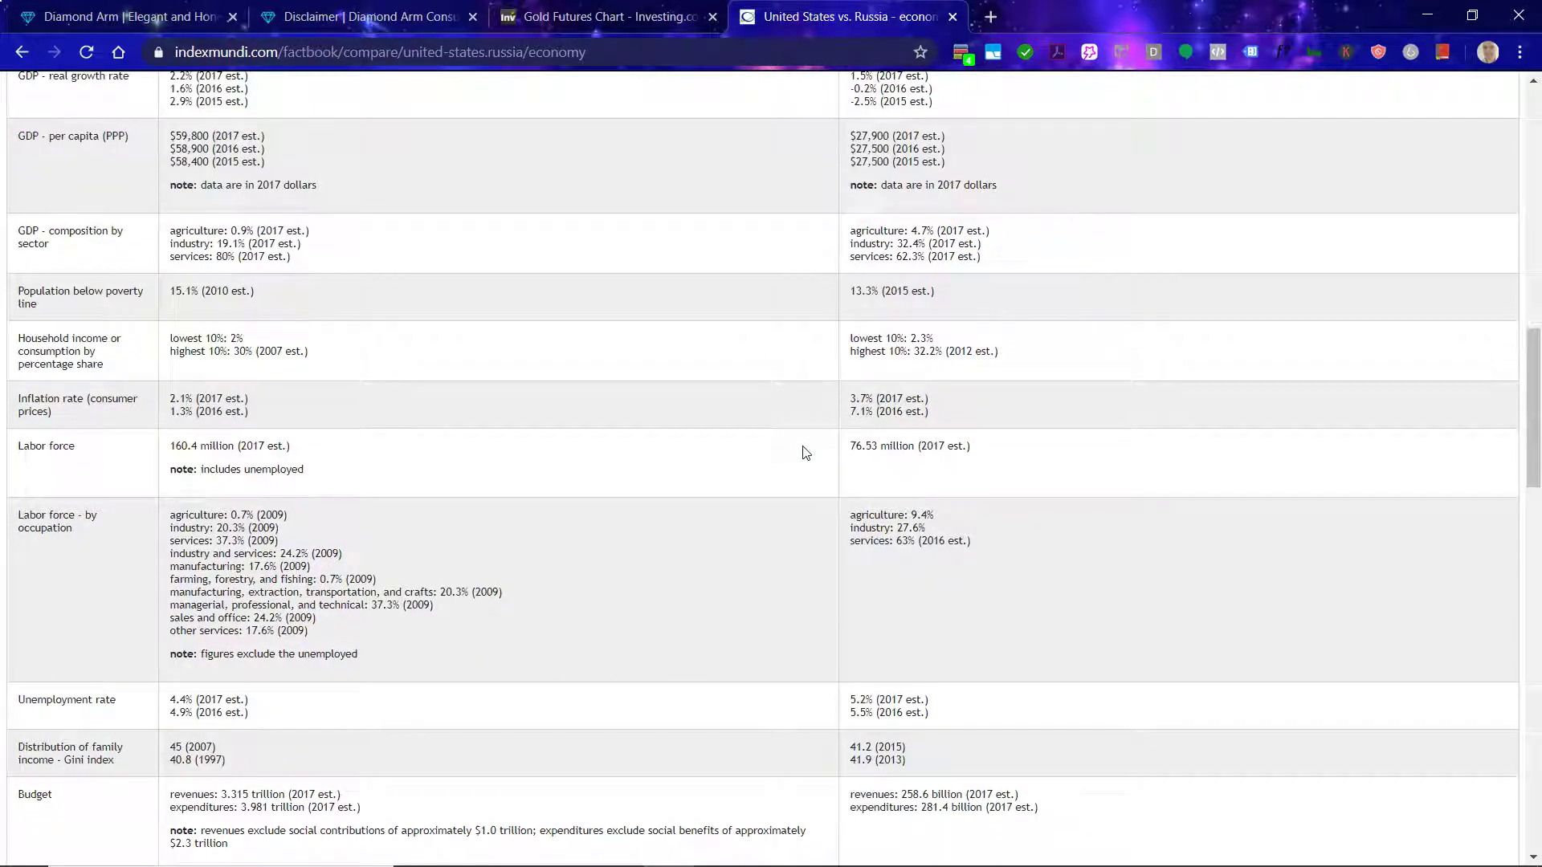
{"action": "scroll", "coordinate": [472, 522], "scroll_direction": "down", "scroll_amount": 2}
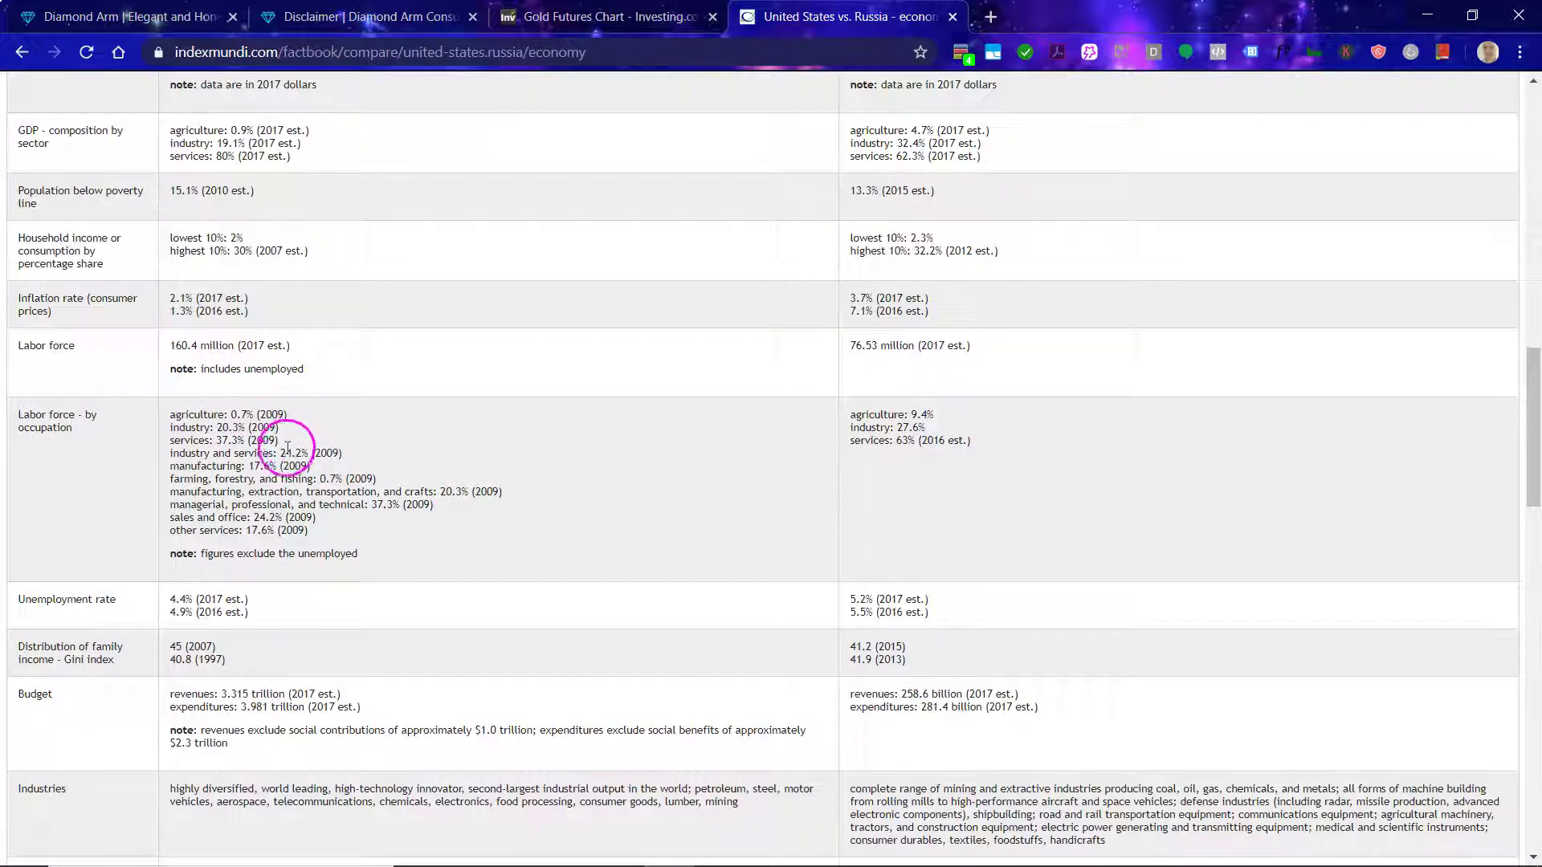
{"action": "scroll", "coordinate": [201, 482], "scroll_direction": "down", "scroll_amount": 1}
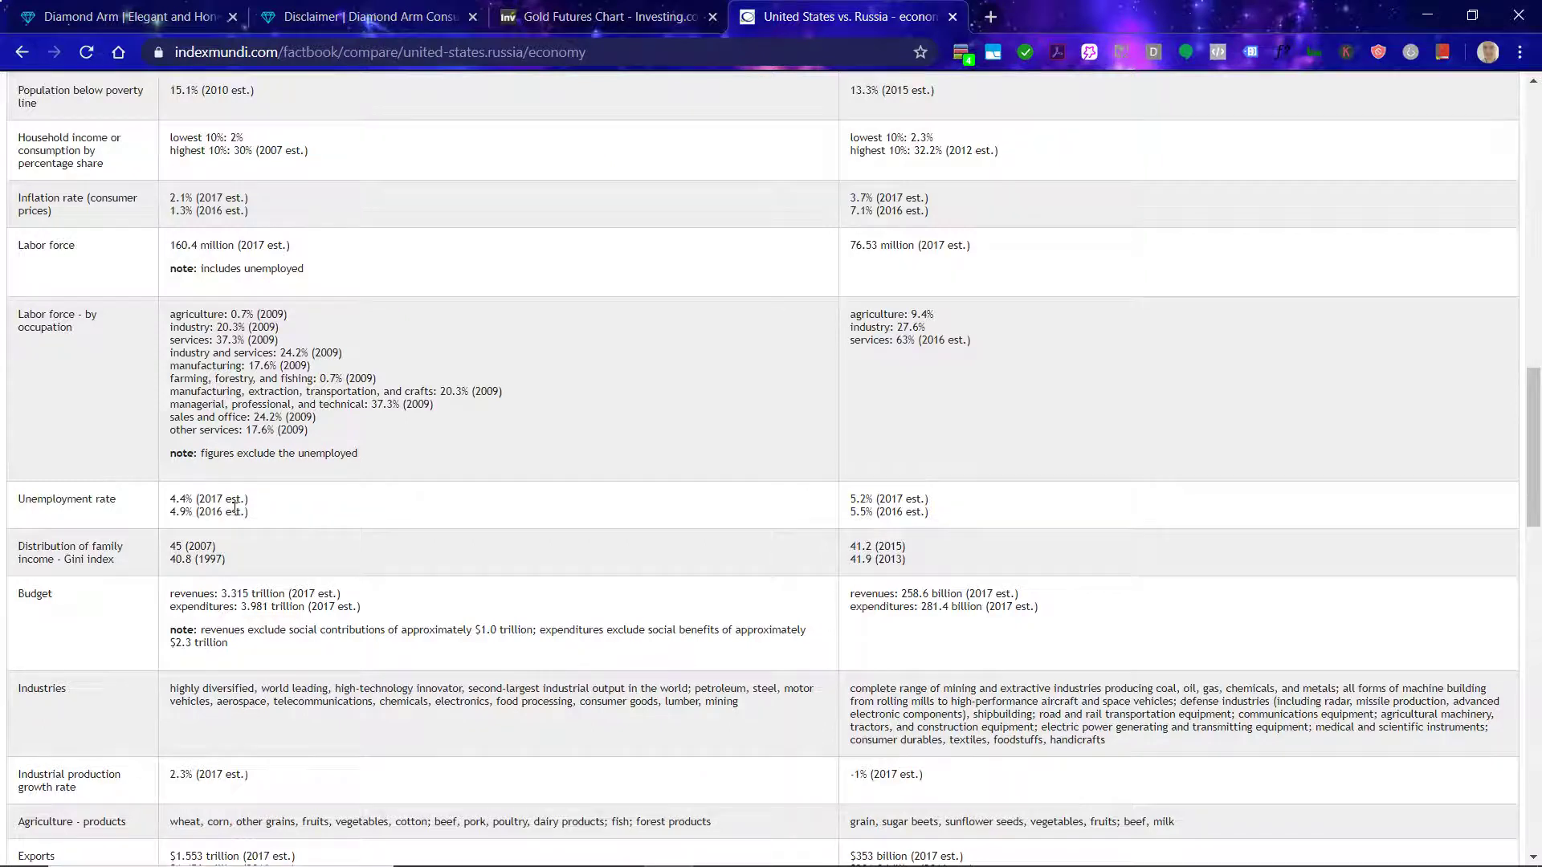
Step: Compare the two countries' budgets, industries, exports, imports, external debt, exchange rates, public debt and reserves
{"action": "scroll", "coordinate": [581, 611], "scroll_direction": "down", "scroll_amount": 3}
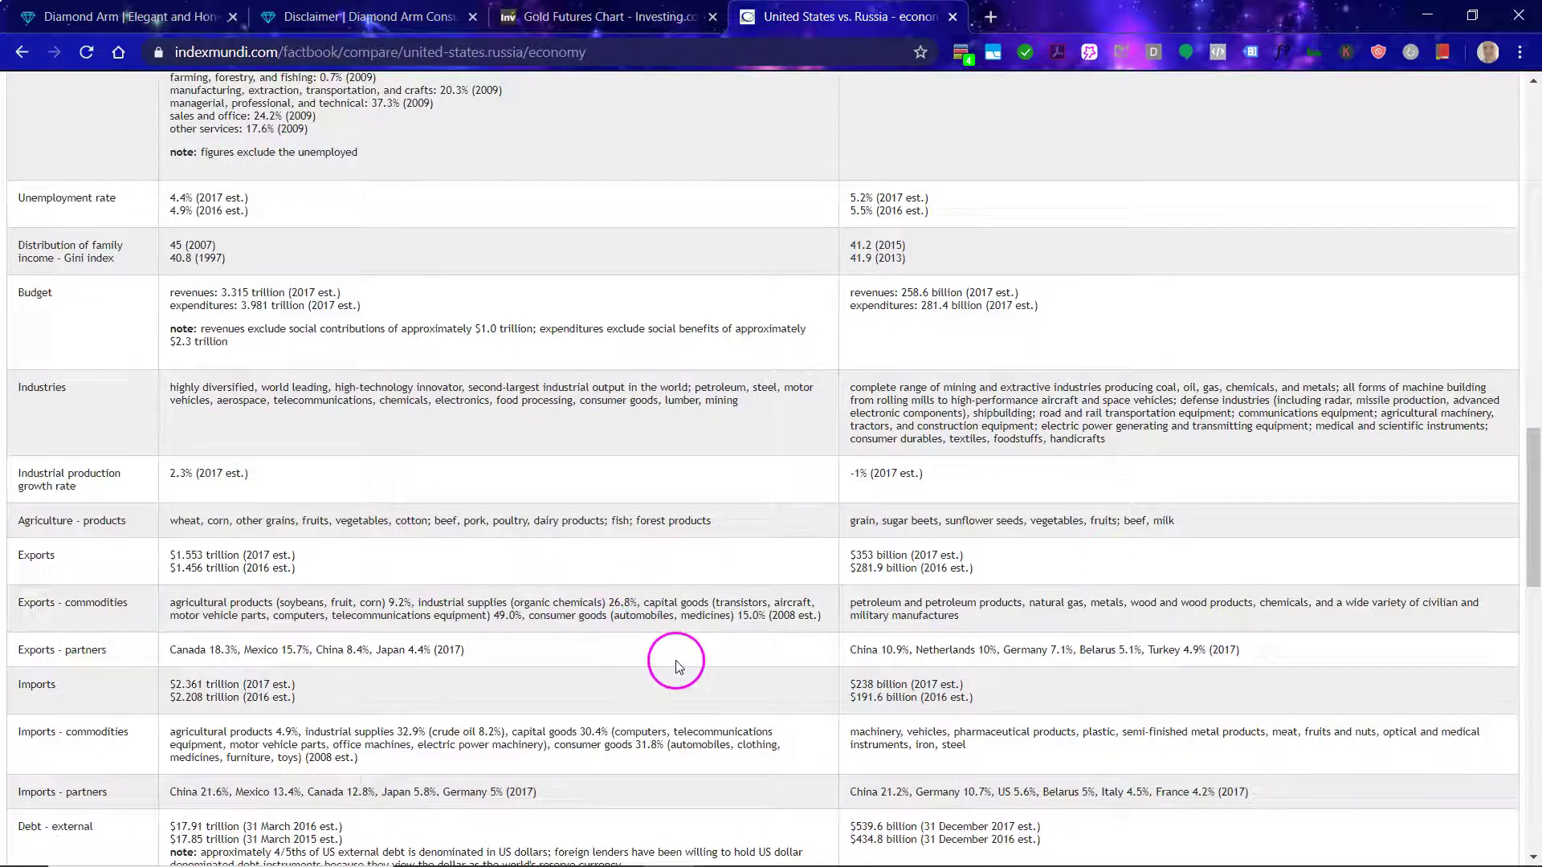
{"action": "scroll", "coordinate": [679, 667], "scroll_direction": "down", "scroll_amount": 2}
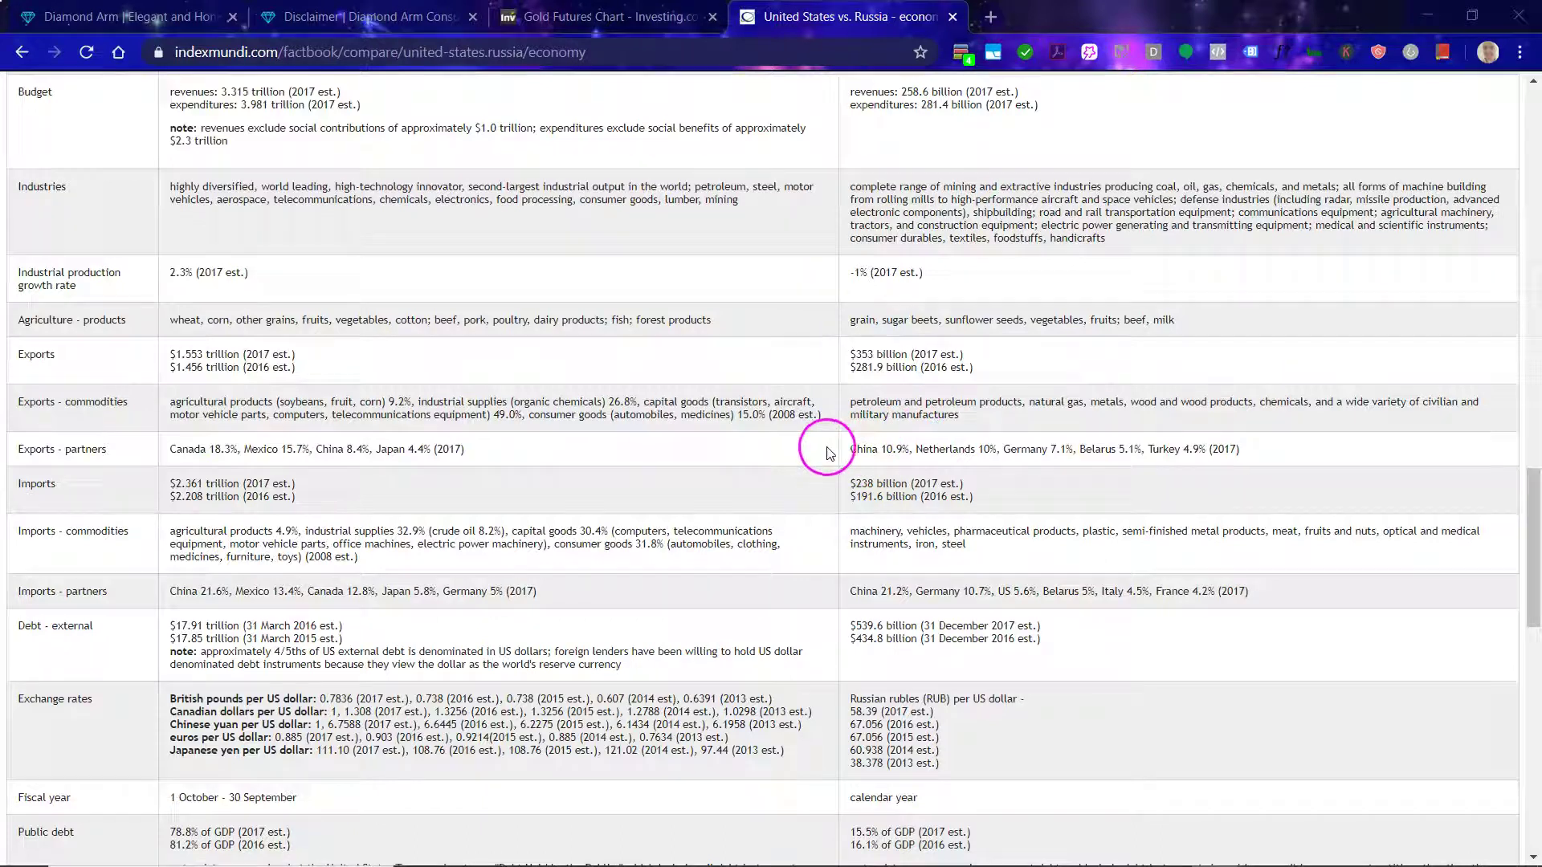
{"action": "left_click", "coordinate": [676, 495]}
{"action": "scroll", "coordinate": [562, 667], "scroll_direction": "down", "scroll_amount": 5}
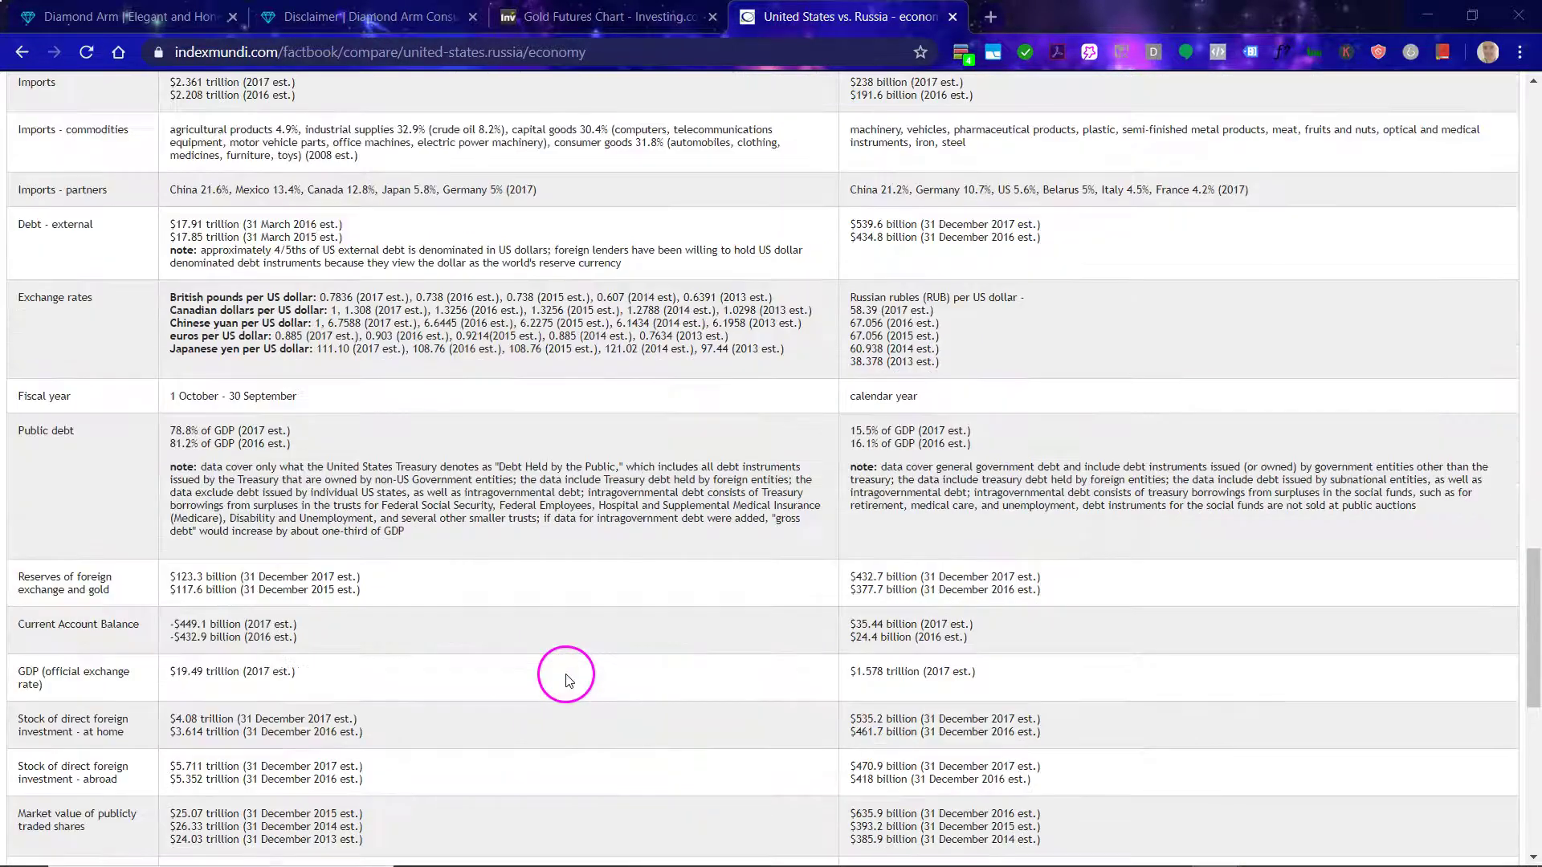
{"action": "scroll", "coordinate": [568, 671], "scroll_direction": "down", "scroll_amount": 8}
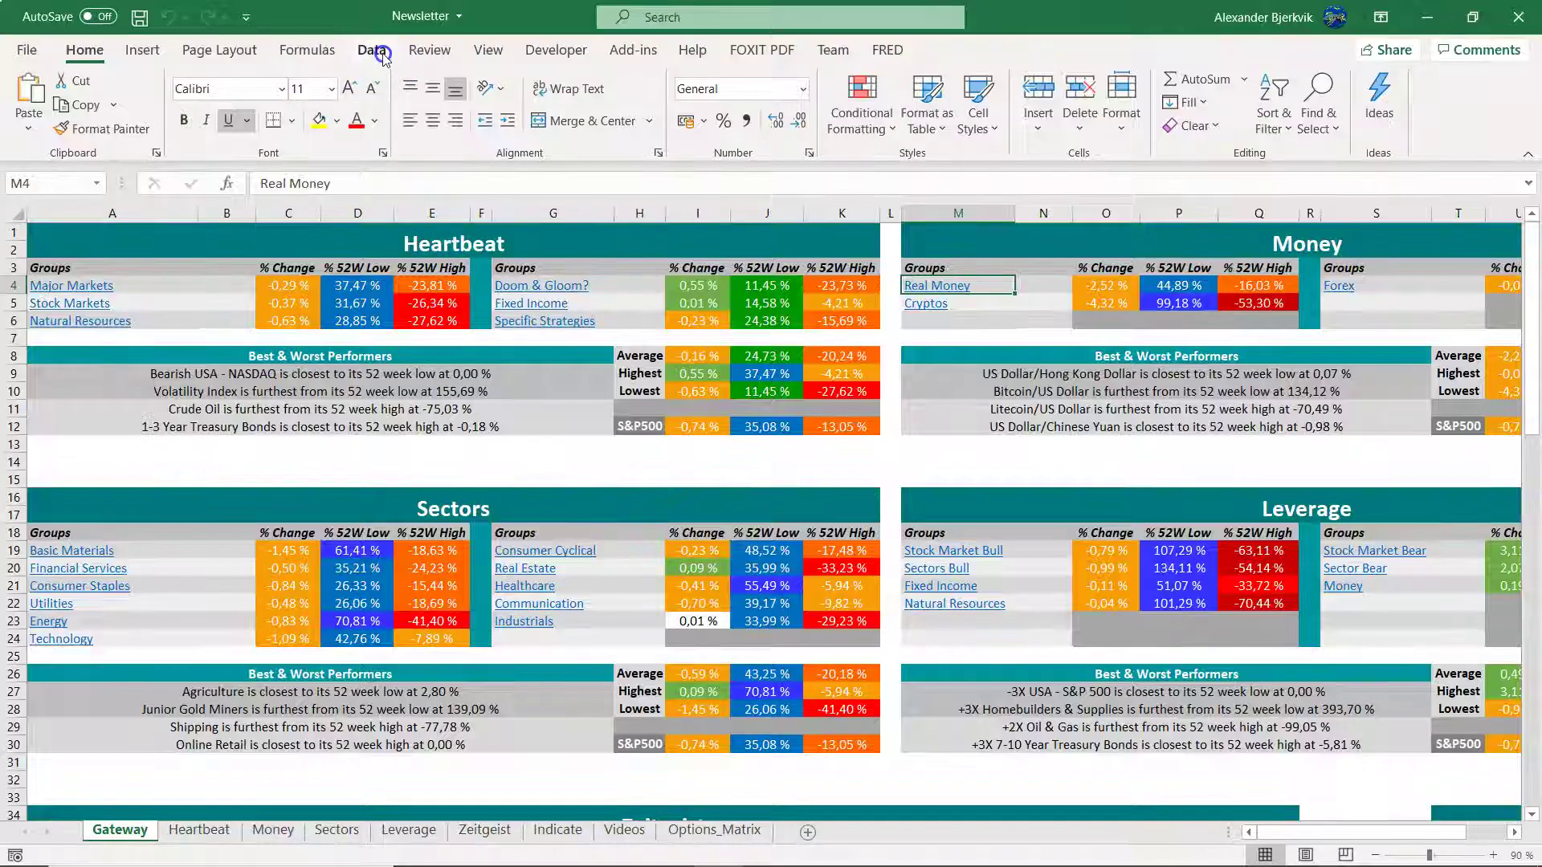
Step: Refresh all linked data in the Newsletter workbook from the Gateway sheet
{"action": "left_click", "coordinate": [372, 49]}
{"action": "left_click", "coordinate": [354, 101]}
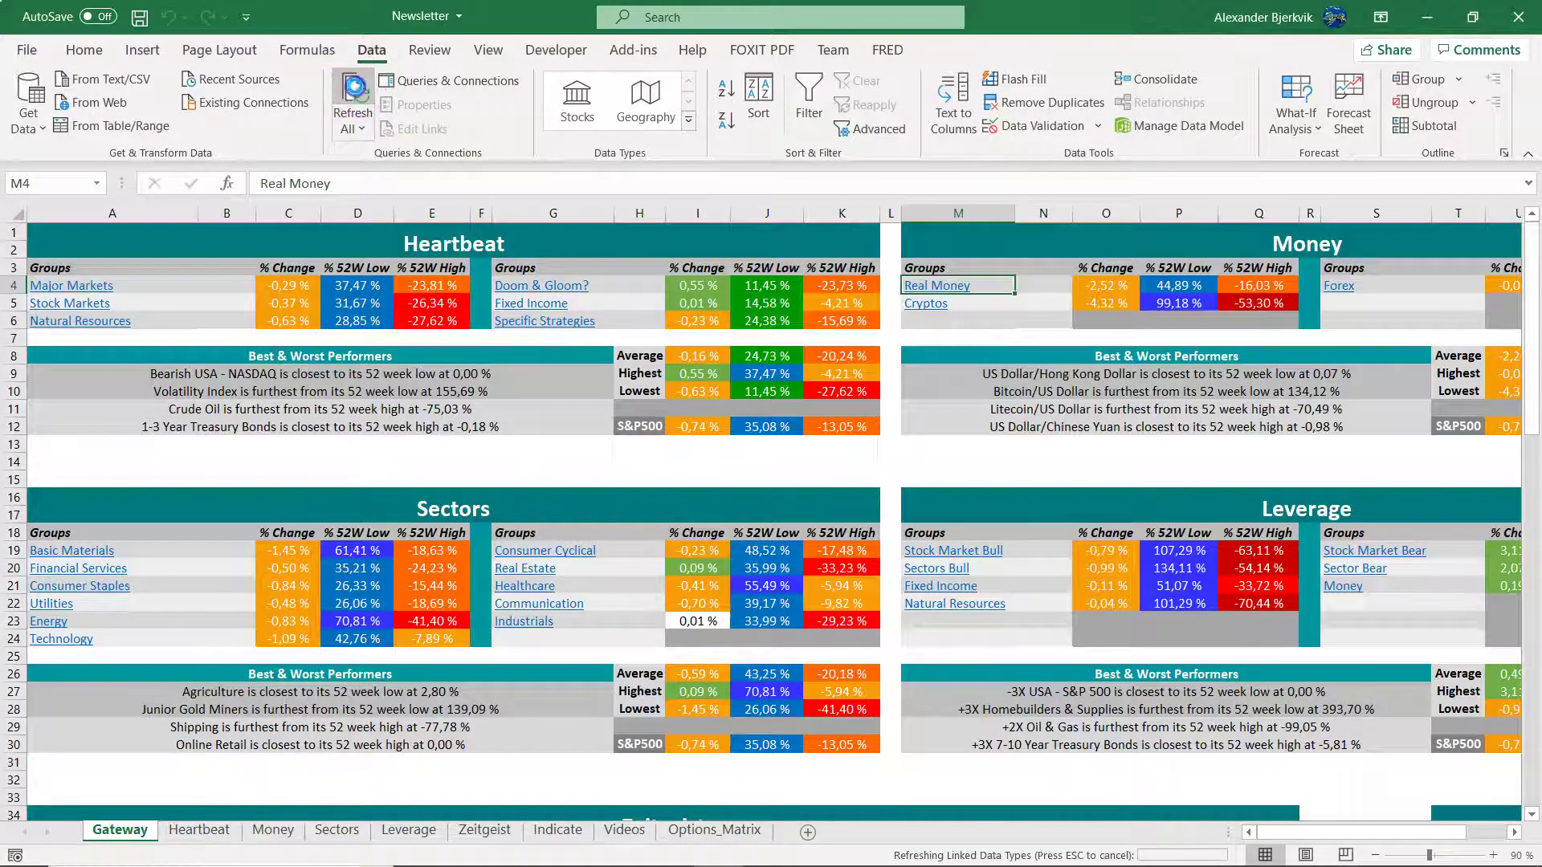
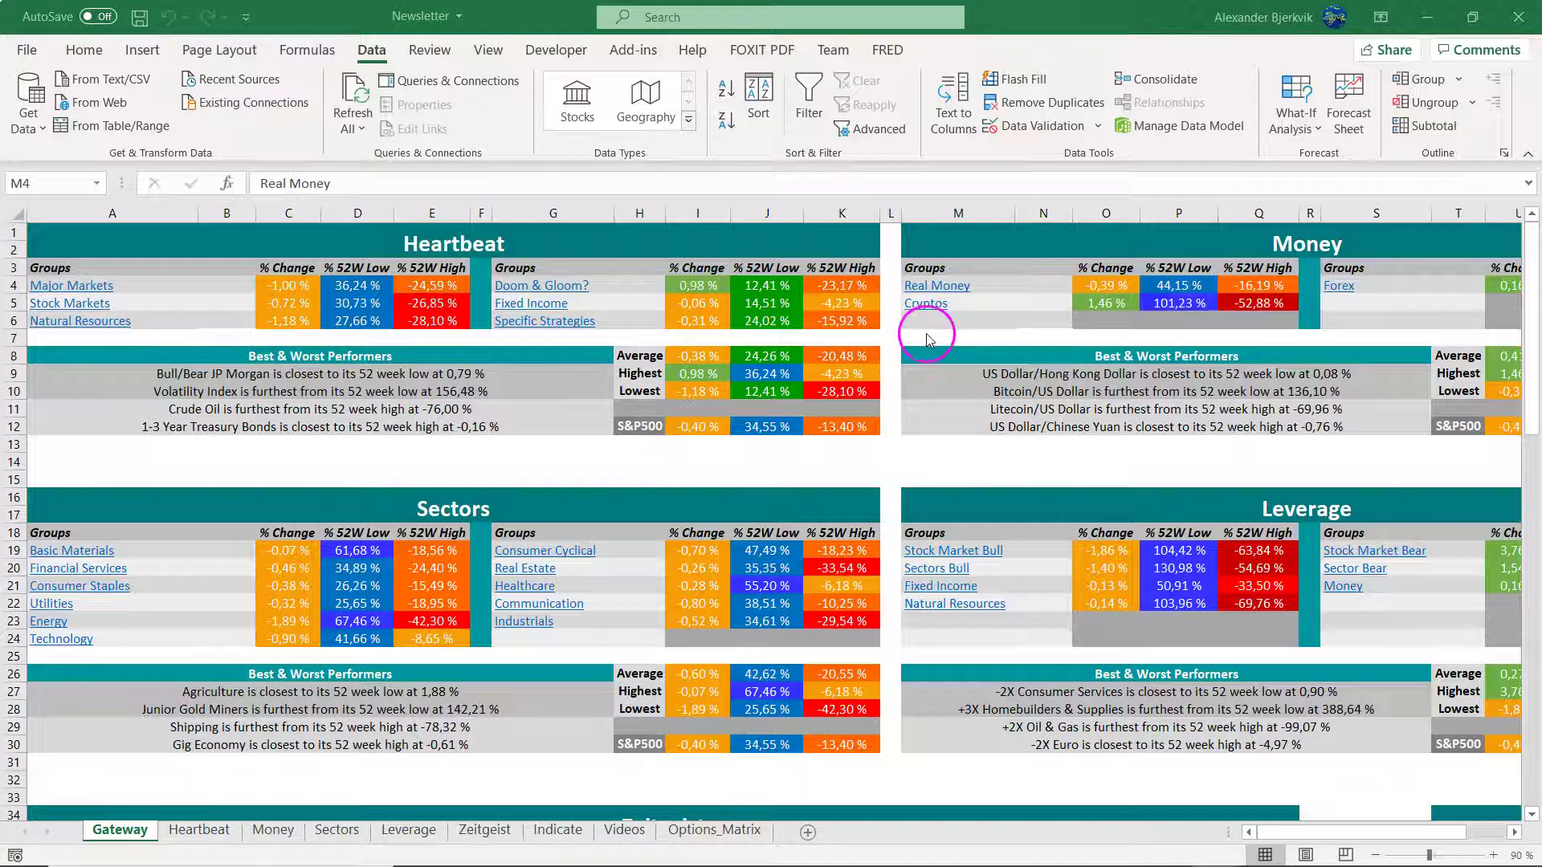
{"action": "left_click", "coordinate": [938, 337]}
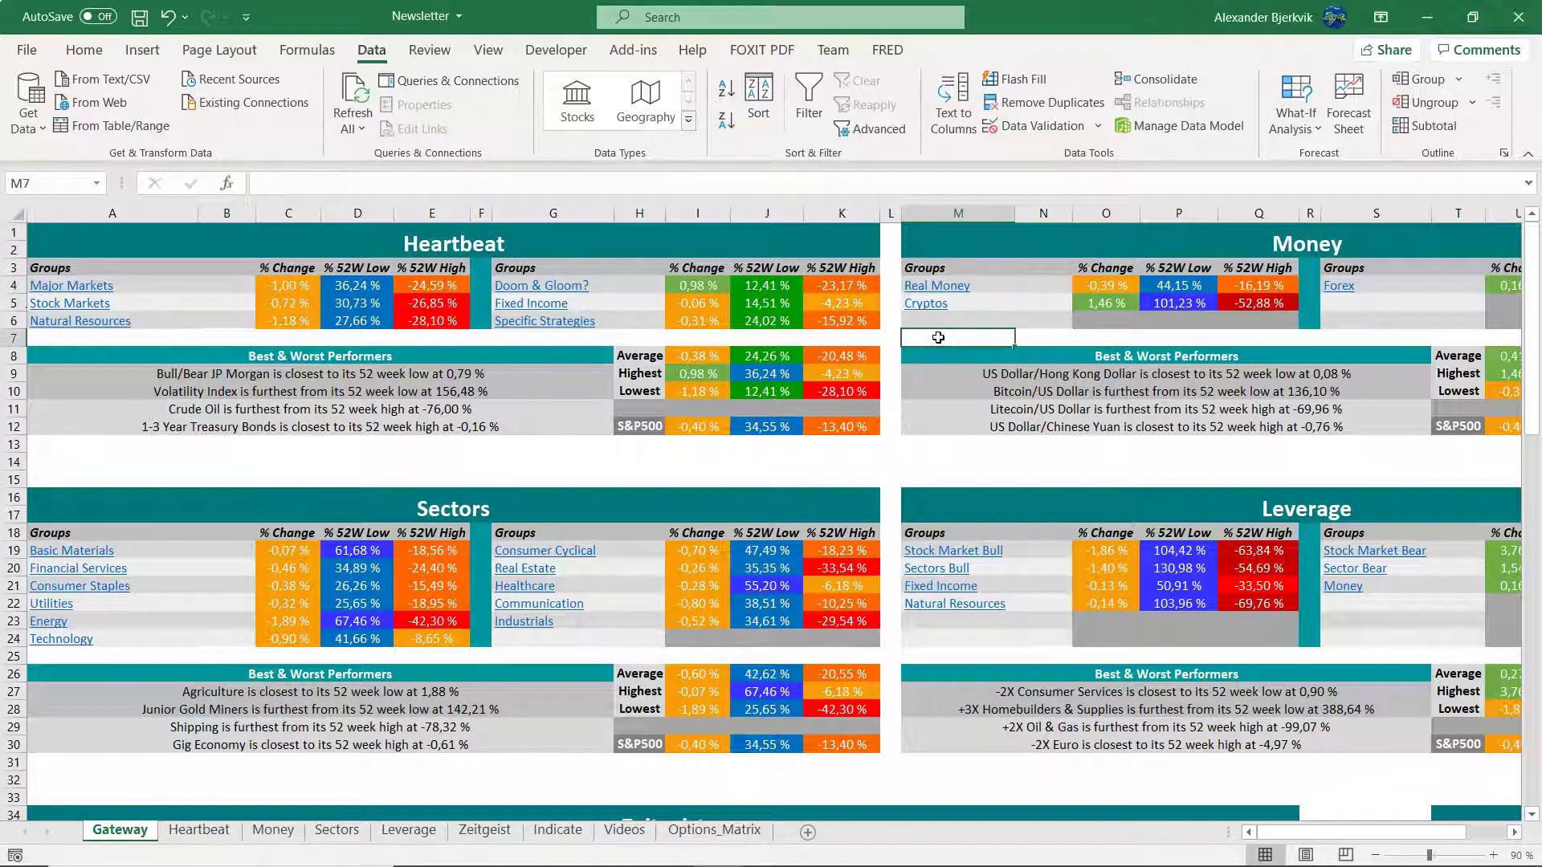
Step: Open the Real Money group on the Money sheet and inspect the US Dollar/Russian Ruble row's % 52W Low and % 52W High cells
{"action": "left_click", "coordinate": [938, 286]}
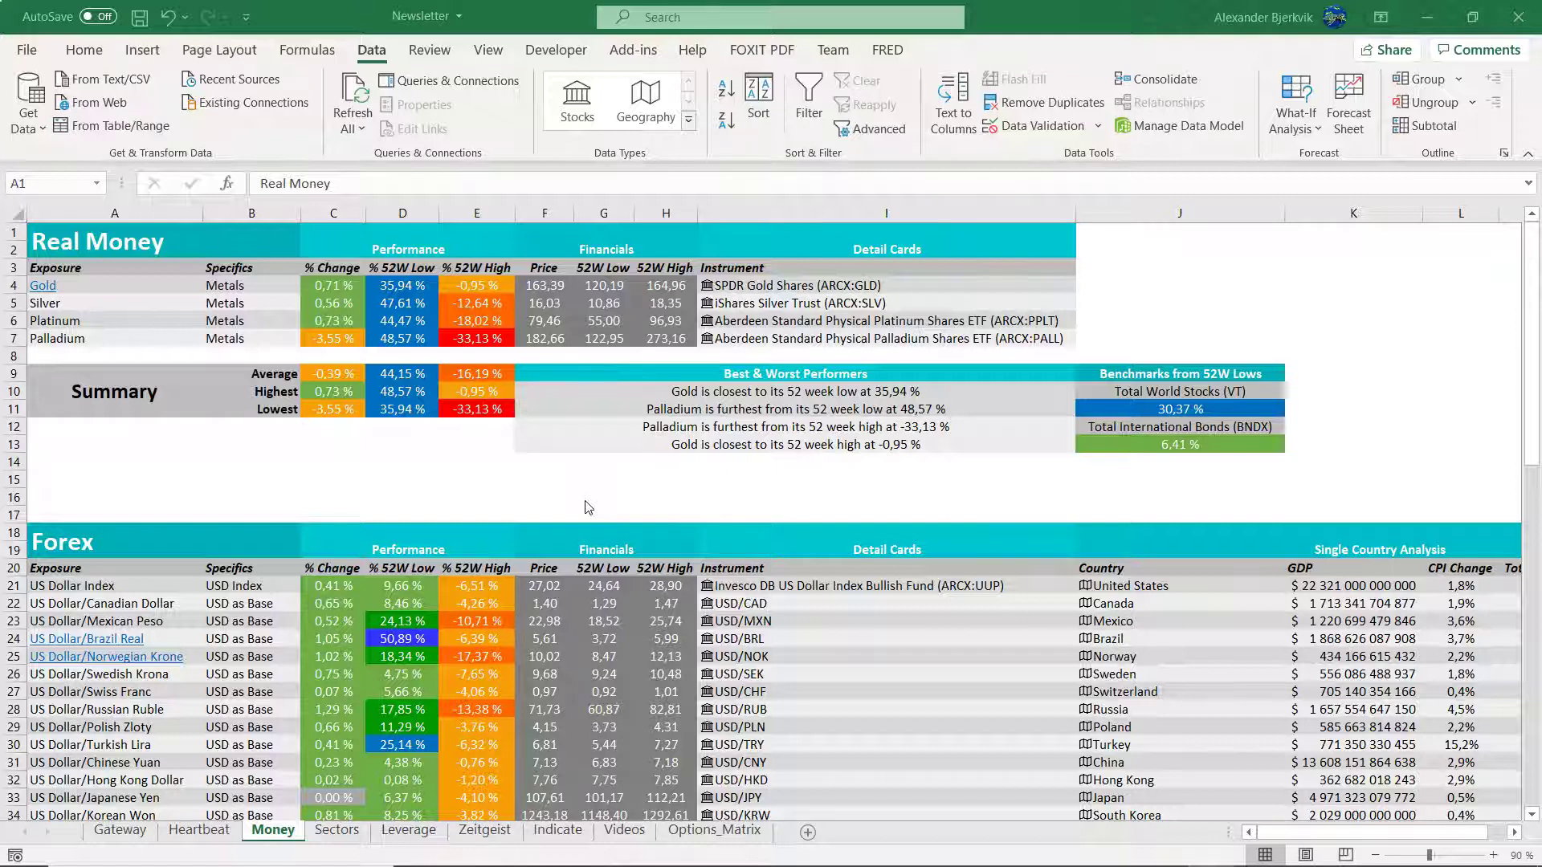
{"action": "scroll", "coordinate": [588, 508], "scroll_direction": "down", "scroll_amount": 5}
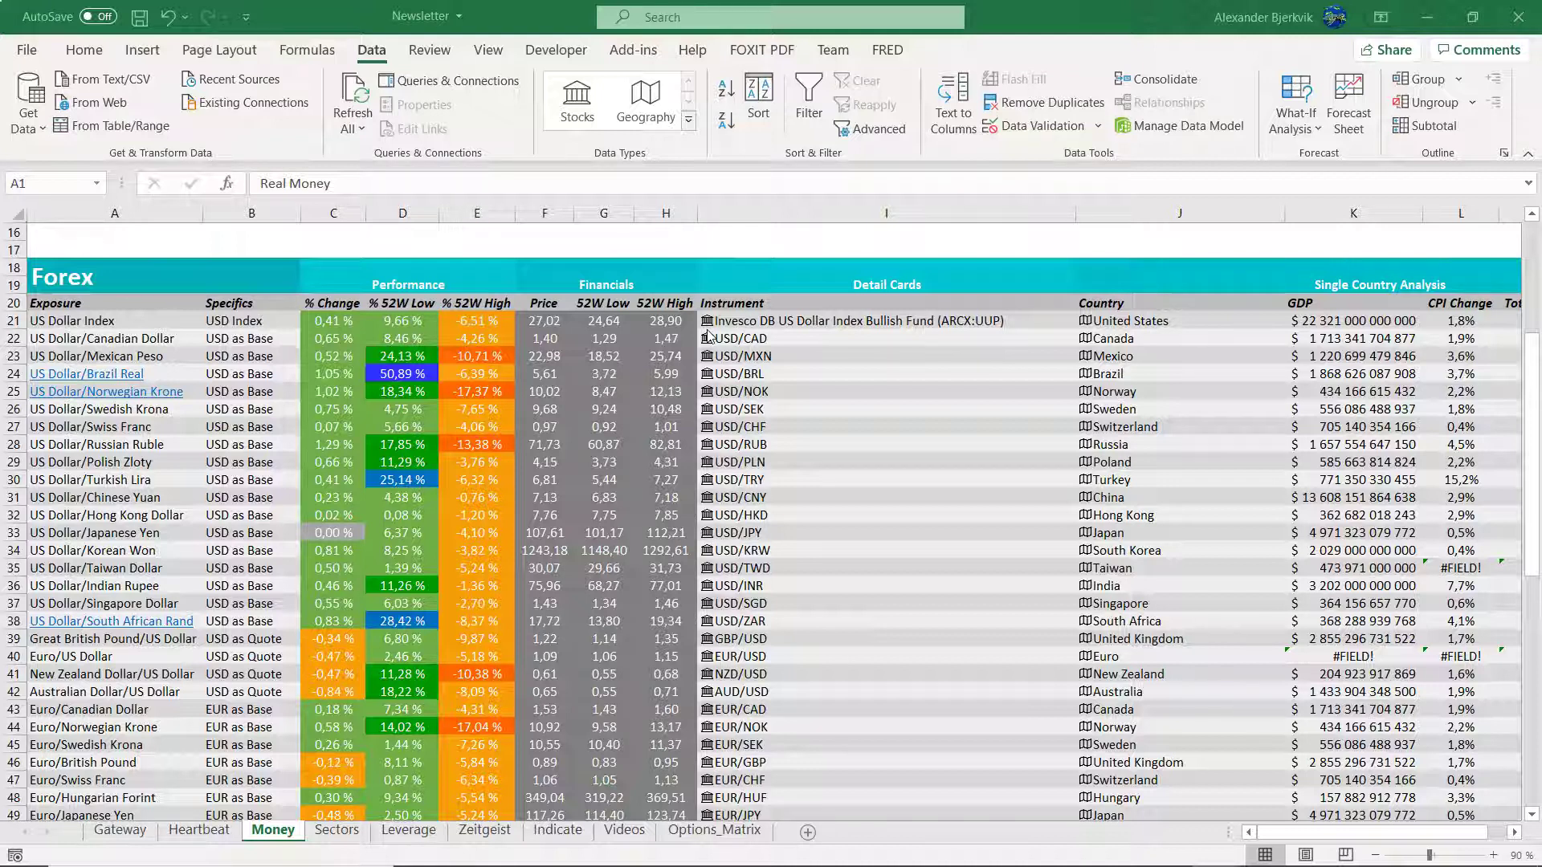
{"action": "scroll", "coordinate": [764, 420], "scroll_direction": "down", "scroll_amount": 1}
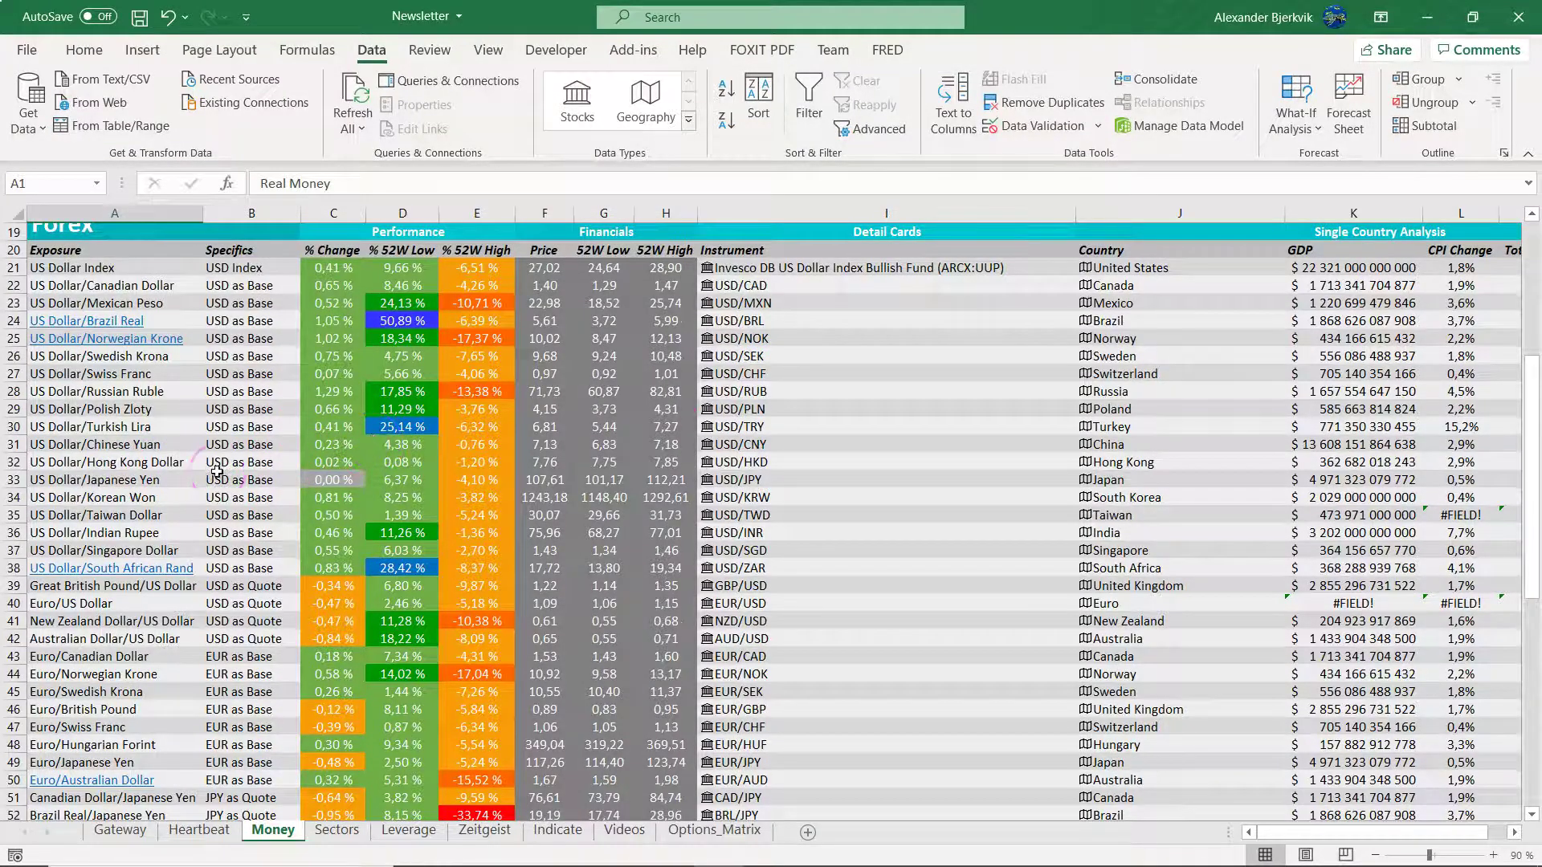
{"action": "left_click", "coordinate": [245, 392]}
{"action": "left_click", "coordinate": [394, 392]}
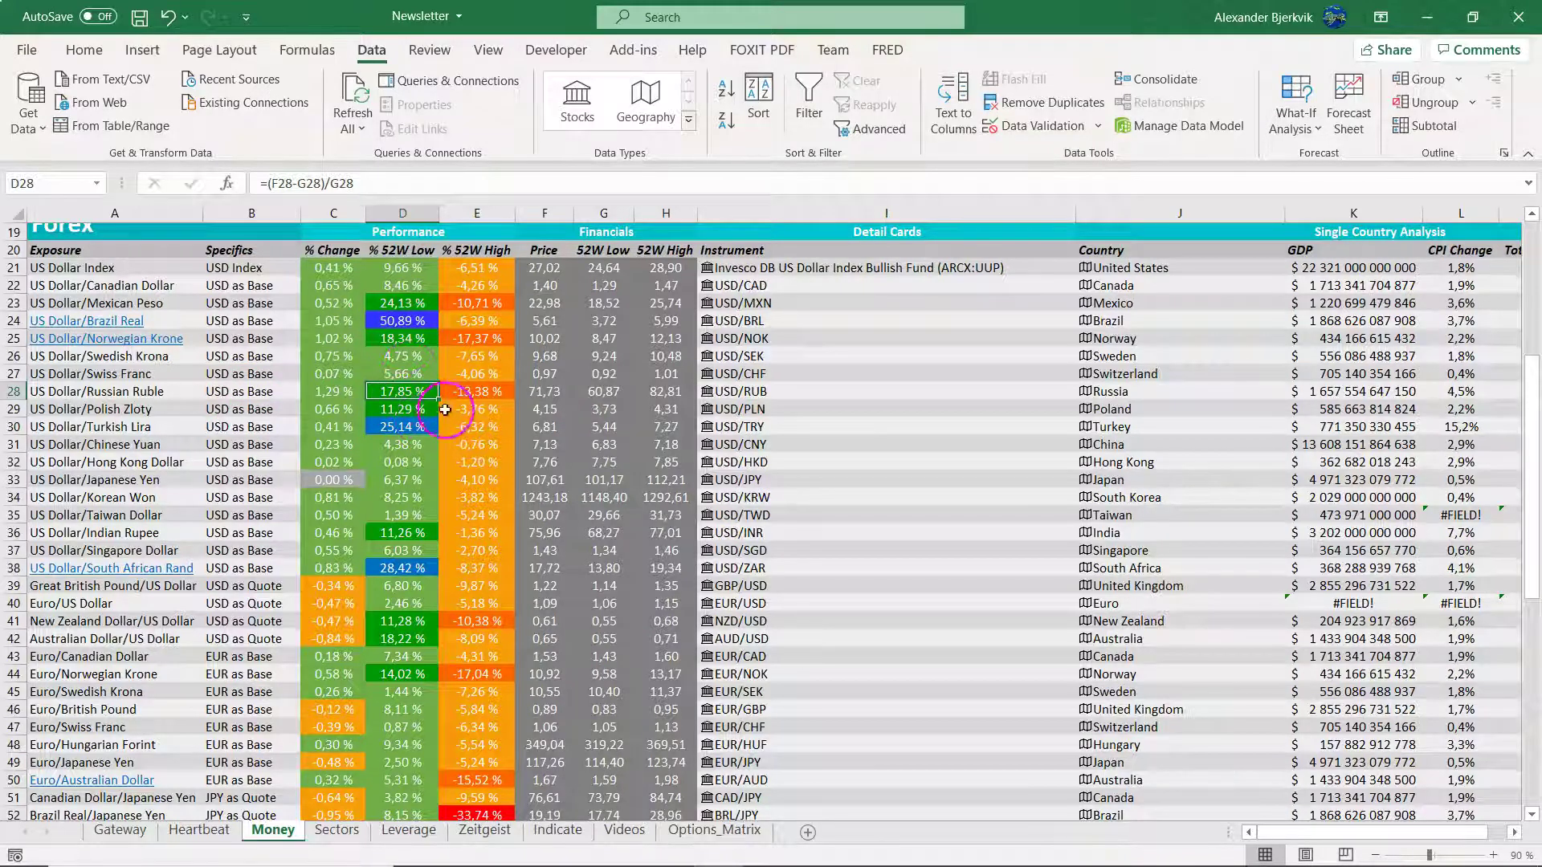
{"action": "left_click", "coordinate": [476, 394]}
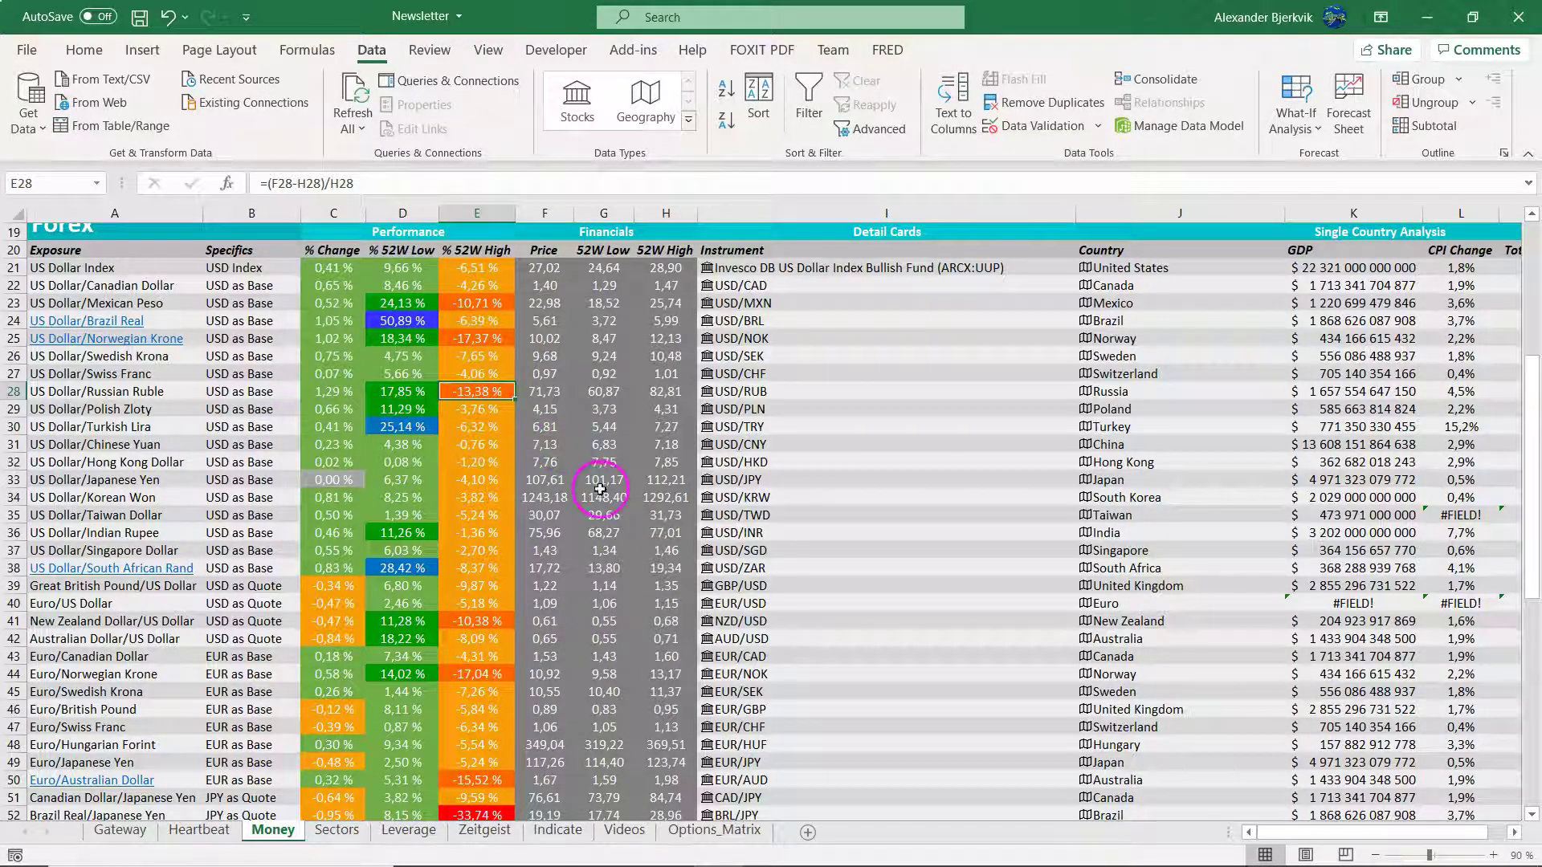
Step: Inspect Russia's country, CPI change, total tax rate and forested area cells in the US Dollar/Russian Ruble row
{"action": "left_click", "coordinate": [1137, 388]}
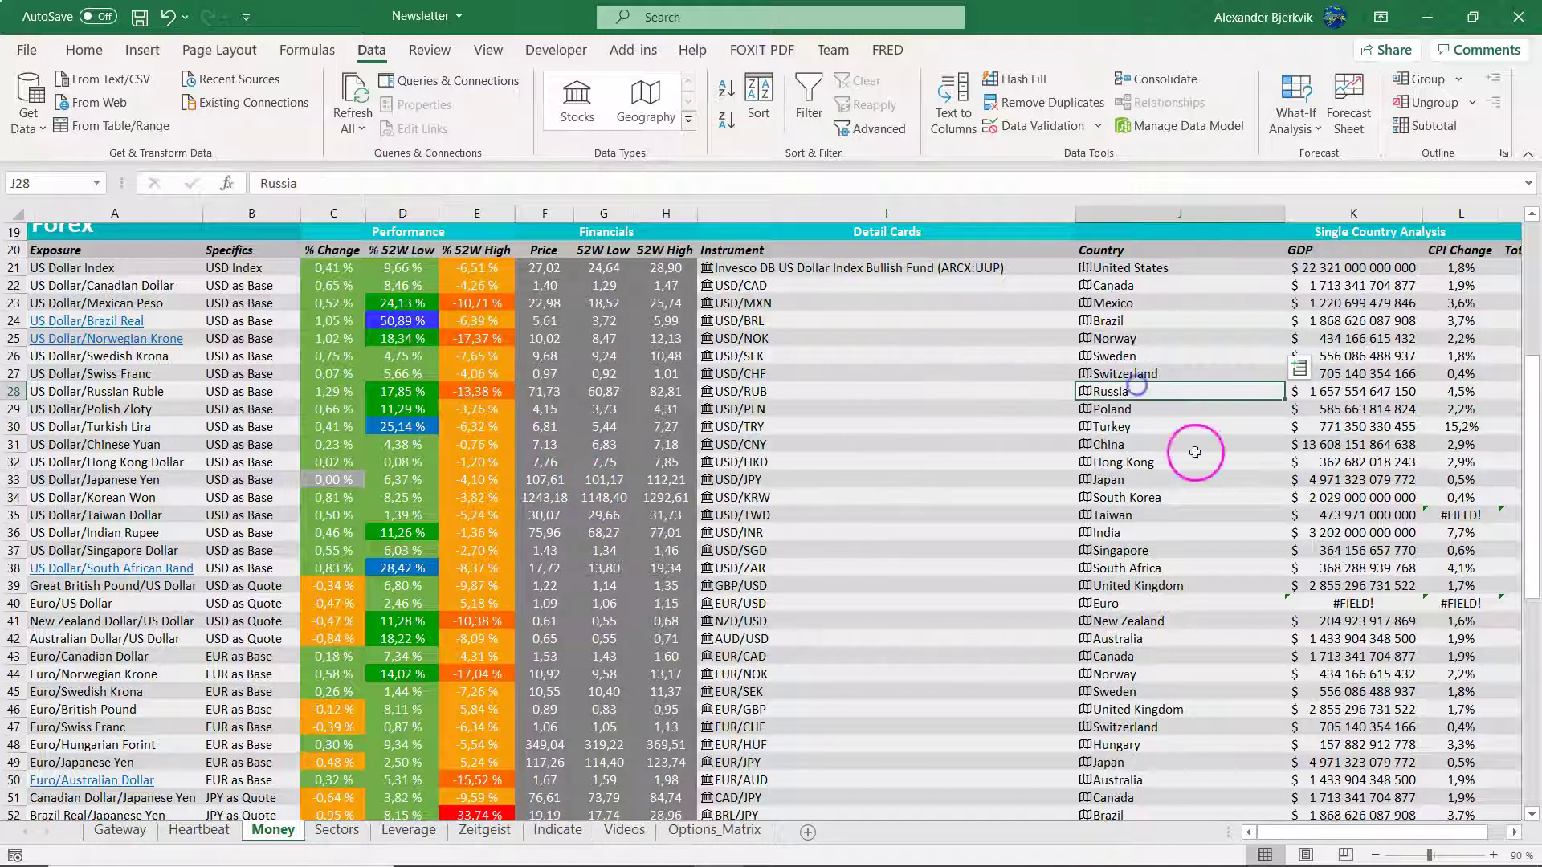
{"action": "scroll", "coordinate": [1318, 817], "scroll_direction": "right", "scroll_amount": 2}
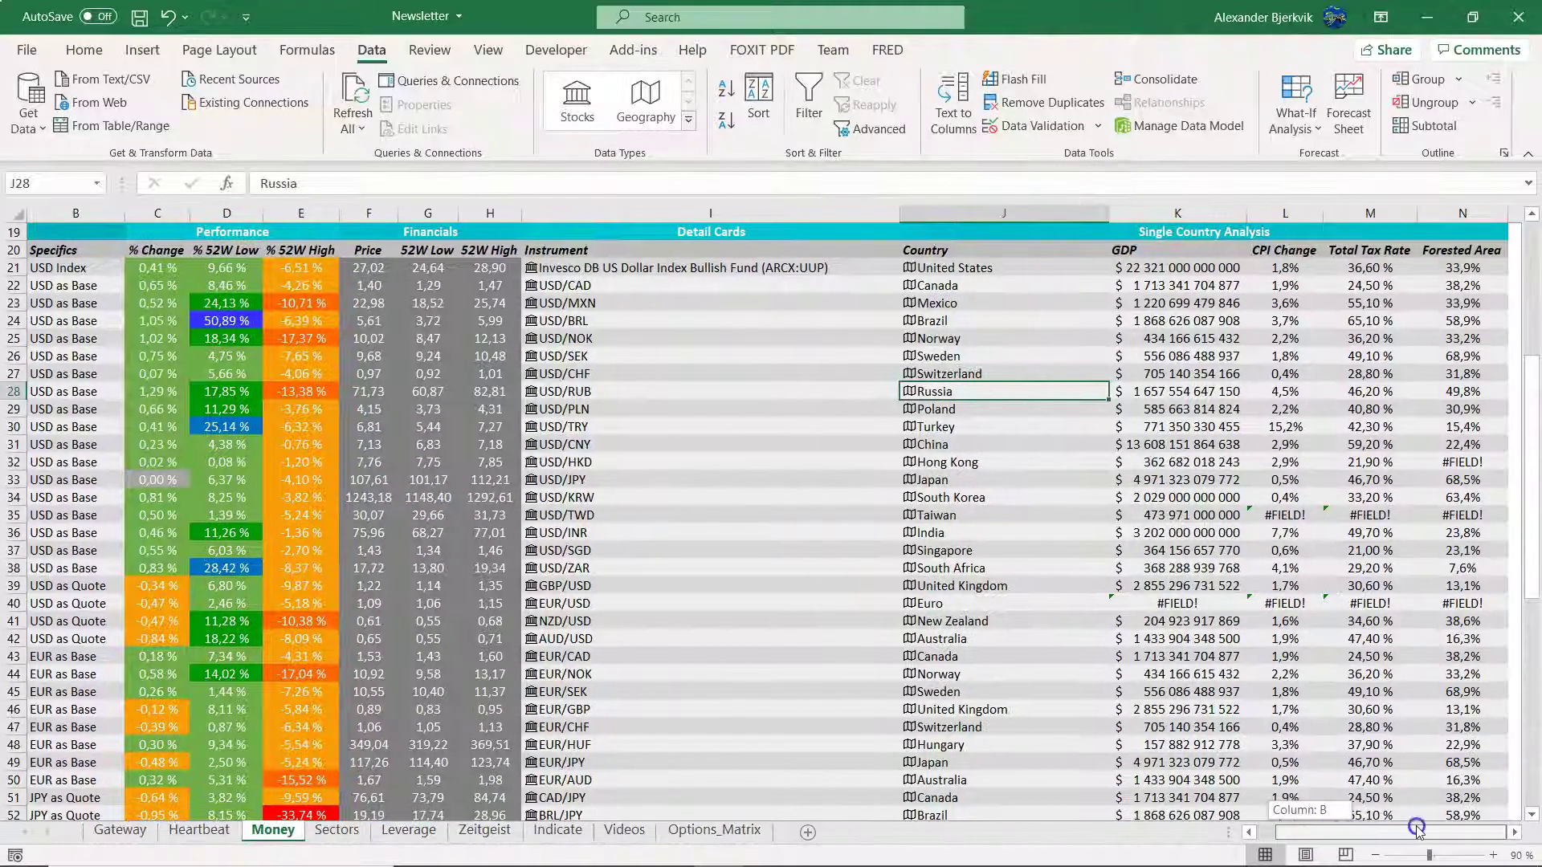
{"action": "left_click", "coordinate": [1291, 391]}
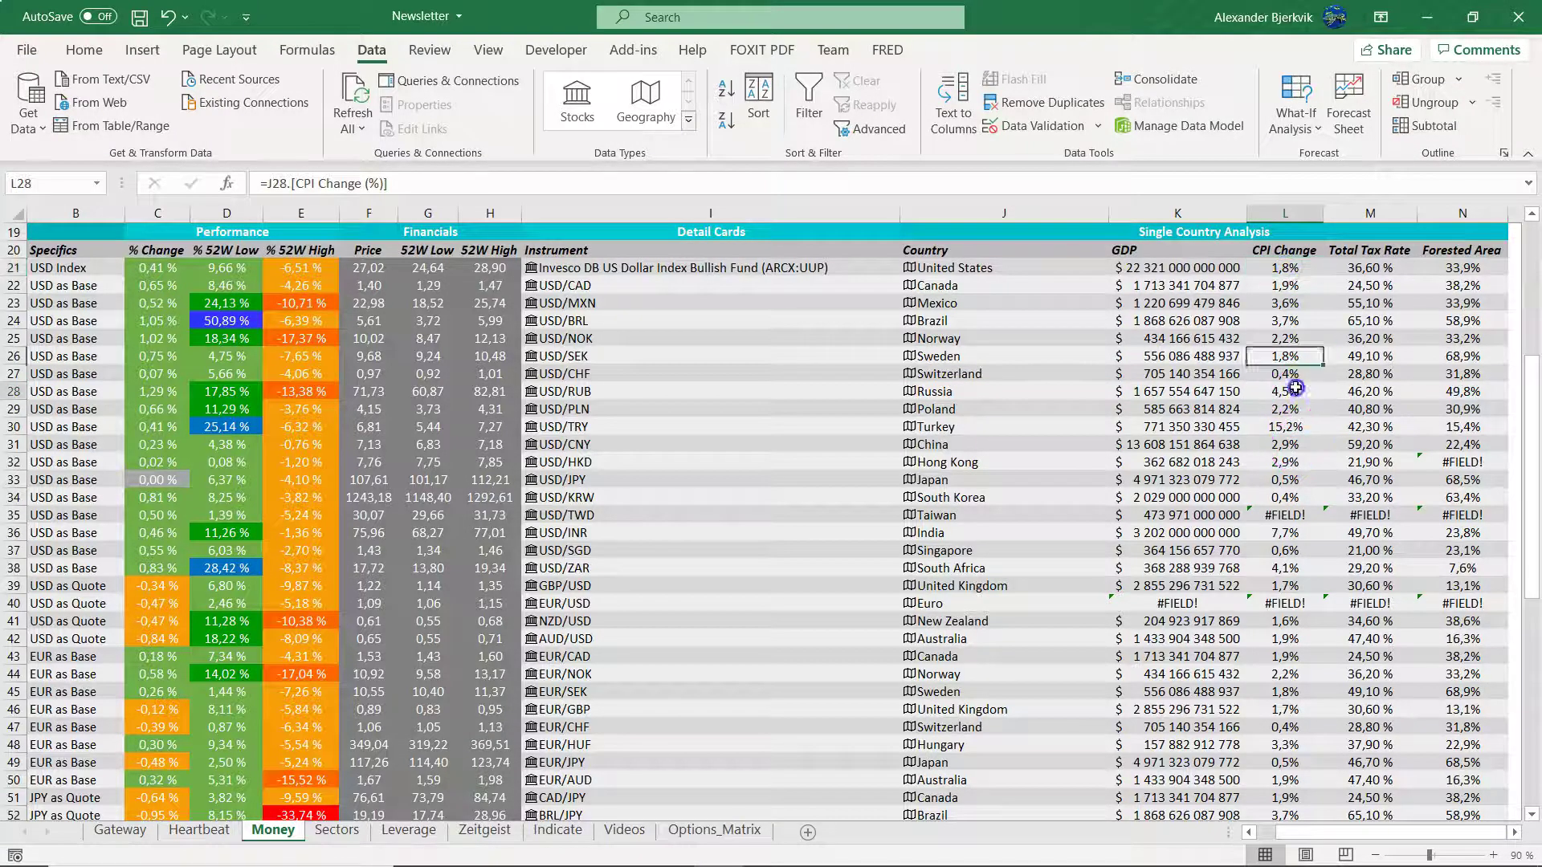
{"action": "left_click", "coordinate": [1379, 393]}
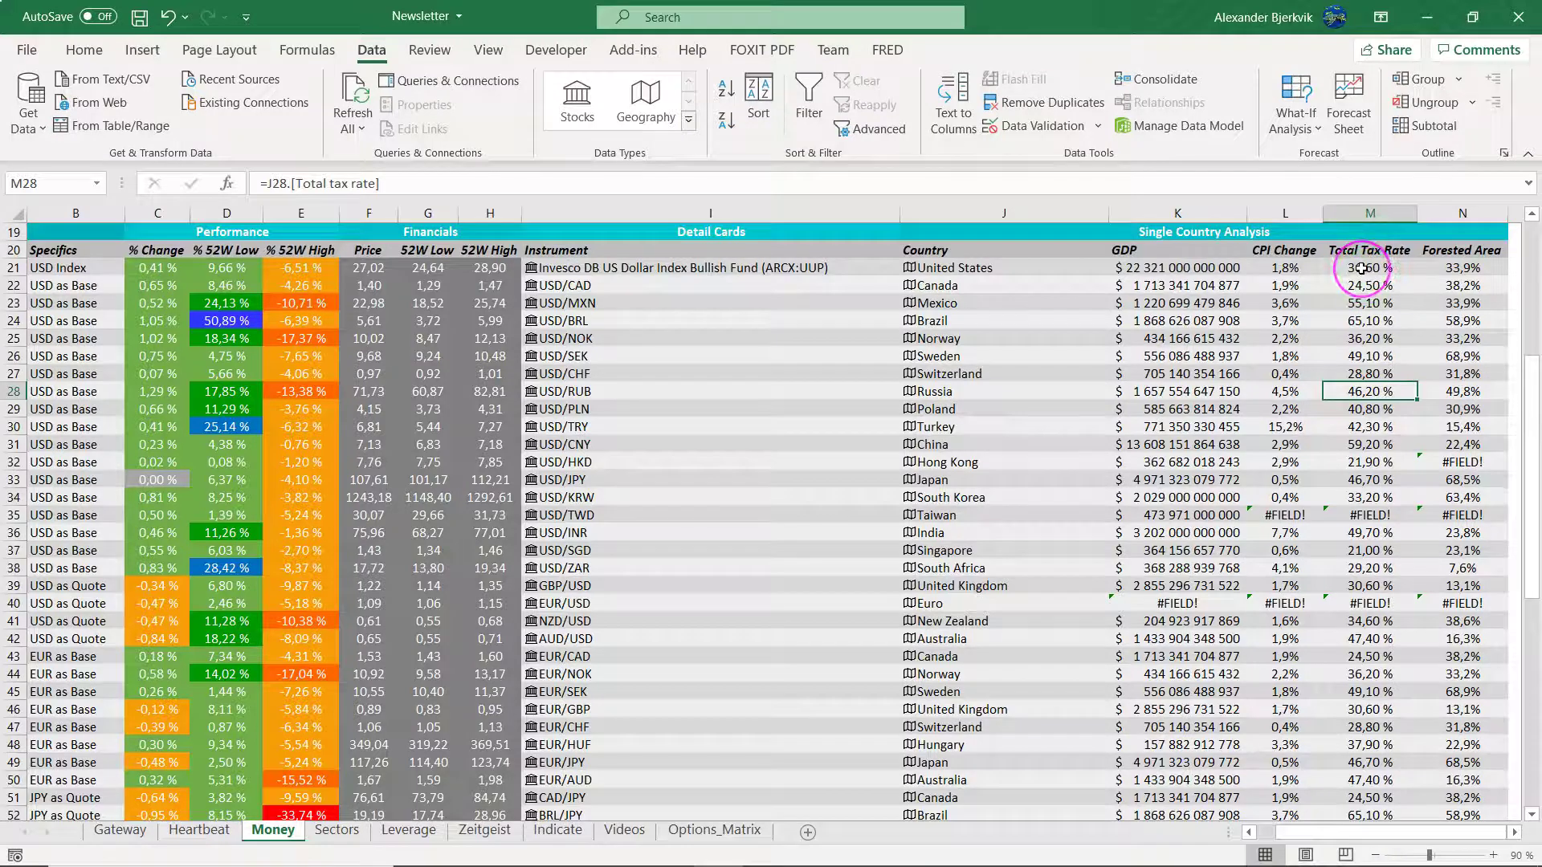
{"action": "left_click", "coordinate": [1463, 391]}
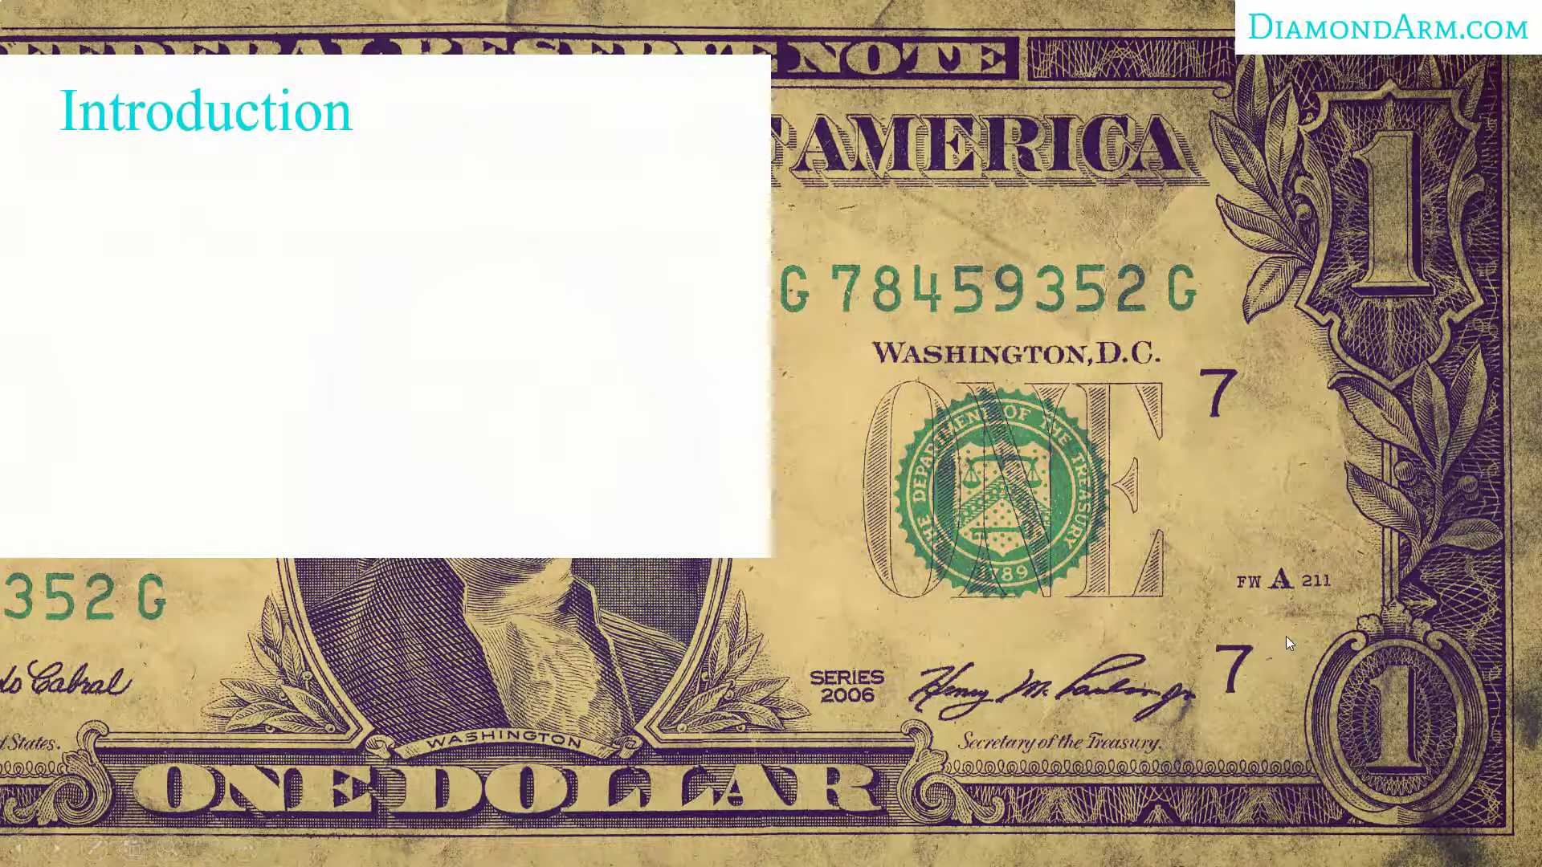
{"action": "key", "text": "Right"}
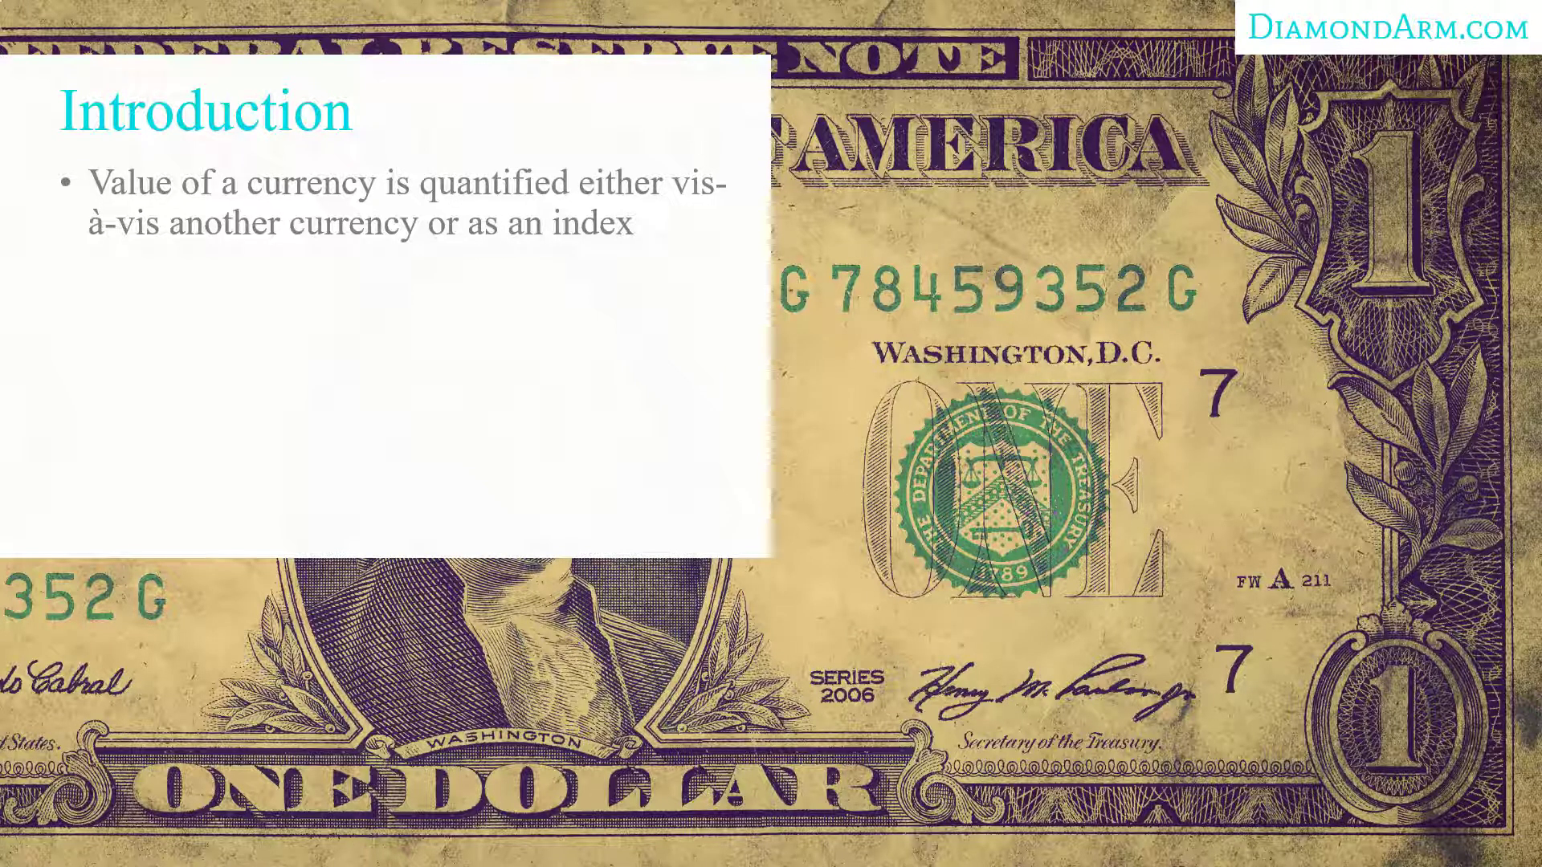
{"action": "key", "text": "Right"}
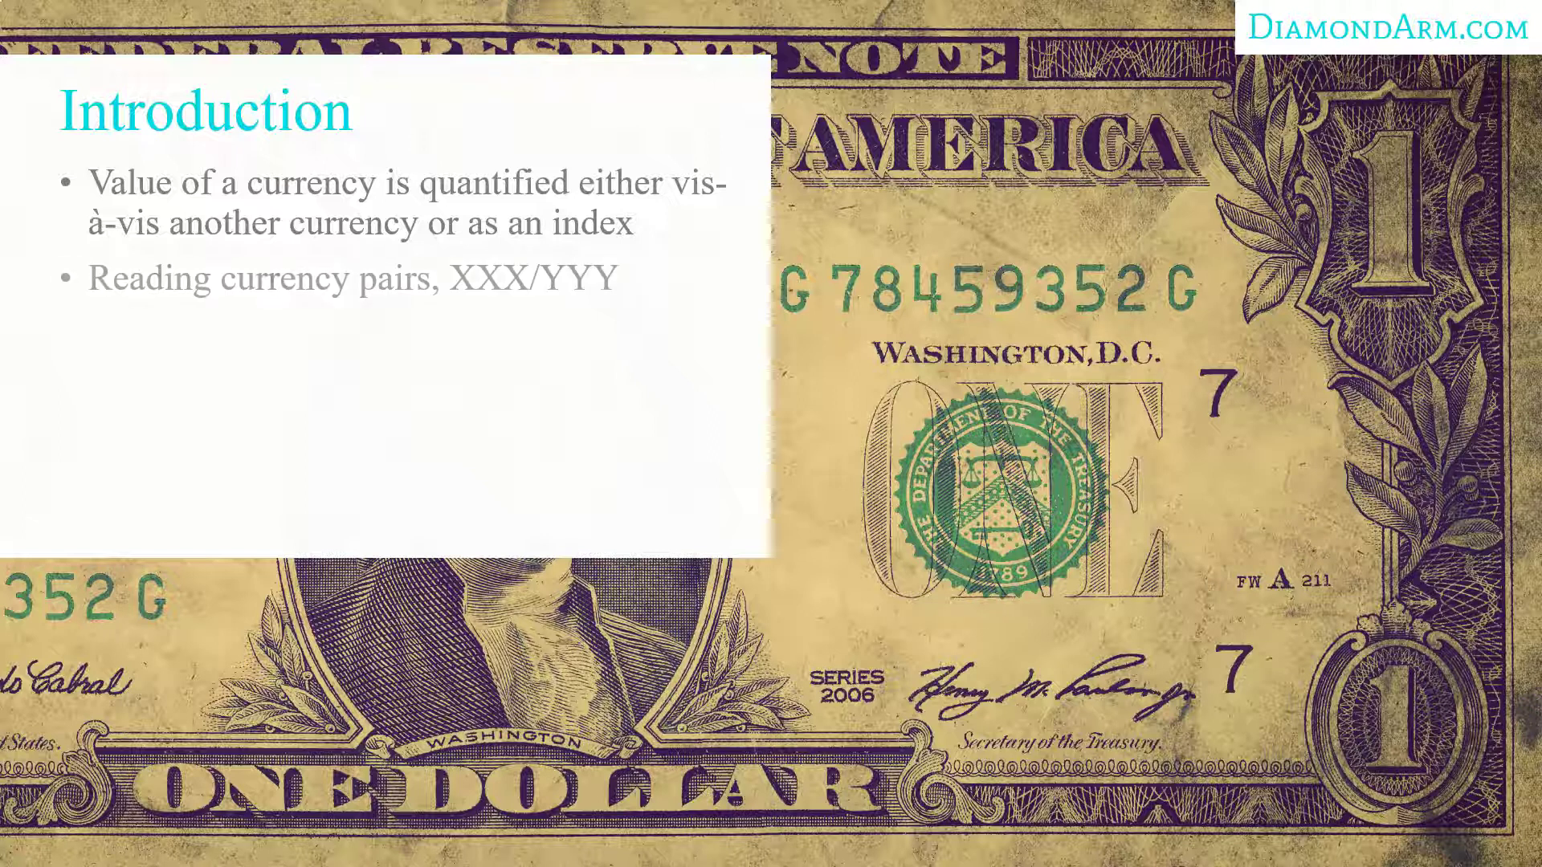